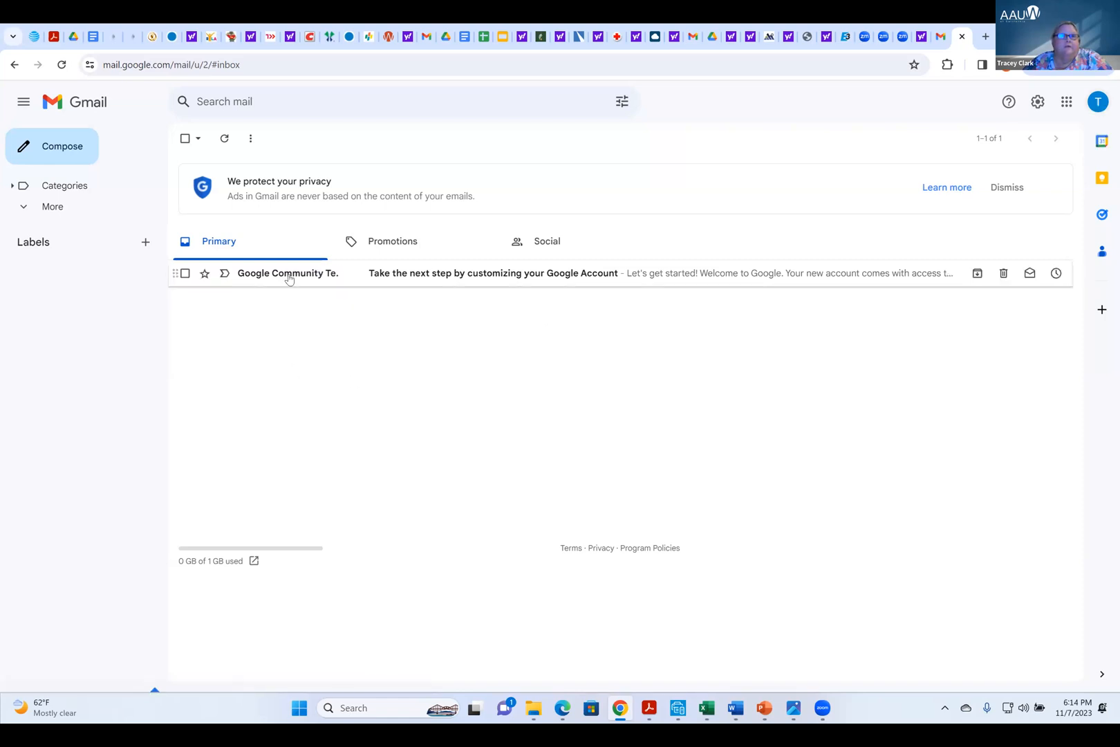
Examine the signed-in Google accounts and the options for switching, adding or signing out of accounts
click(1099, 103)
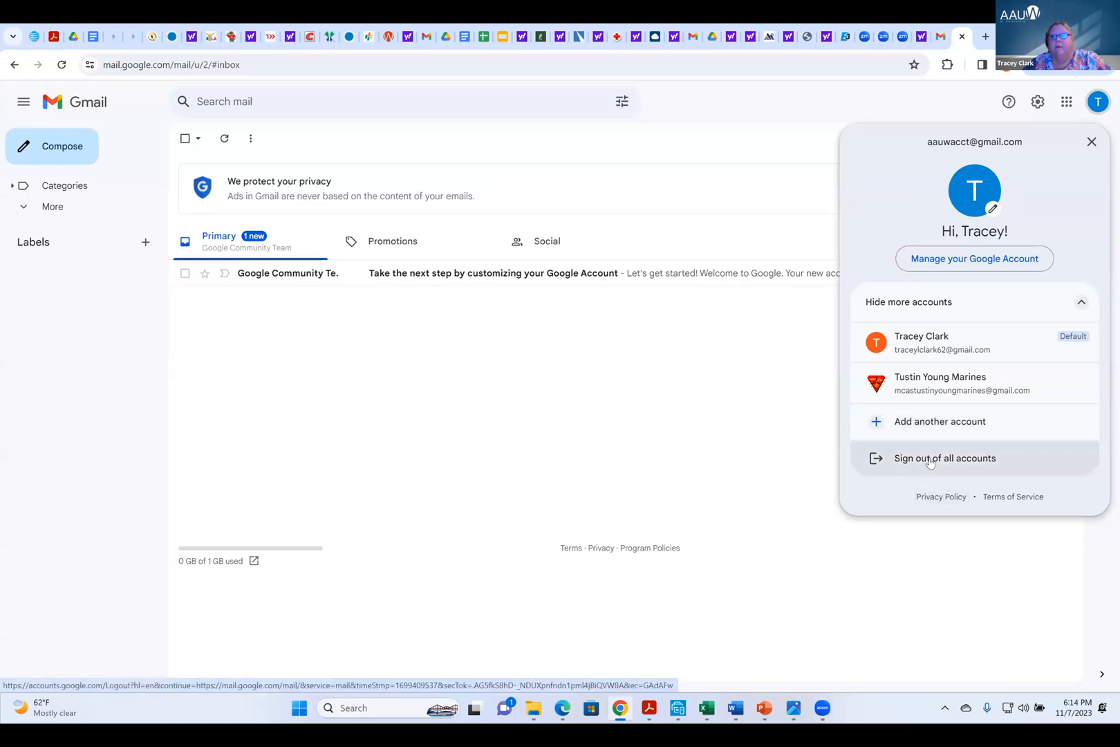
click(738, 385)
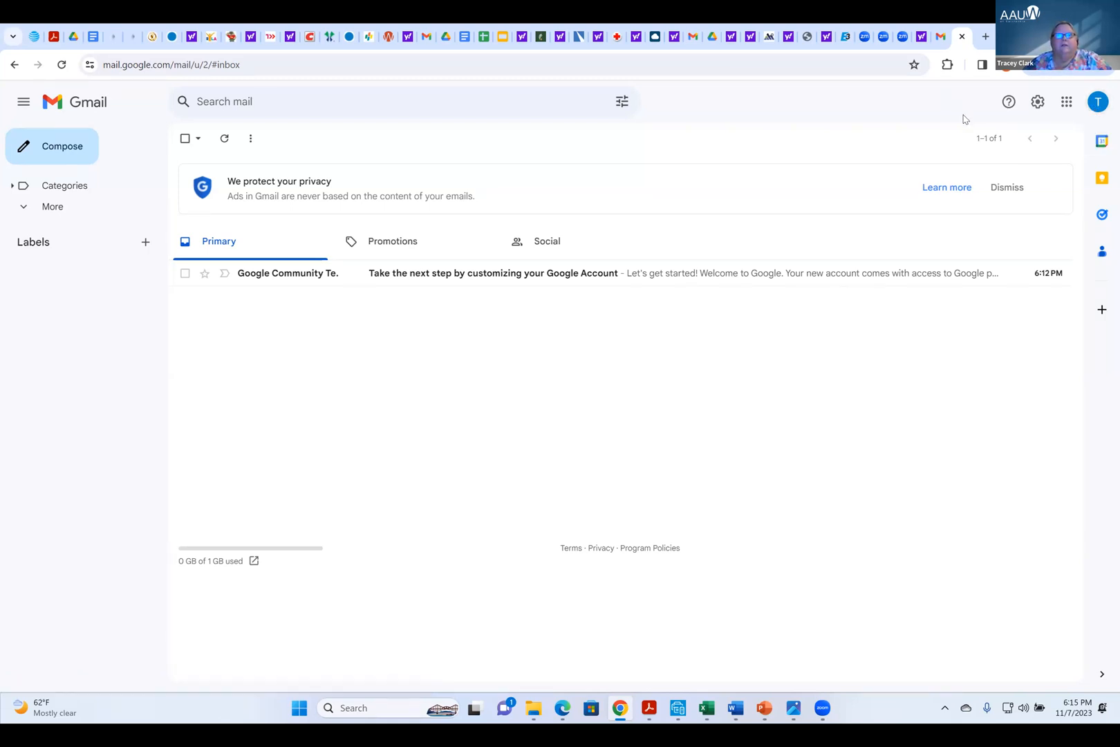
click(1098, 103)
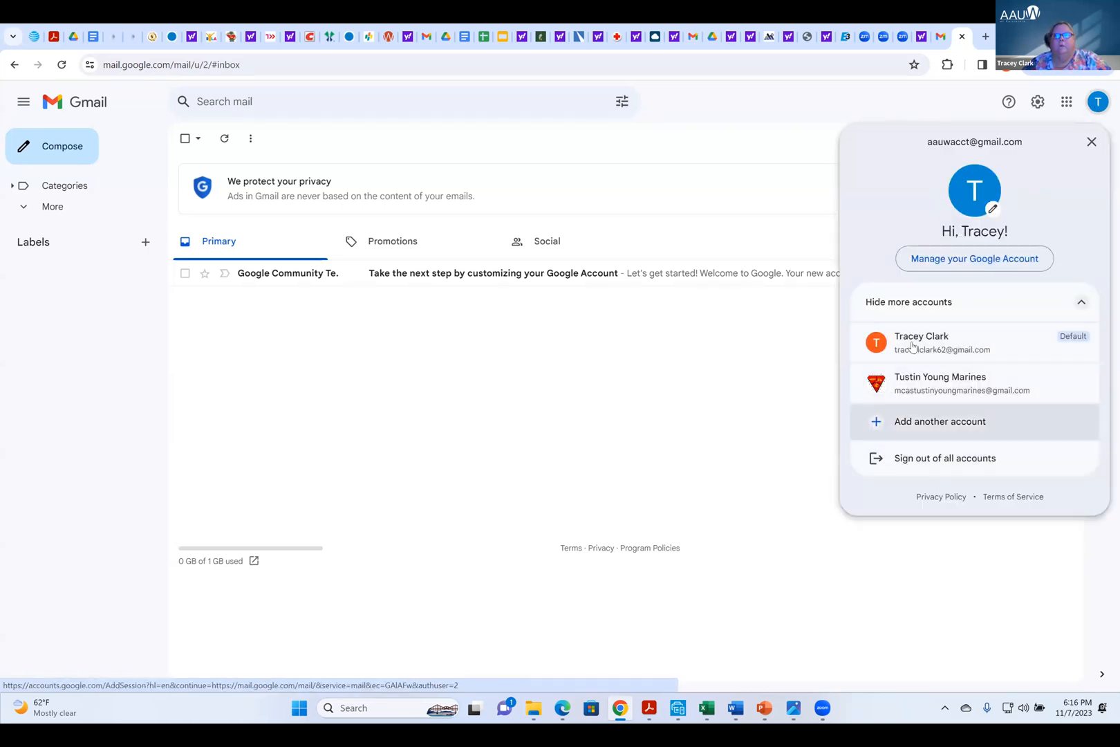
click(739, 380)
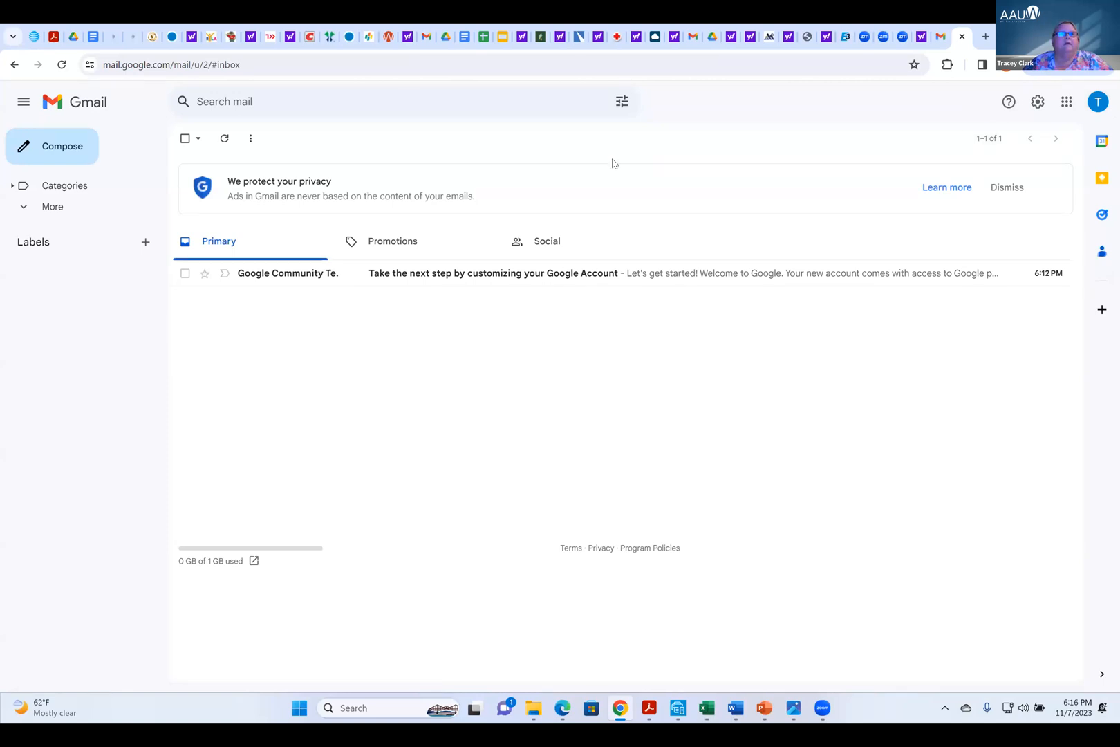
Browse the full list of available Google apps from the Gmail inbox
click(1066, 106)
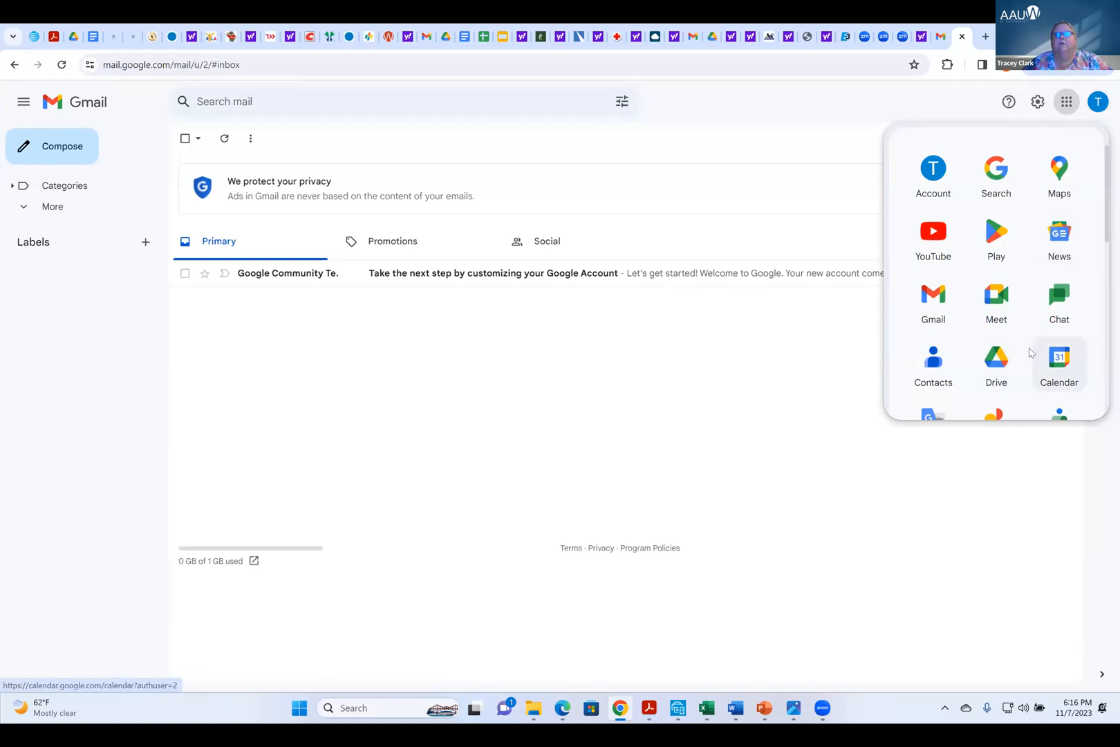
scroll(1020, 356, down, 1)
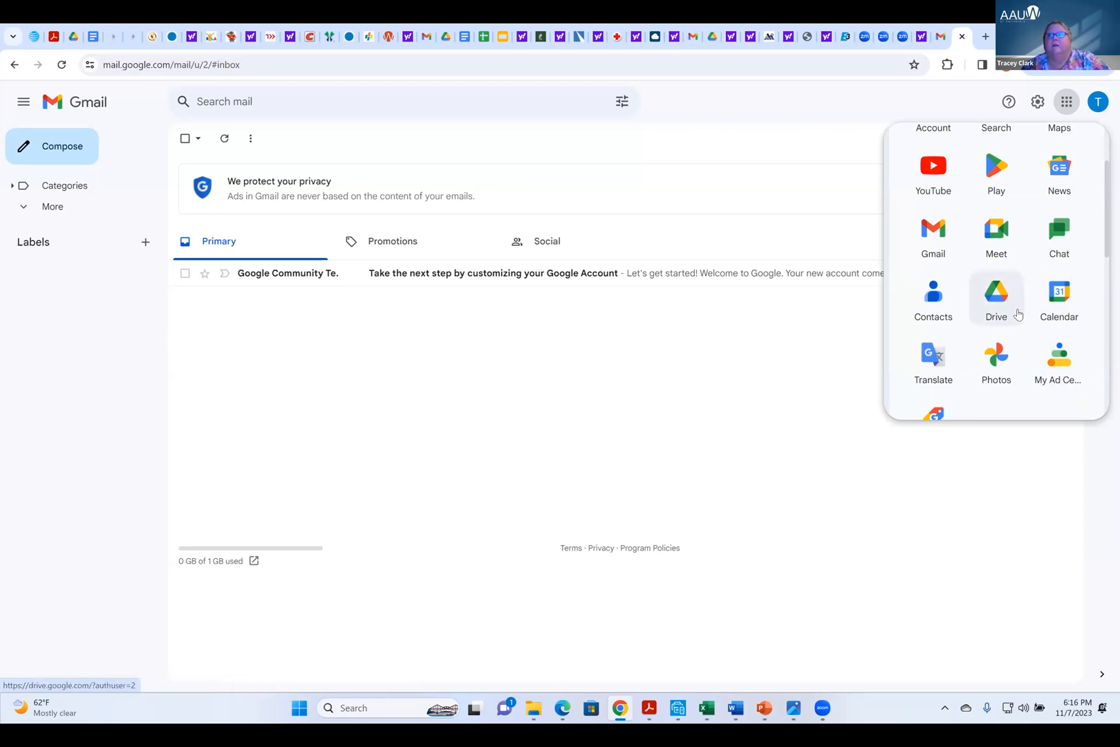
scroll(1018, 315, down, 5)
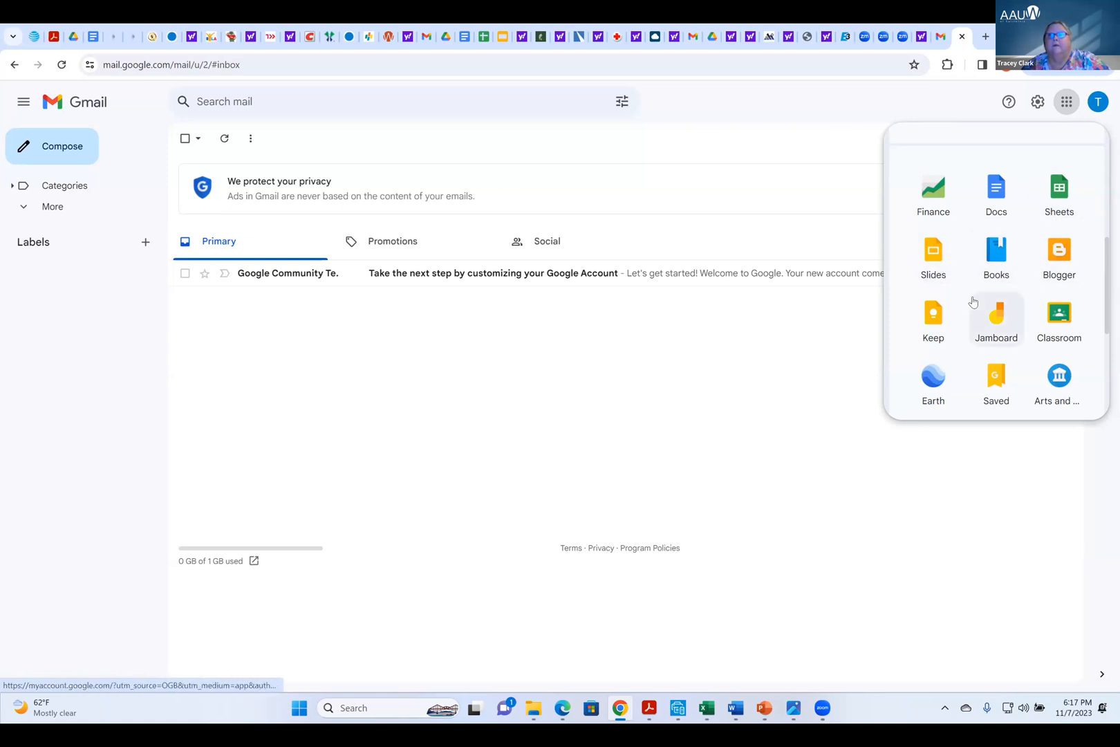
scroll(972, 297, down, 2)
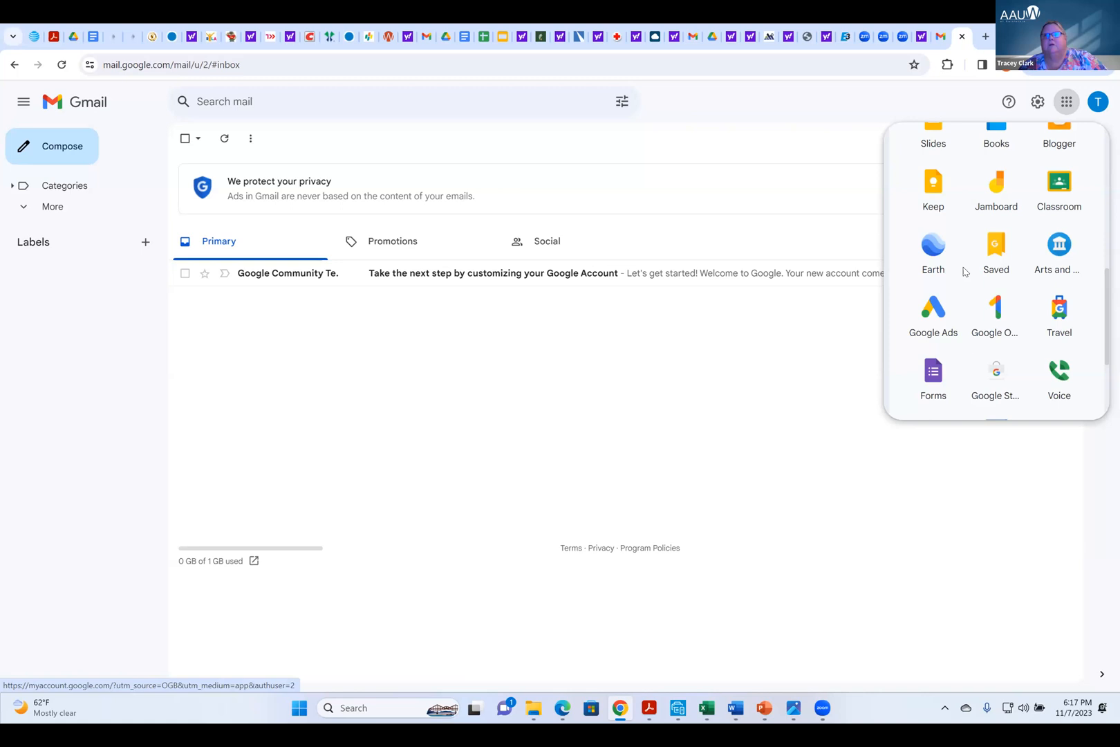
scroll(968, 284, down, 1)
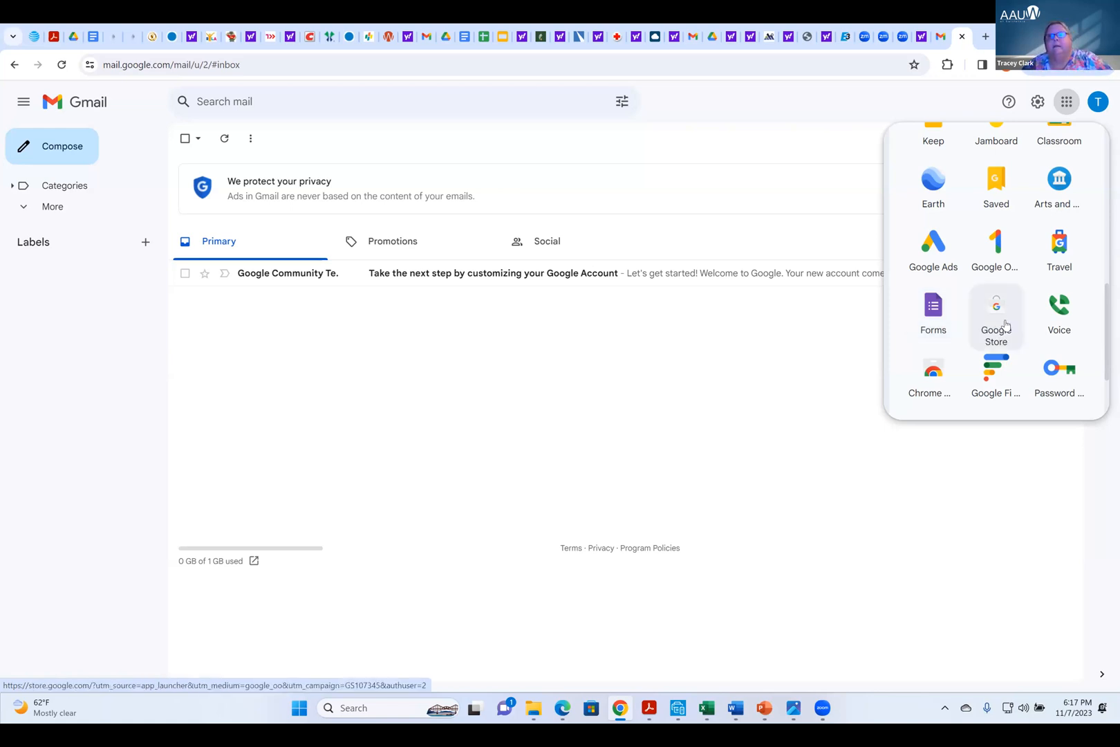
scroll(1000, 325, down, 1)
scroll(1006, 325, up, 5)
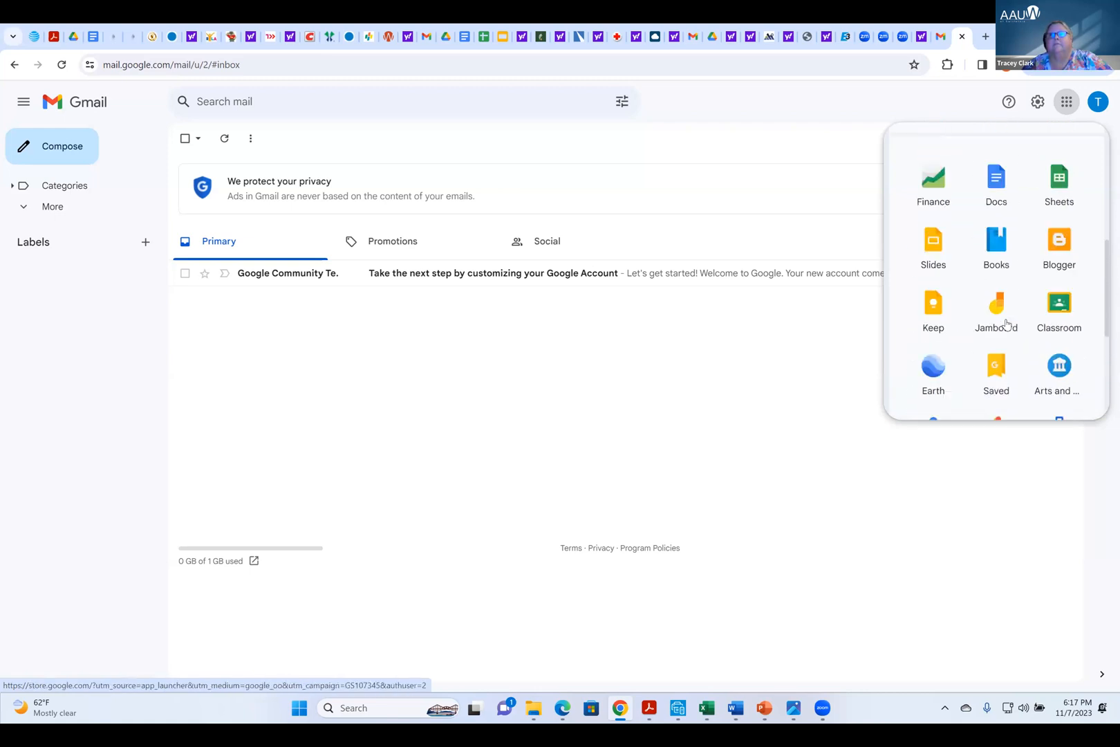
scroll(1006, 323, up, 2)
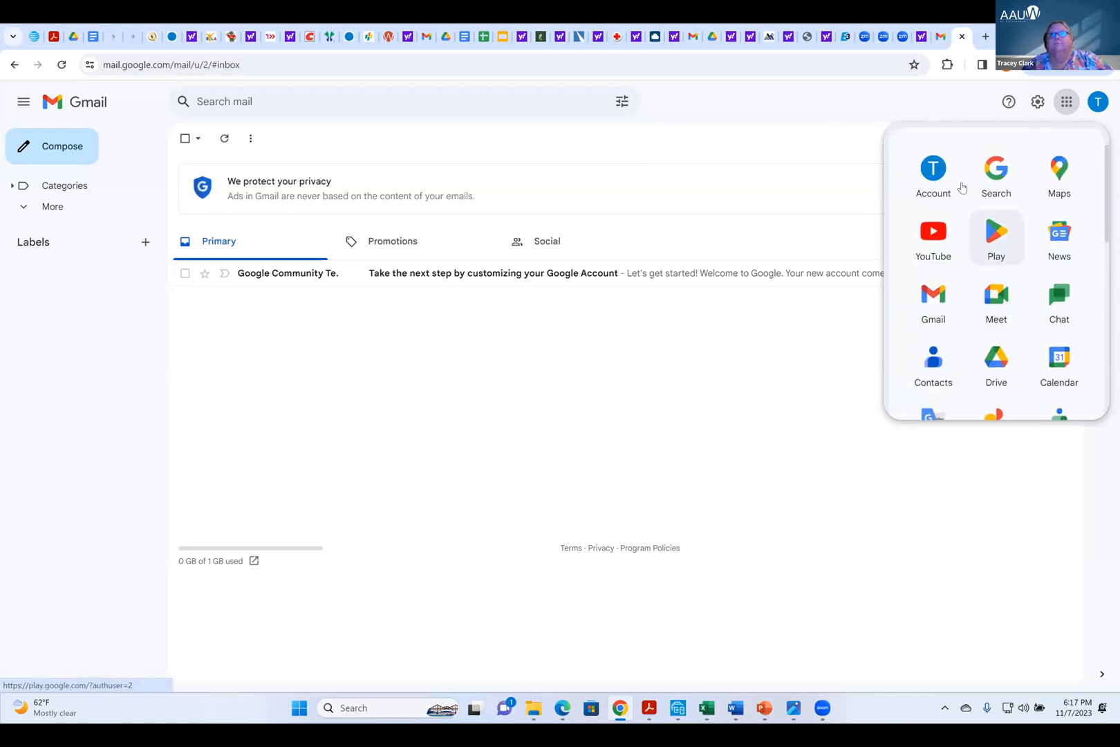
click(856, 200)
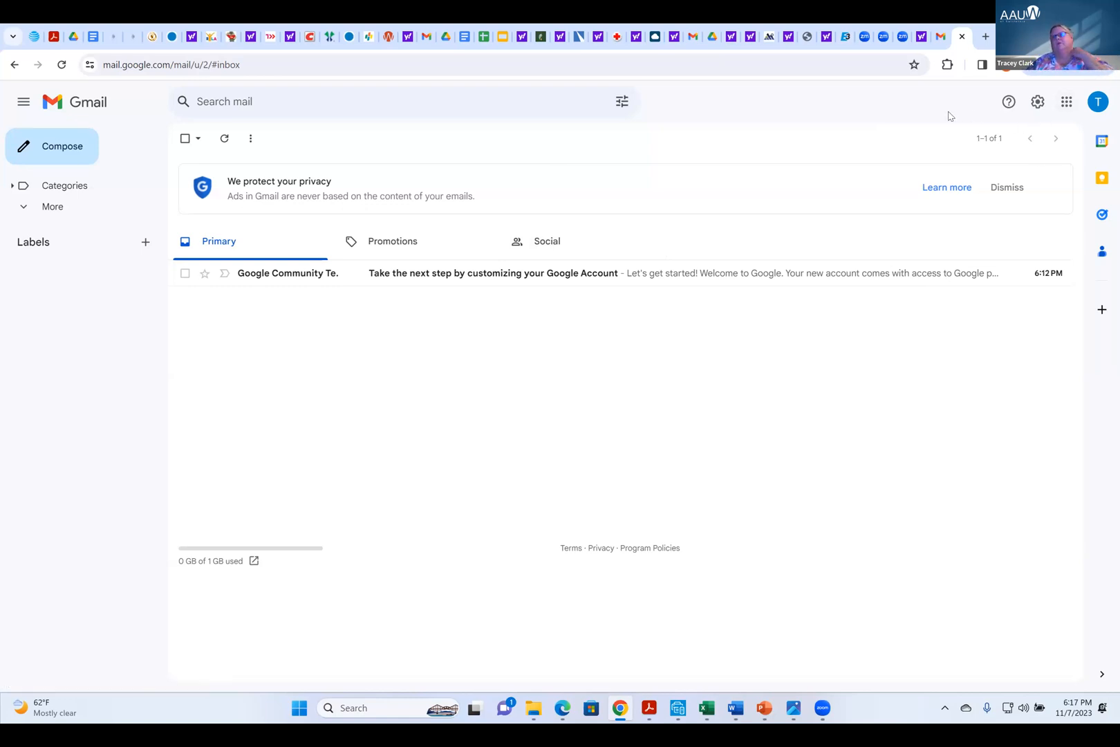
Switch from Gmail to Google Drive and dismiss the introductory tips on moving files
click(1065, 105)
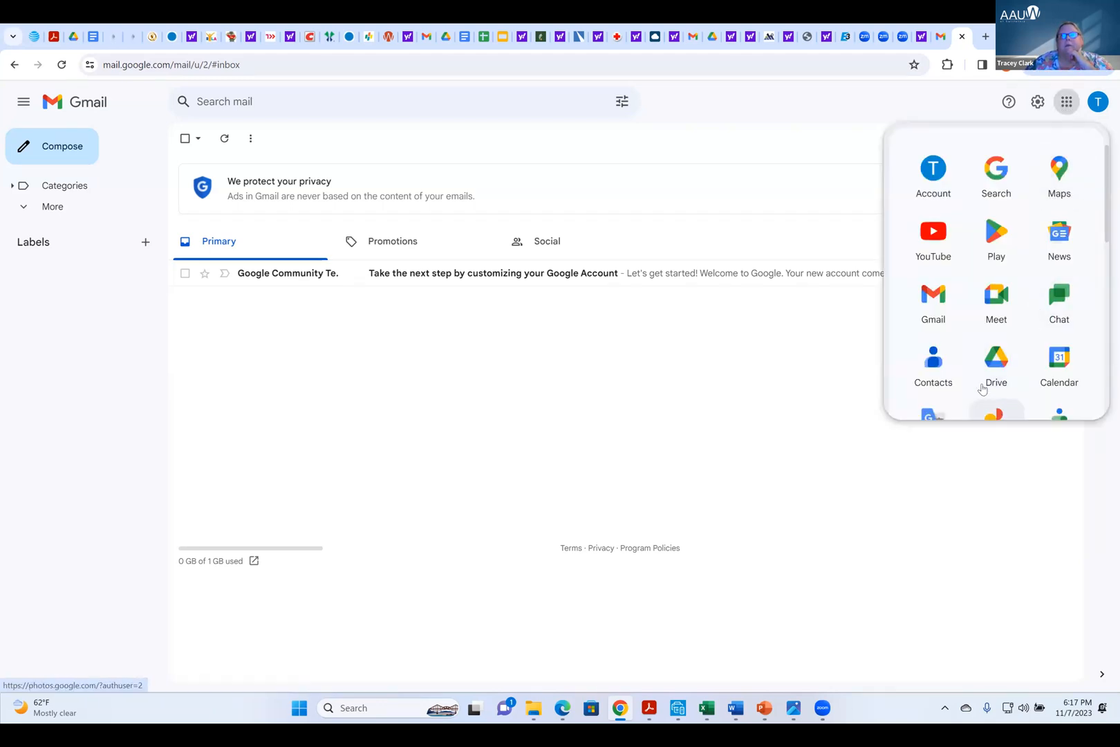
click(1000, 373)
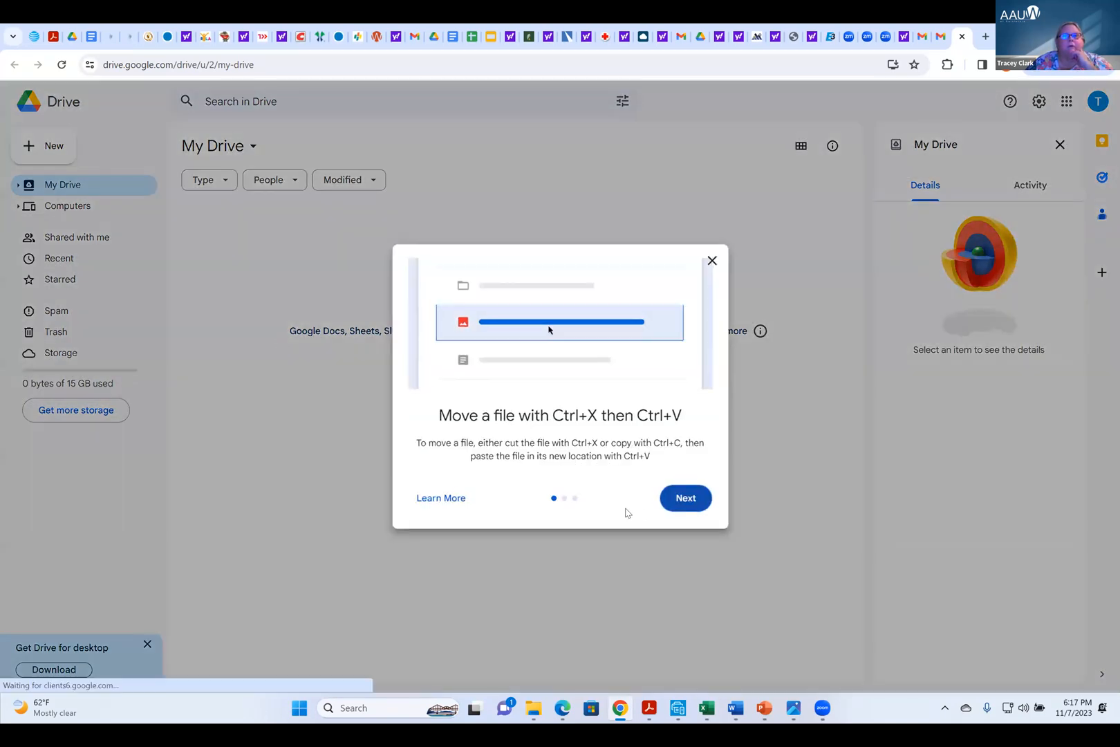
click(712, 260)
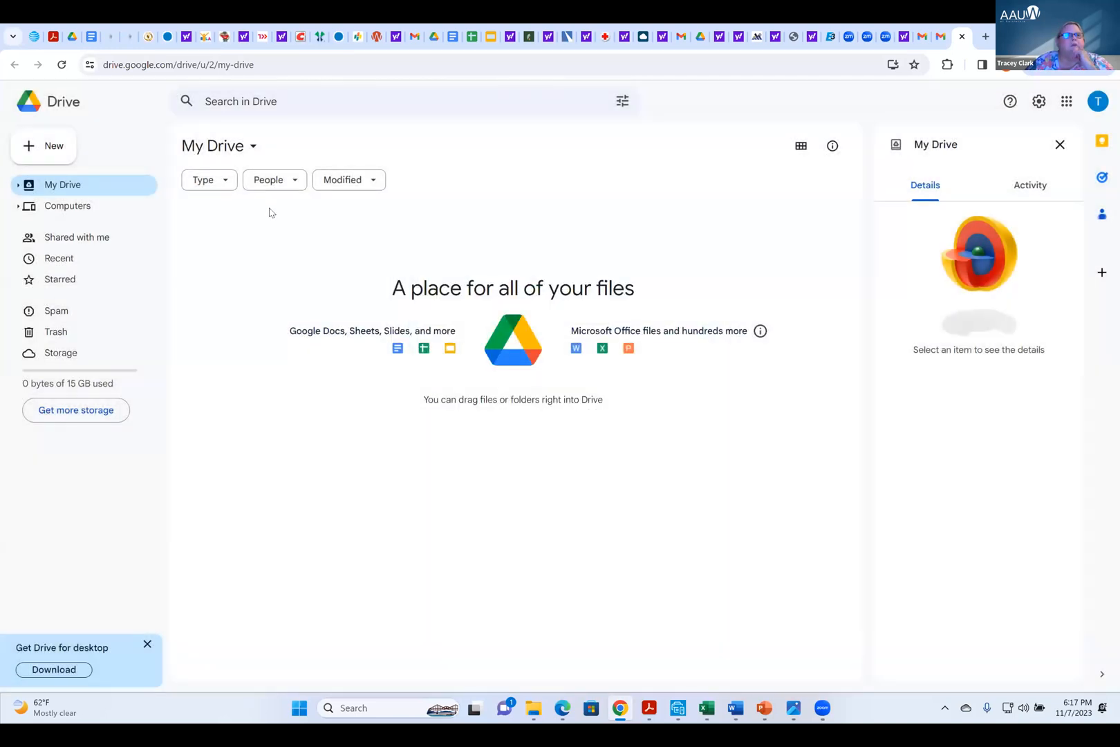
Review the Shared with me and Recent file views, ending back in My Drive
click(76, 237)
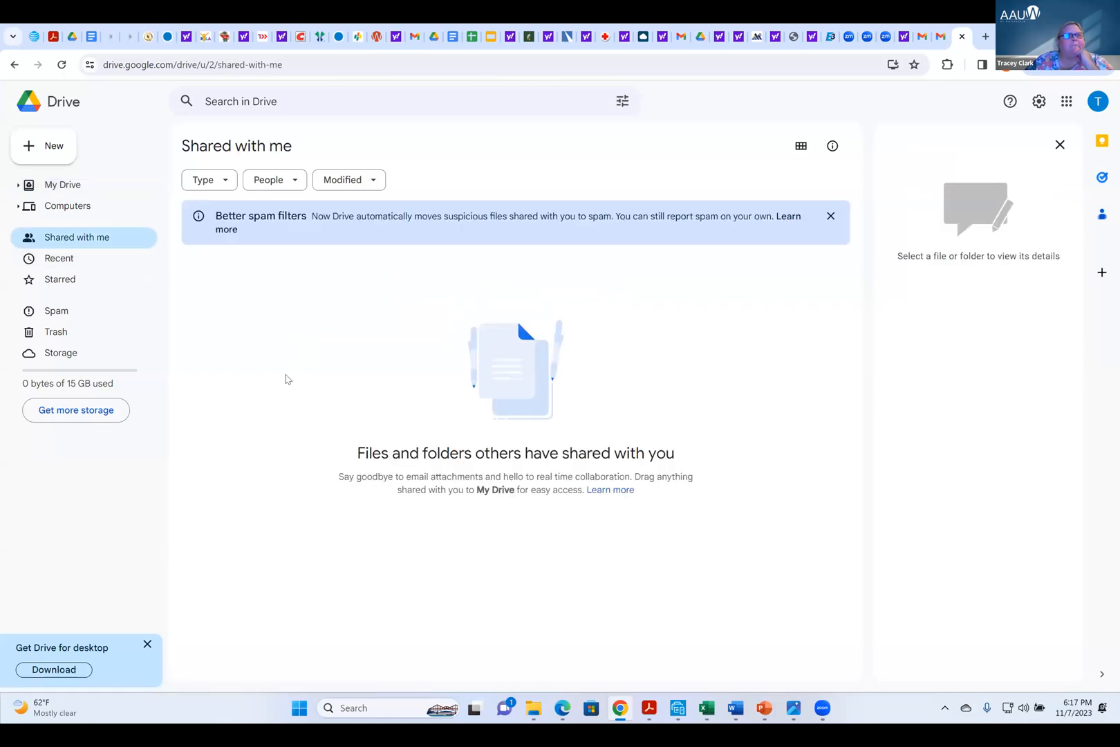
click(57, 260)
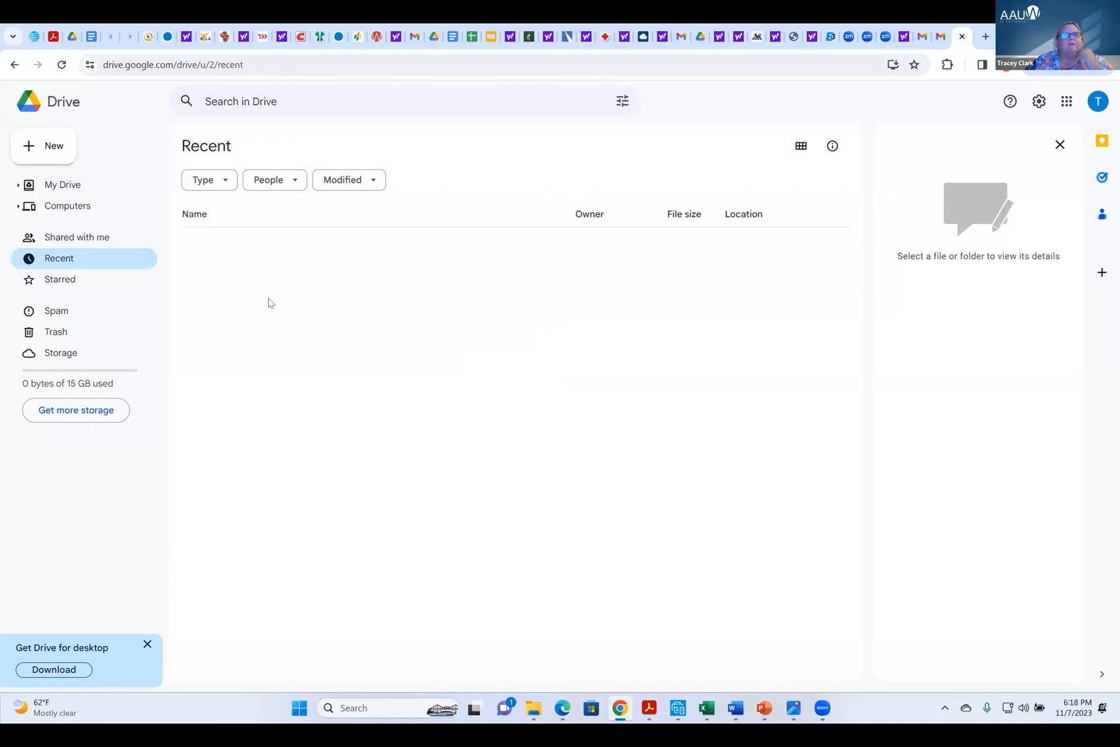
click(69, 193)
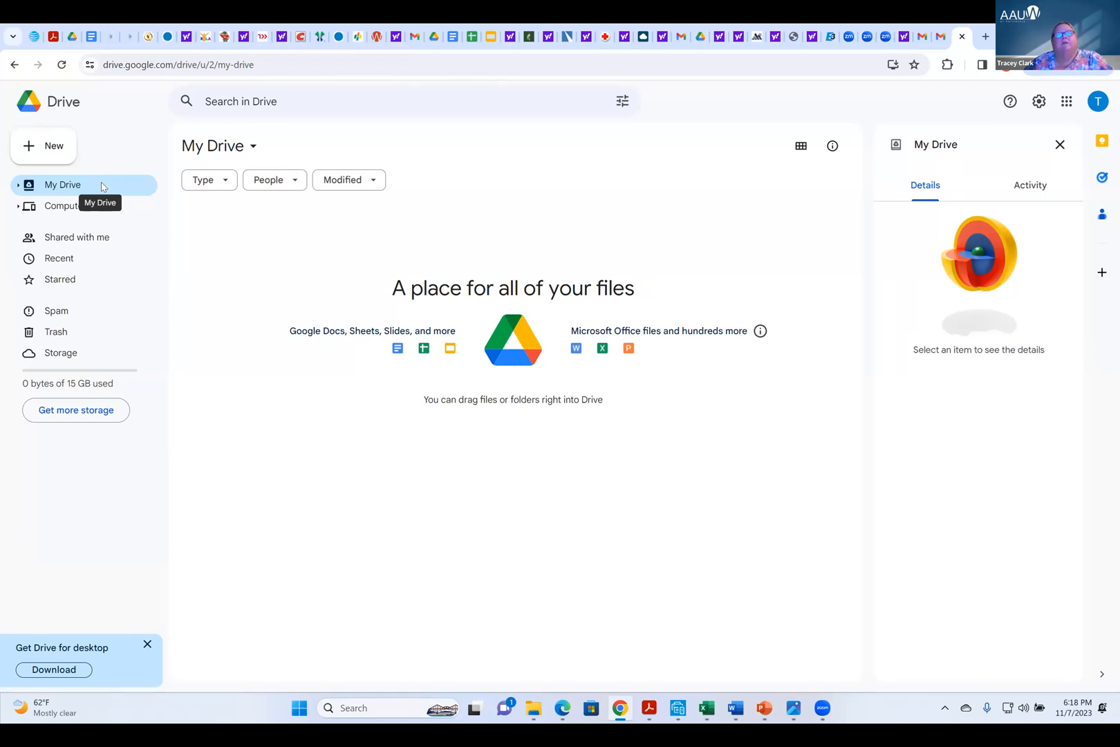
Upload the file test word.docx from the Downloads folder to My Drive
click(56, 152)
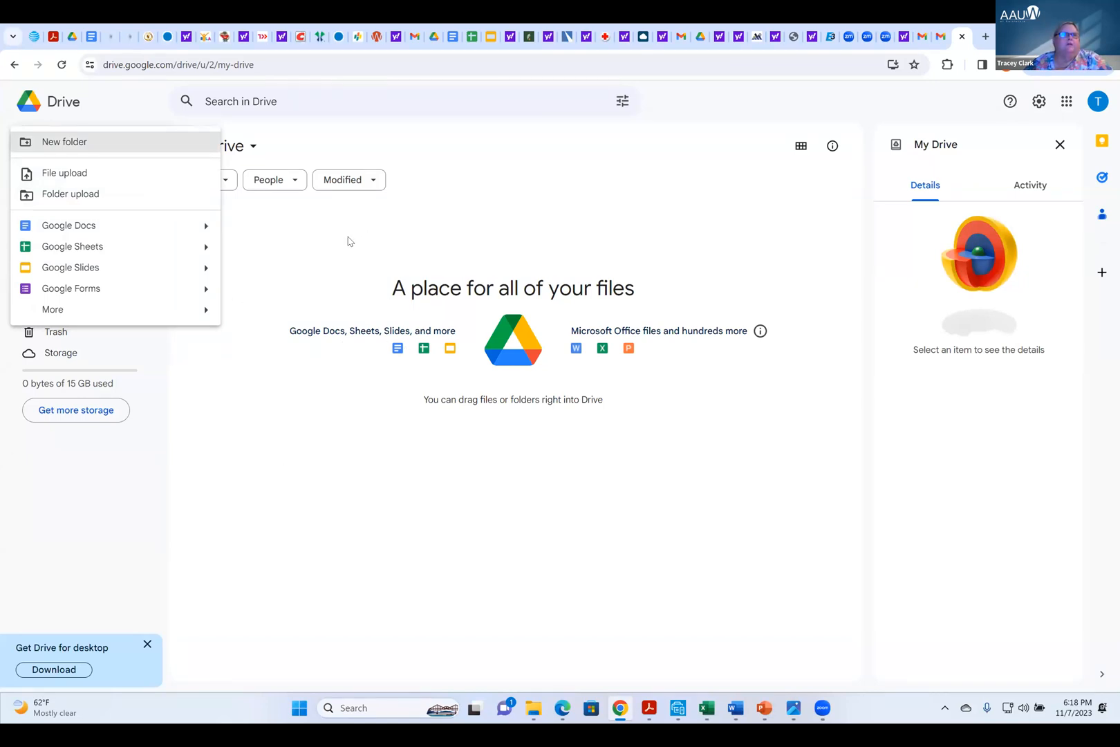
click(70, 179)
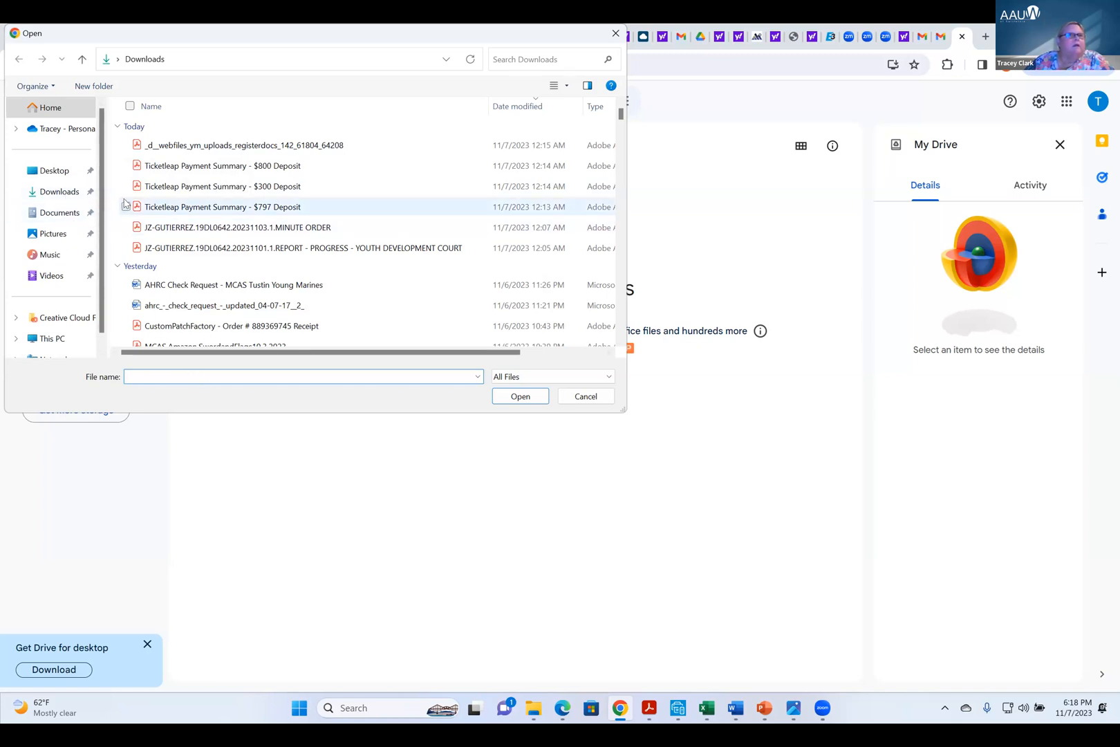
click(207, 375)
text(test)
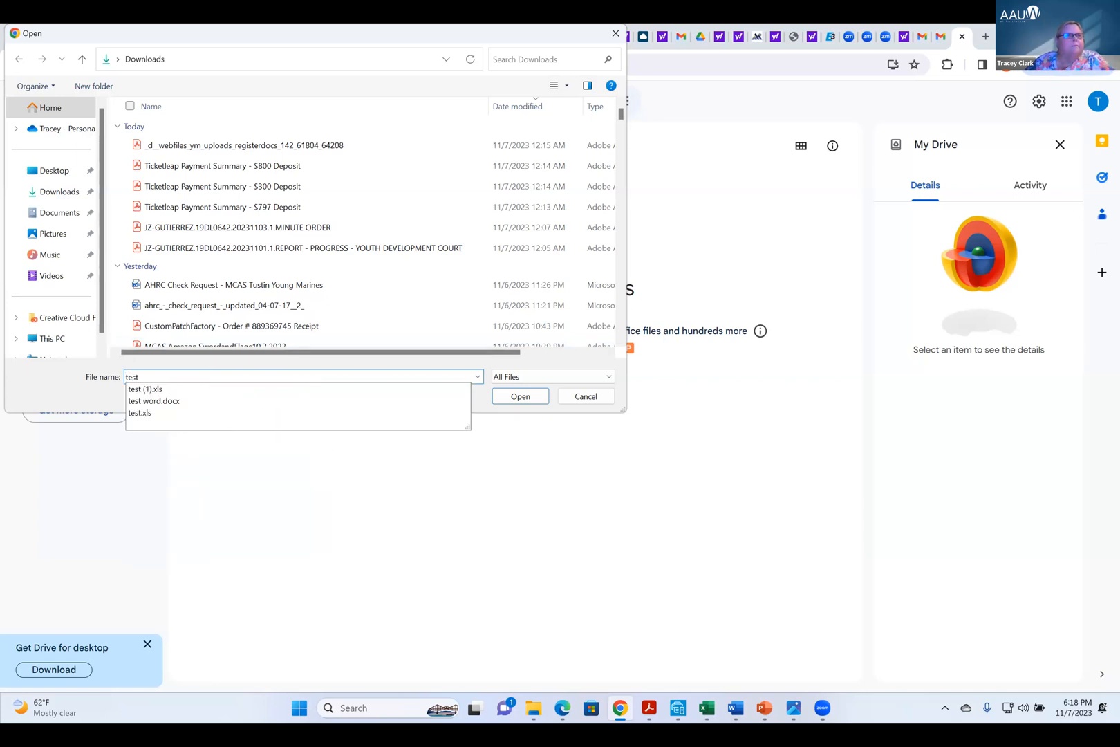
click(164, 402)
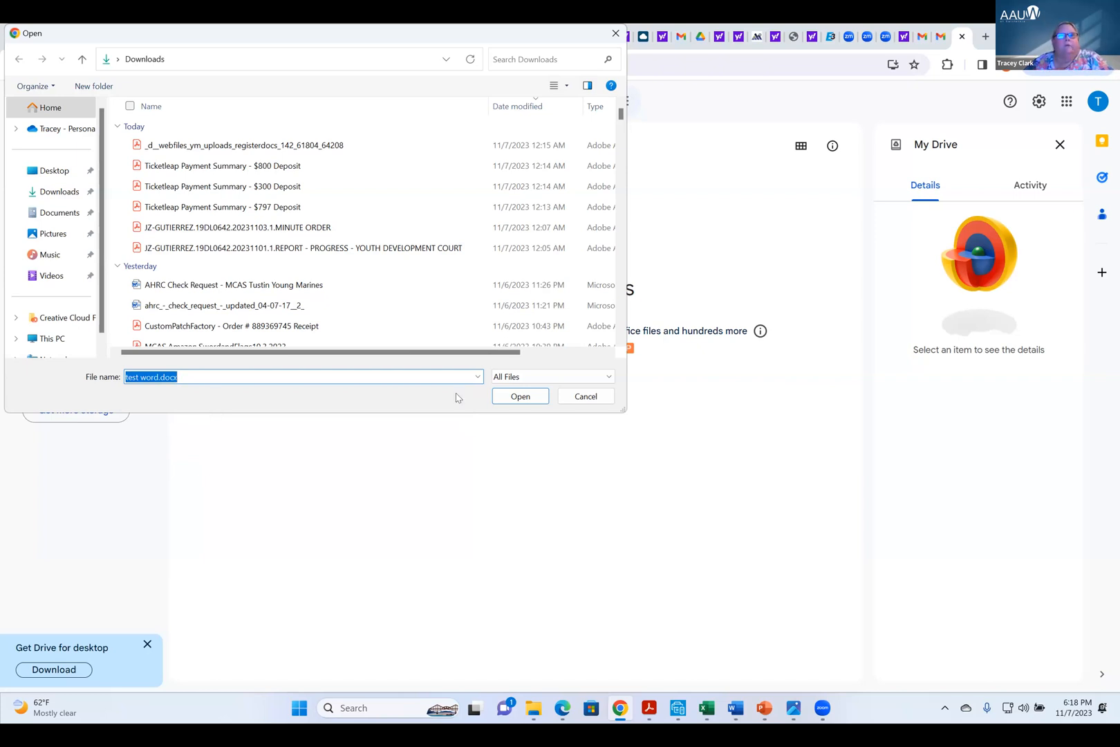
click(522, 401)
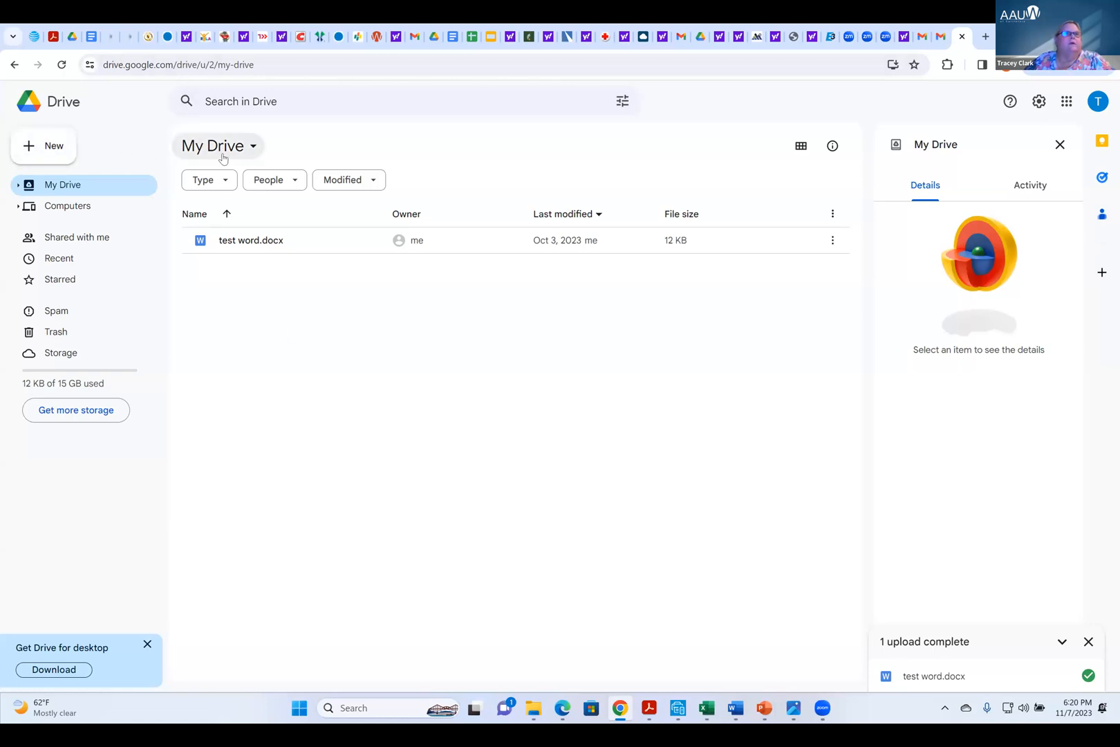
Create a folder named Newsletters in My Drive, check inside it and return to My Drive
click(47, 146)
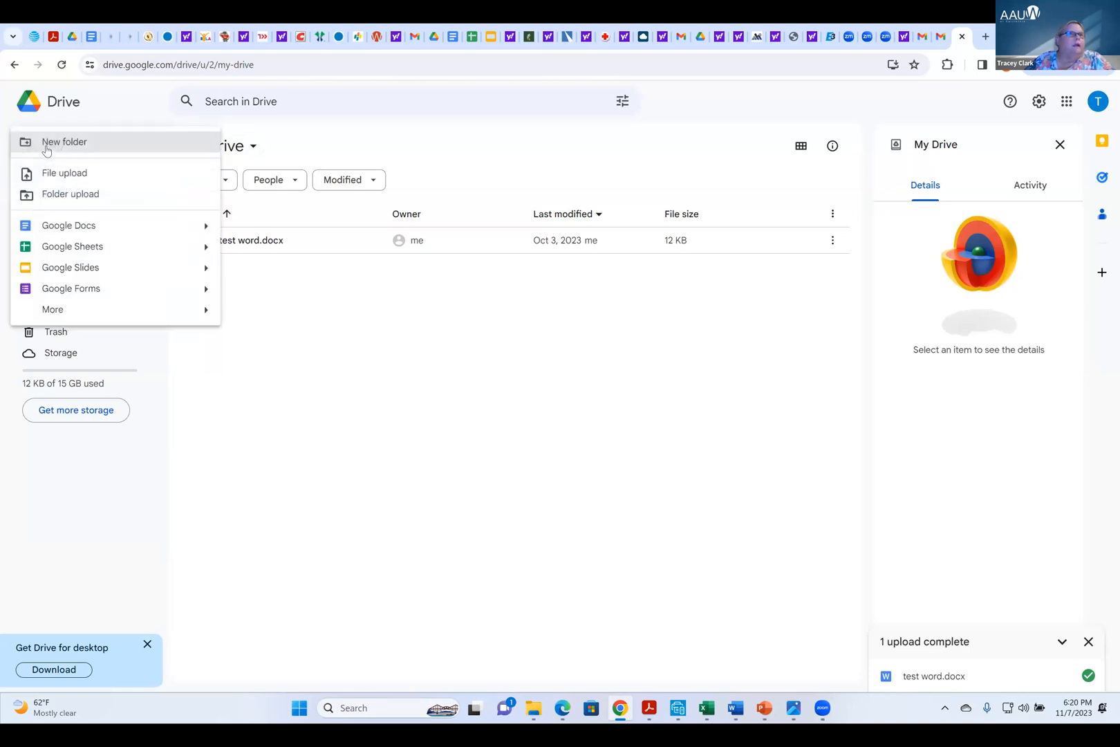
click(69, 145)
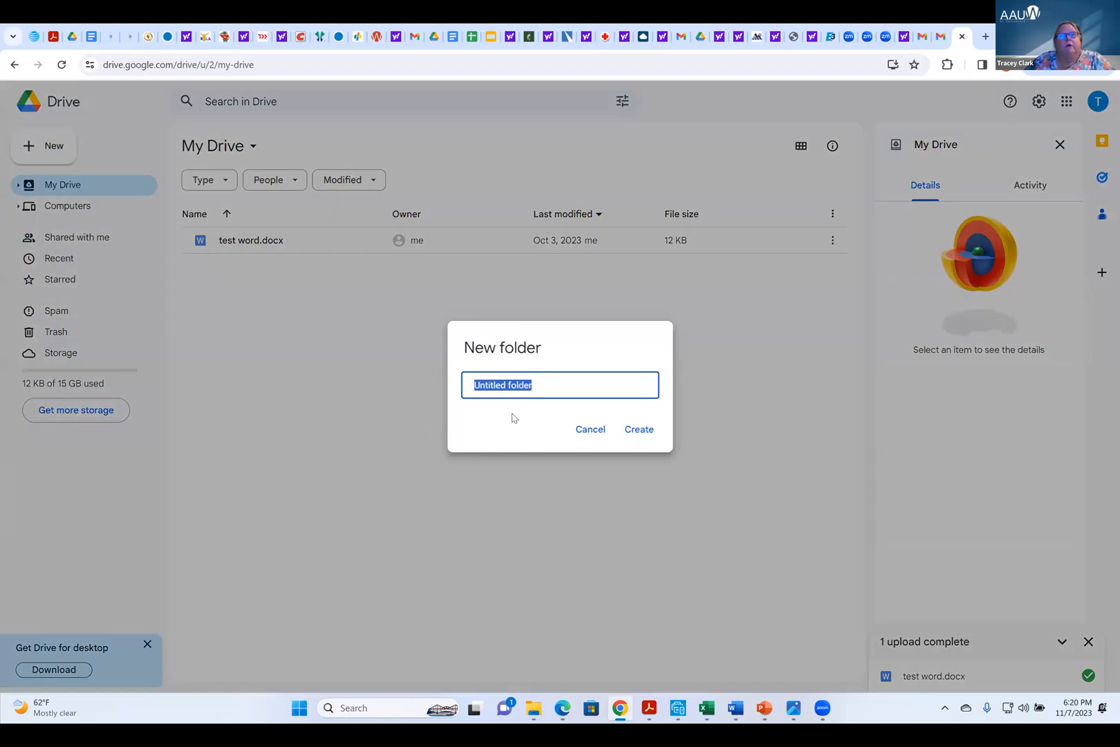
text(N)
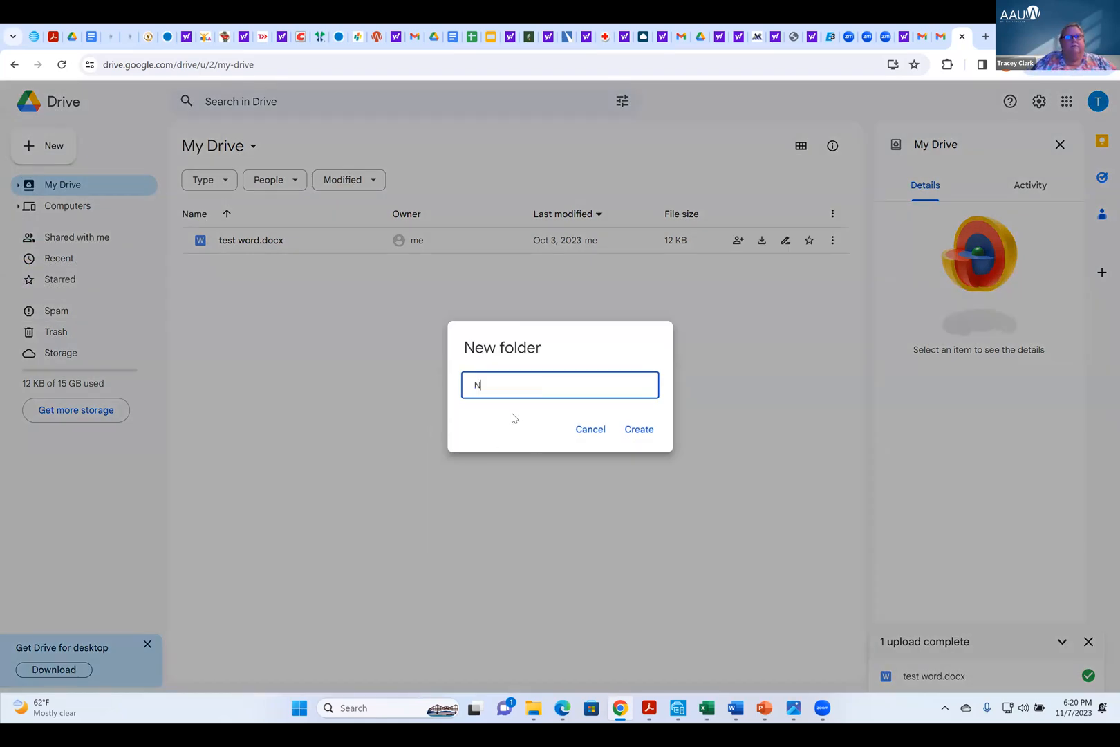
text(ewsletters)
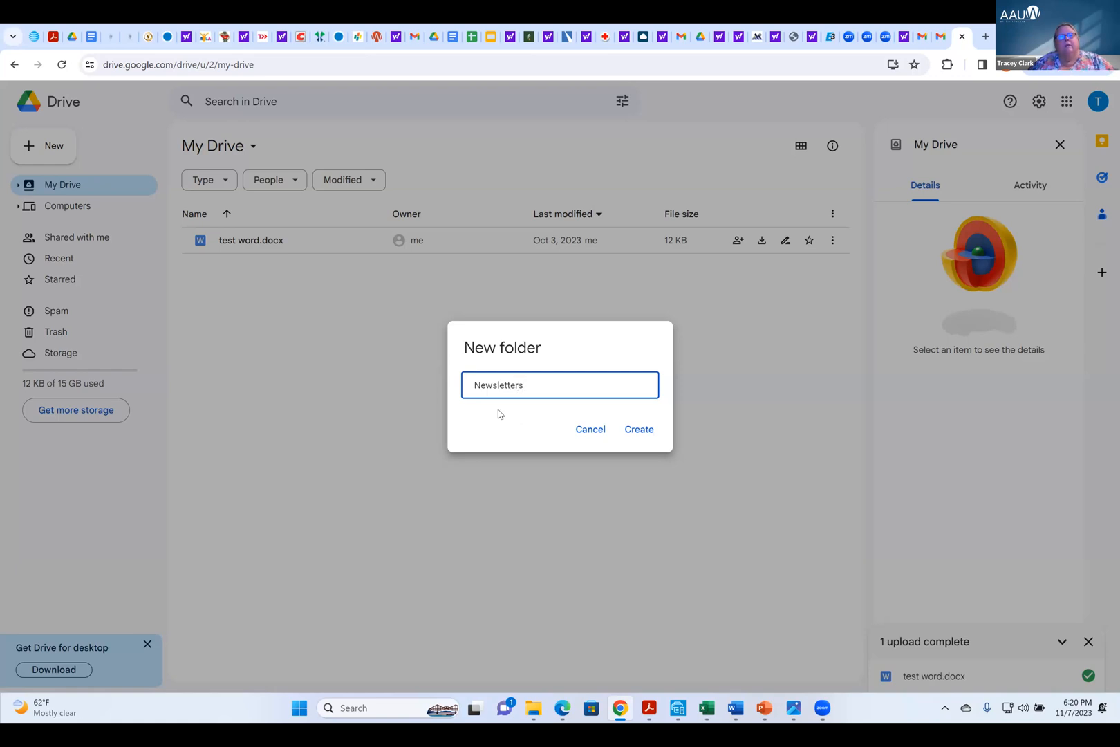
click(639, 429)
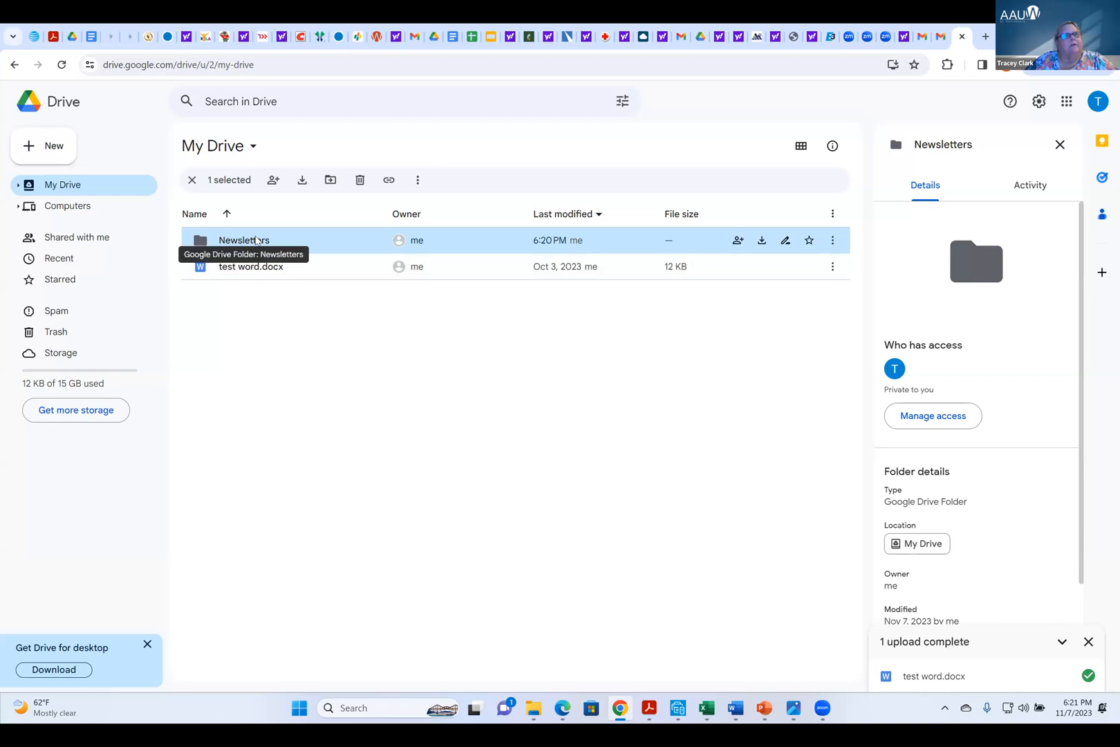
double_click(255, 242)
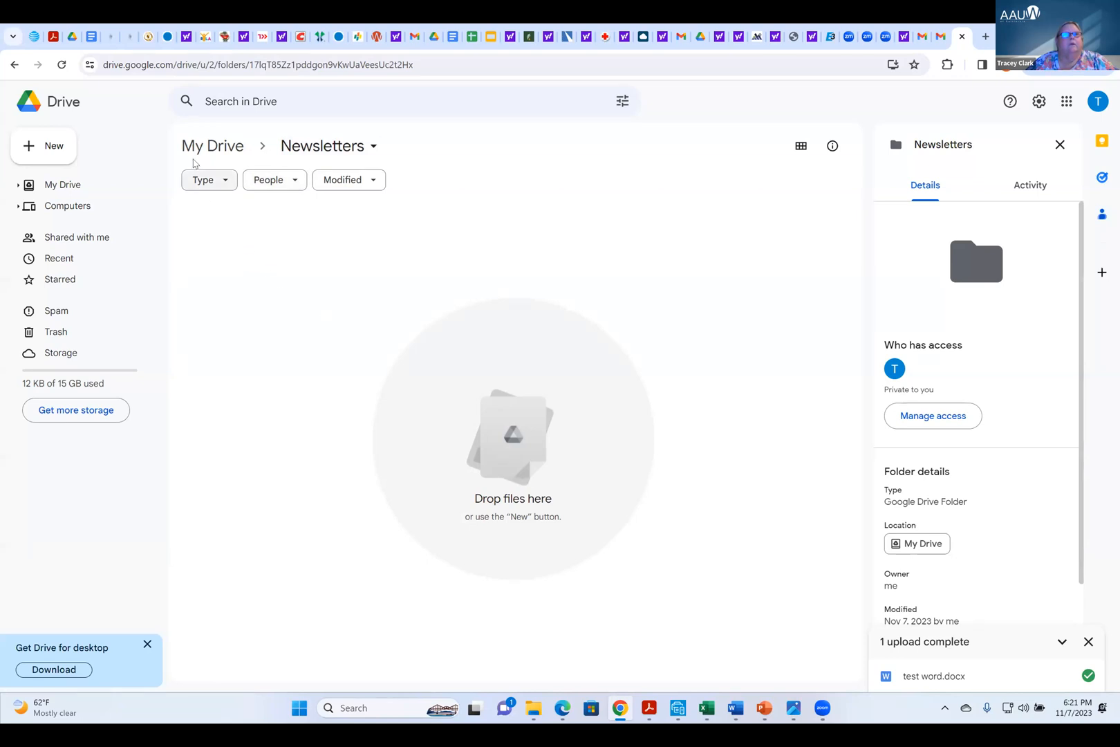
click(216, 148)
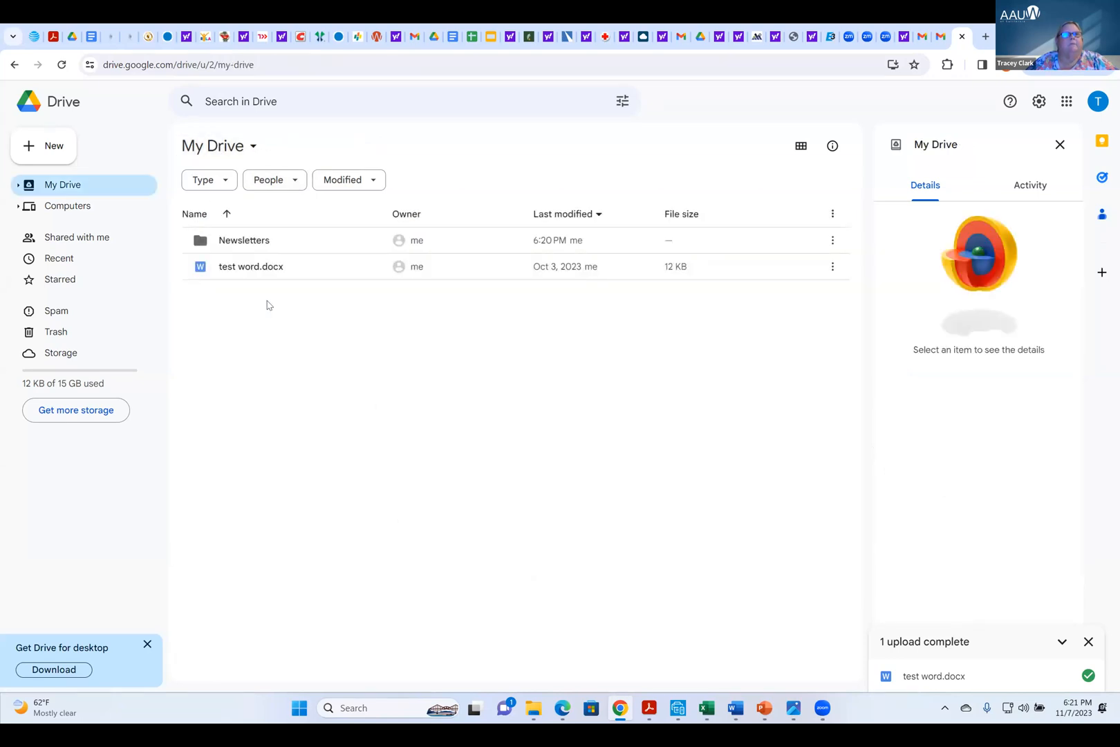
Open test word.docx from My Drive for editing and dismiss the Office editing welcome message
double_click(242, 268)
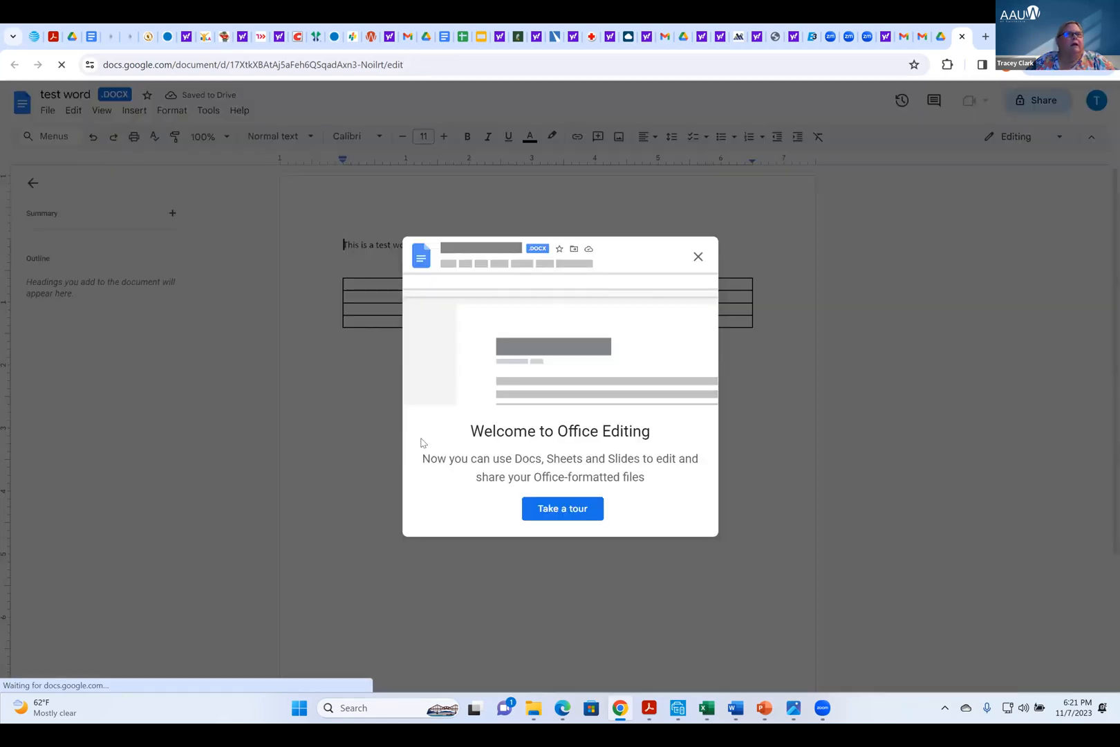
click(698, 258)
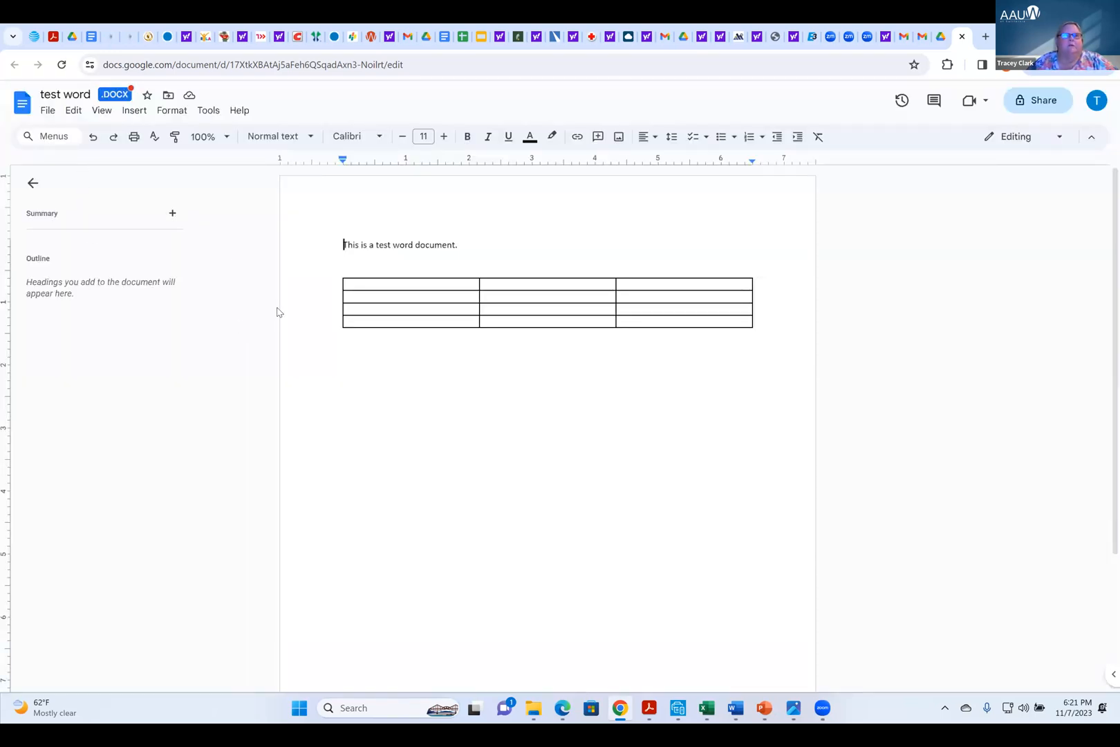
Make a copy of test word.docx in My Drive named newsletter october 2023 and dismiss the Meet promotion in the copy
click(48, 112)
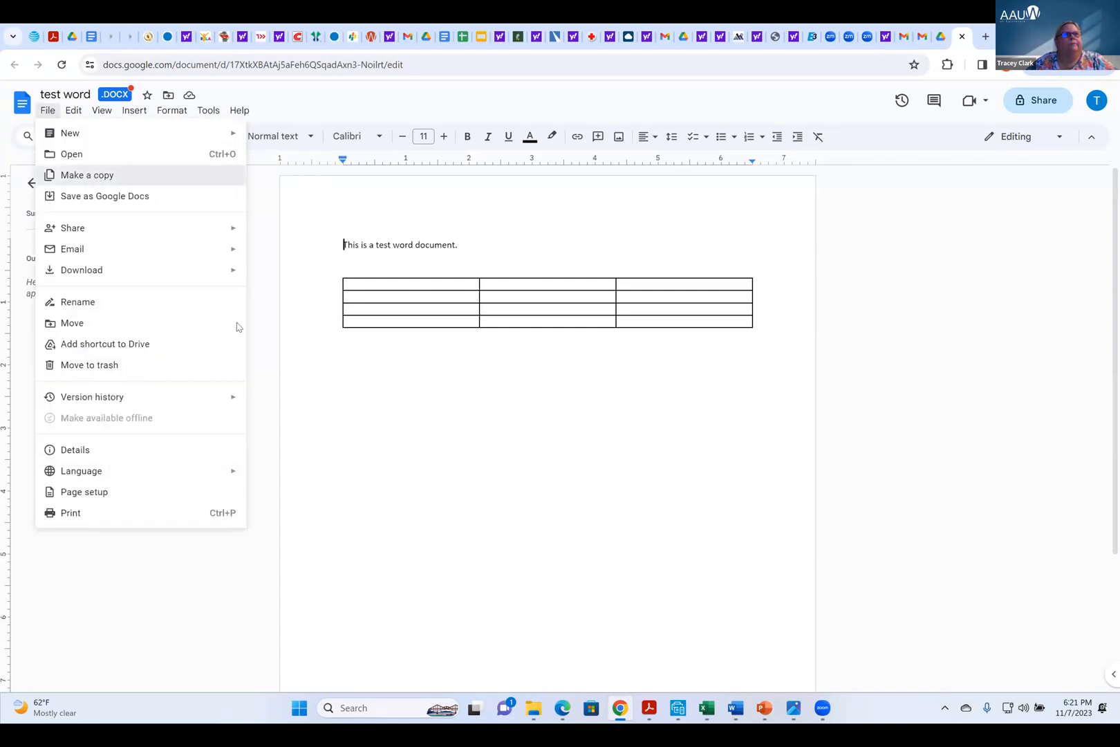
click(87, 175)
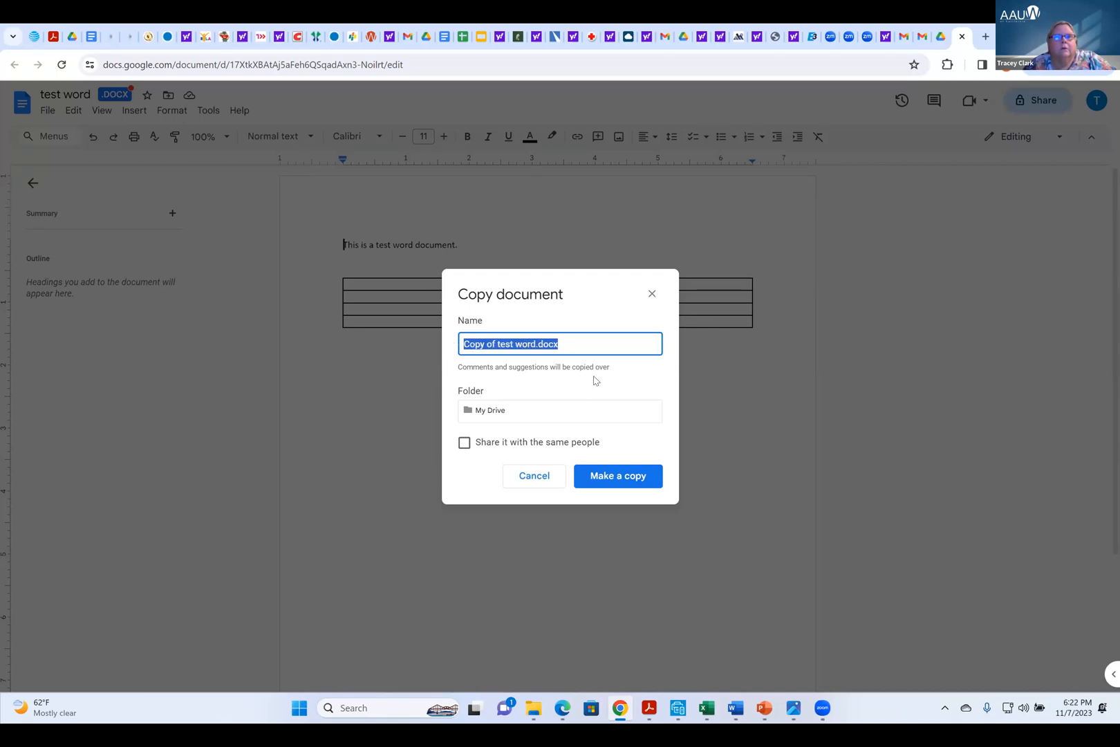
text(n)
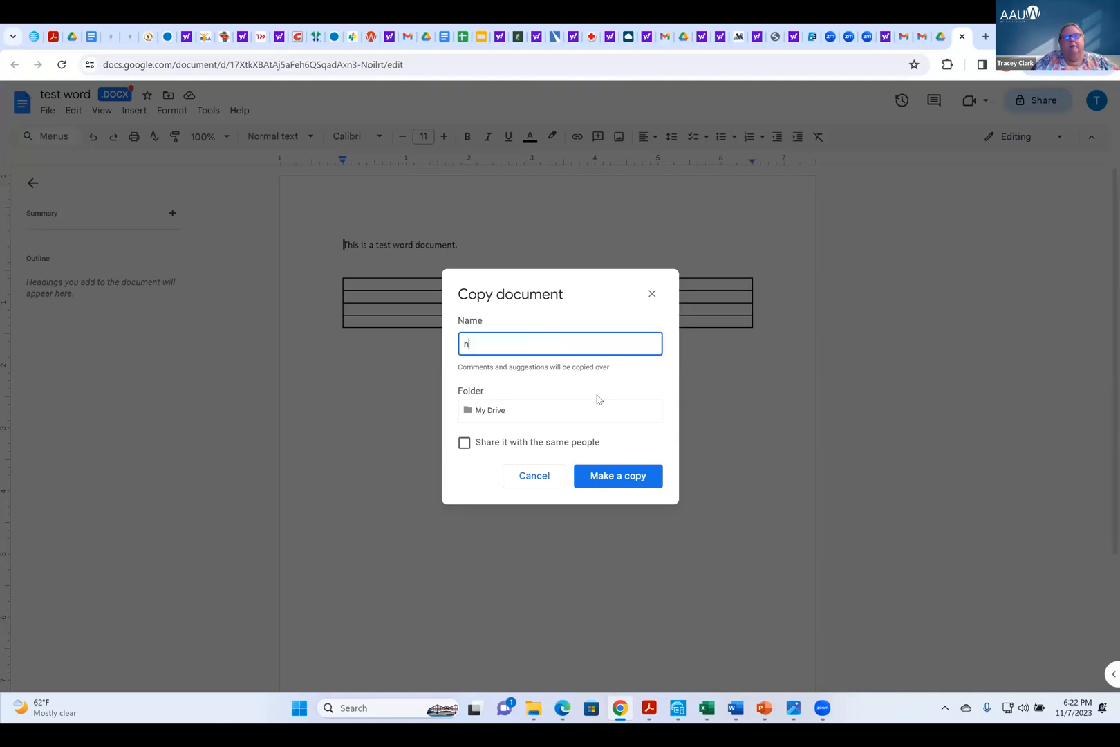
text(ewsletter o)
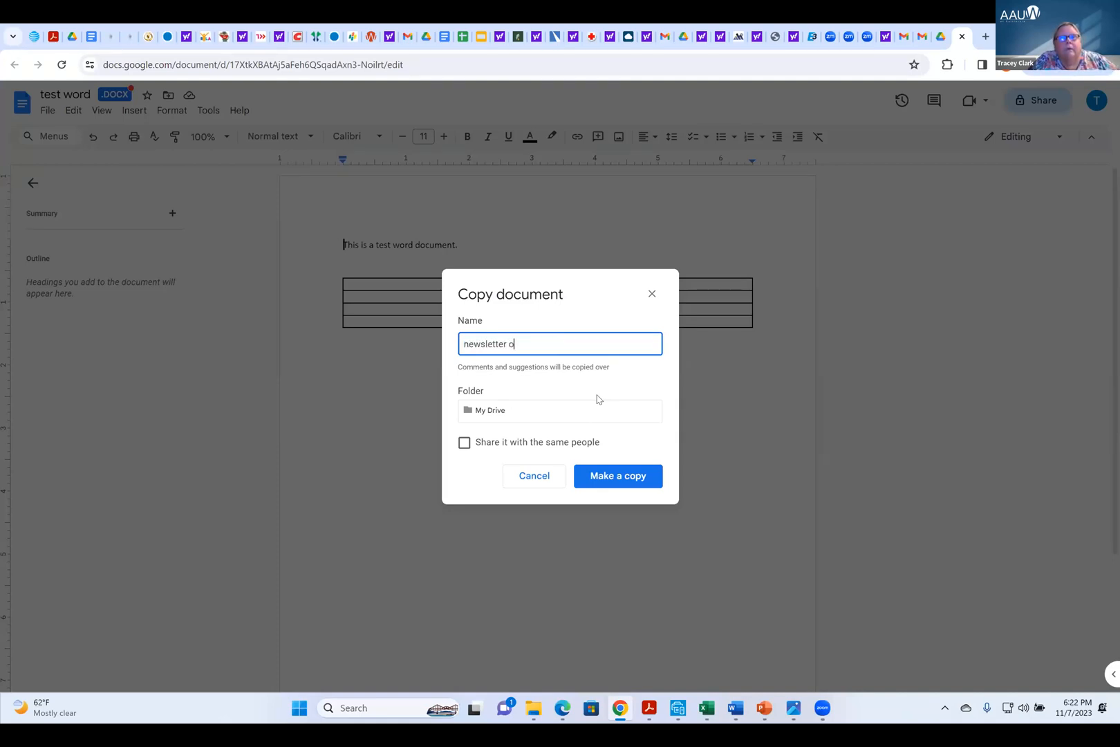
text(ctober 223)
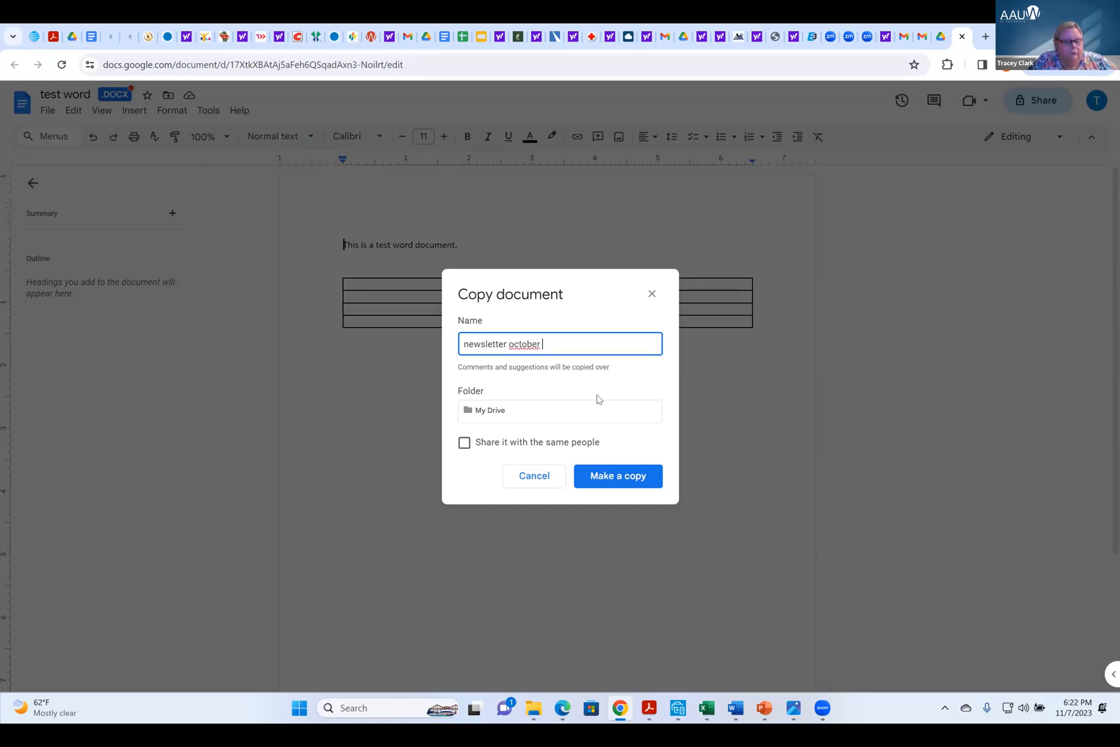
key(BackSpace)
key(BackSpace)
text(023)
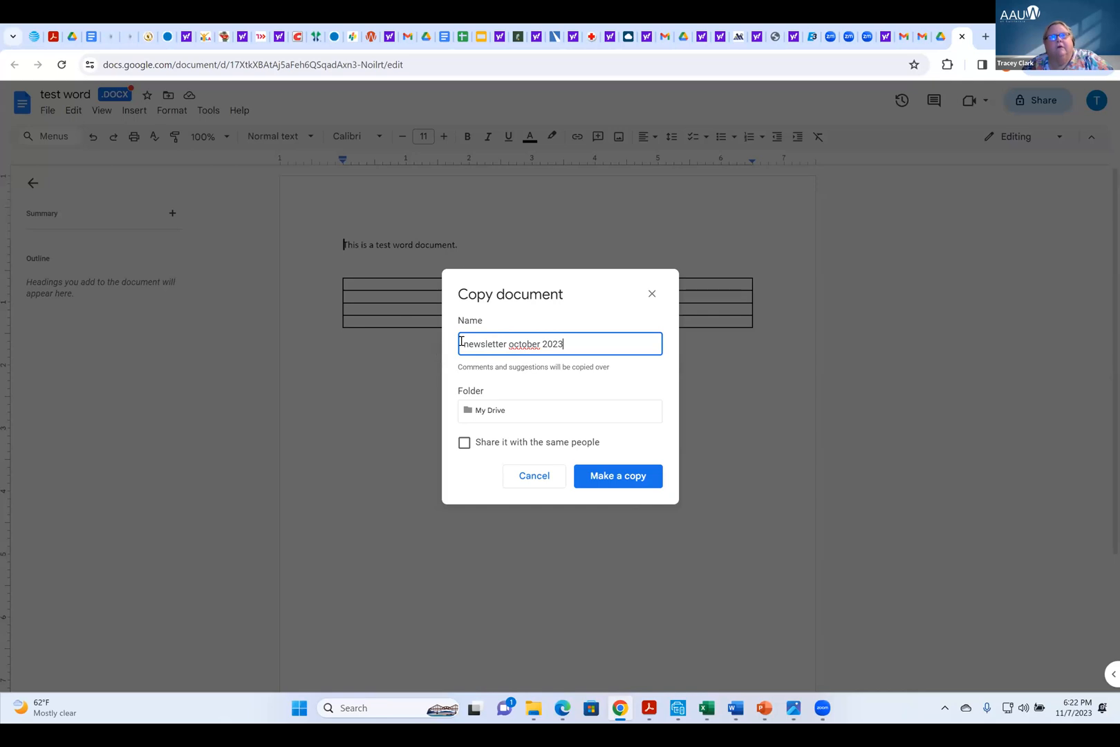
click(607, 480)
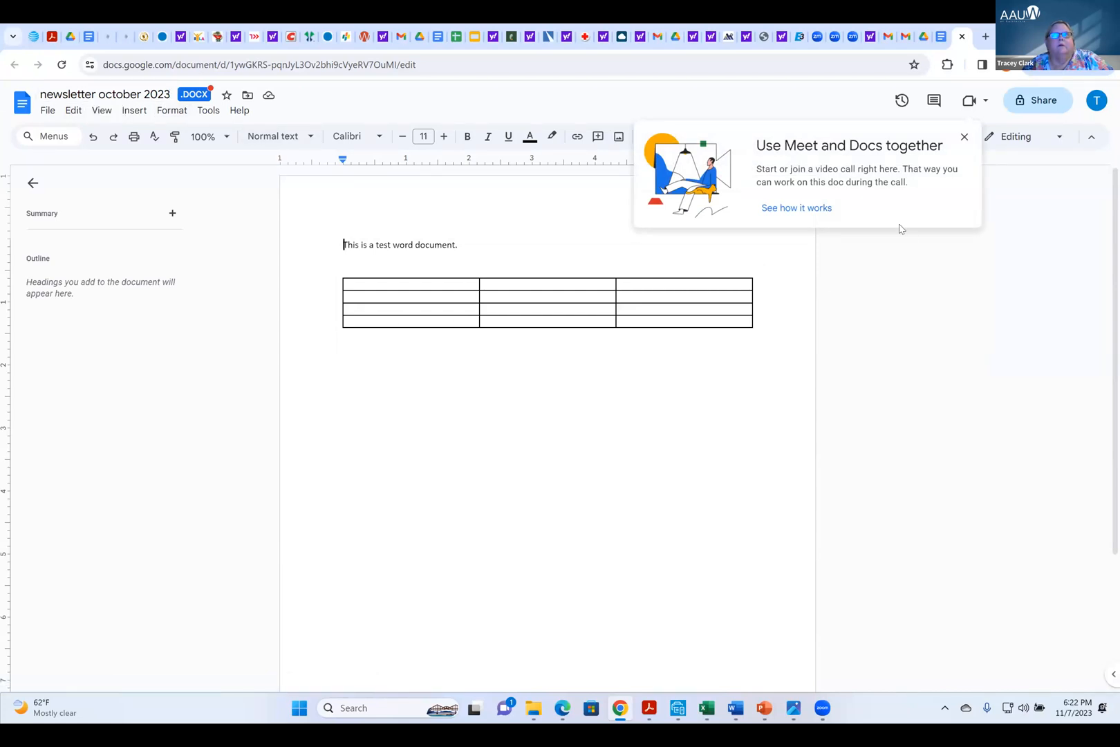
click(964, 136)
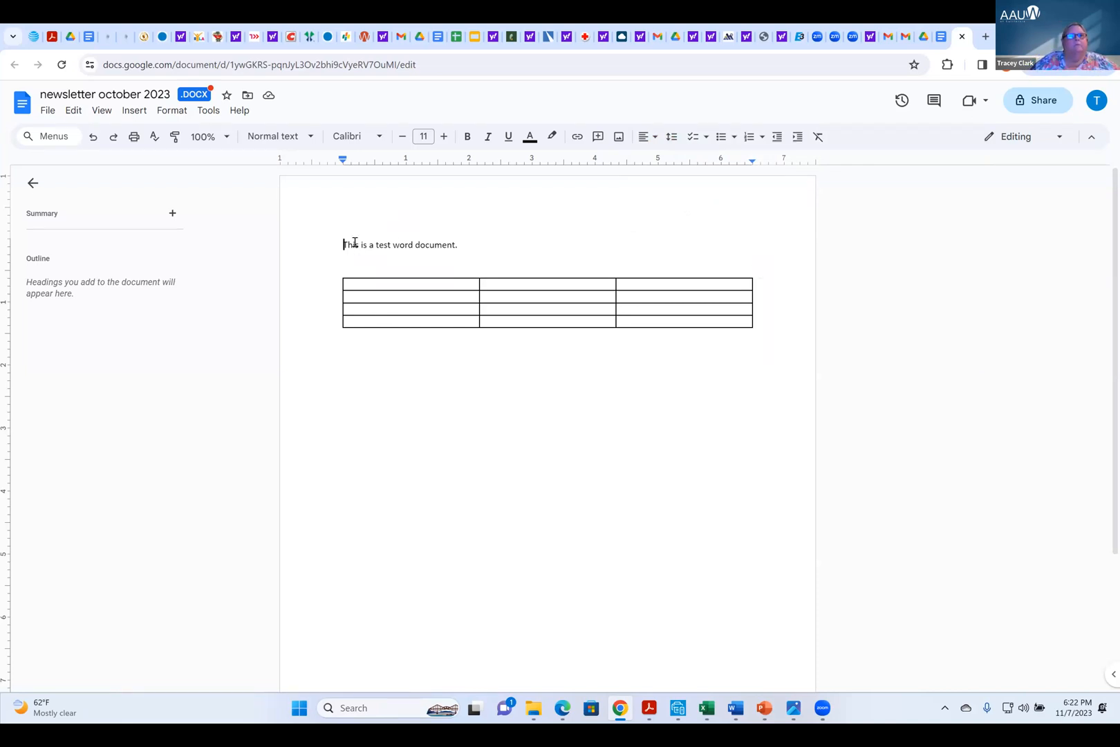
Add the line "Newsletter version" above the existing sentence in the newsletter october 2023 document, leaving a blank line between them
key(Return)
key(Return)
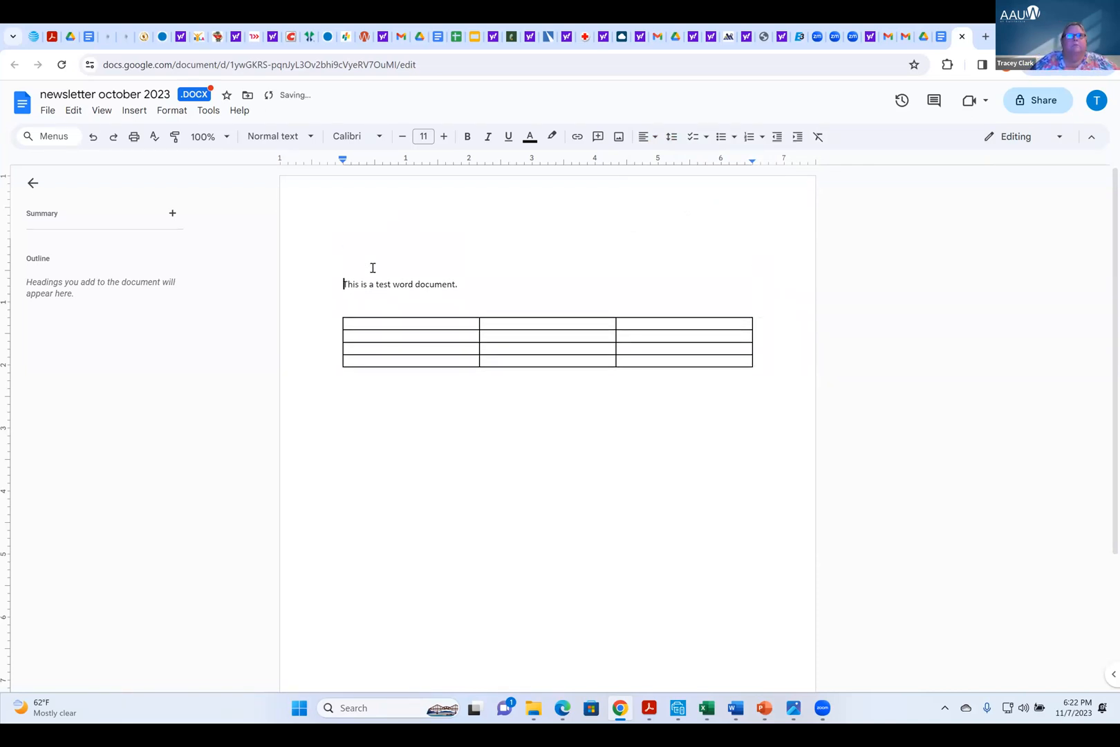
key(Up)
key(Up)
text(N)
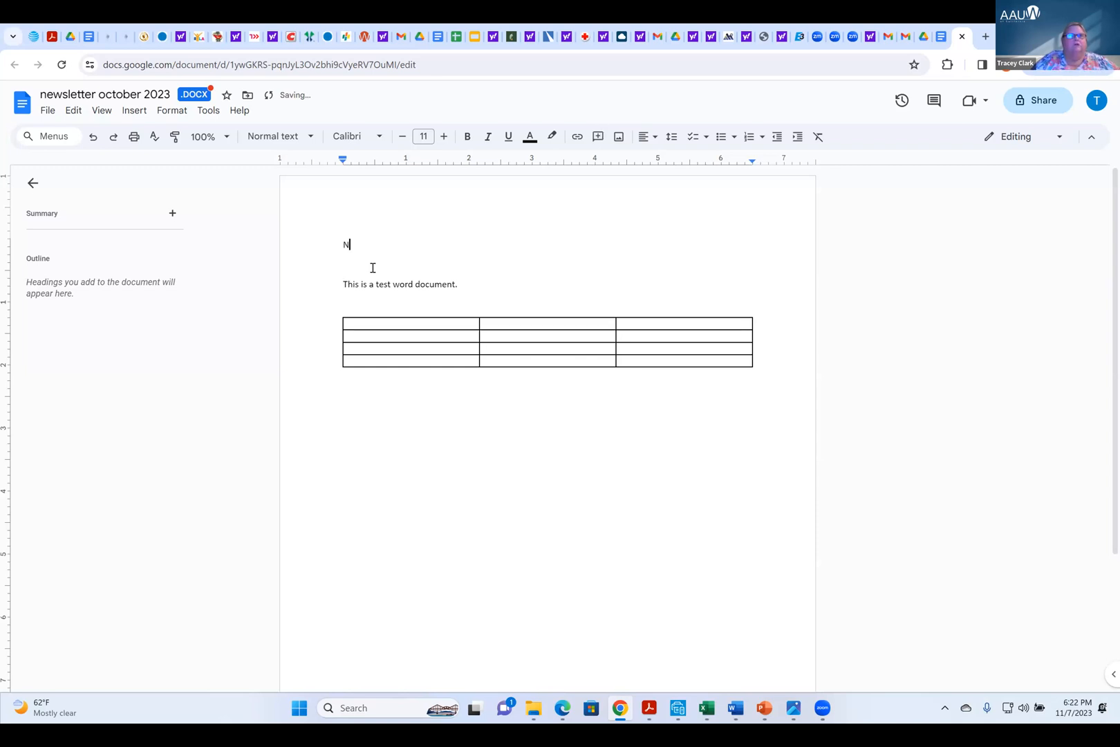
text(ewsletter version)
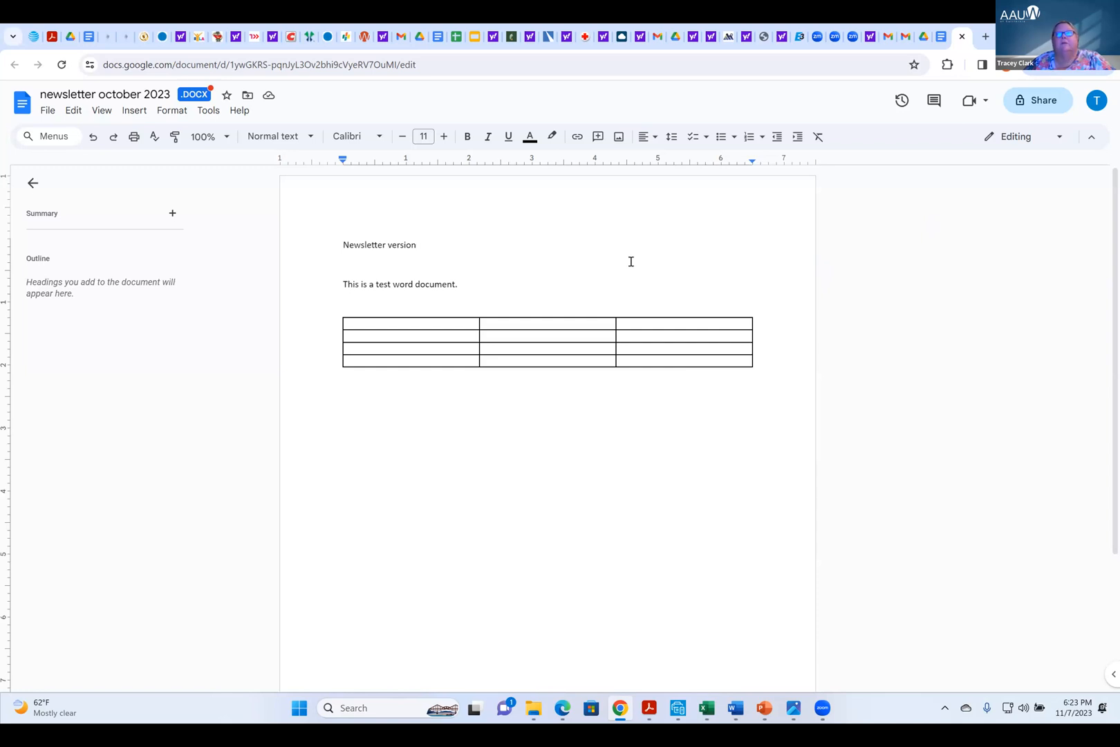
Switch back to My Drive in Google Drive and reload its file list
mouse_move(943, 40)
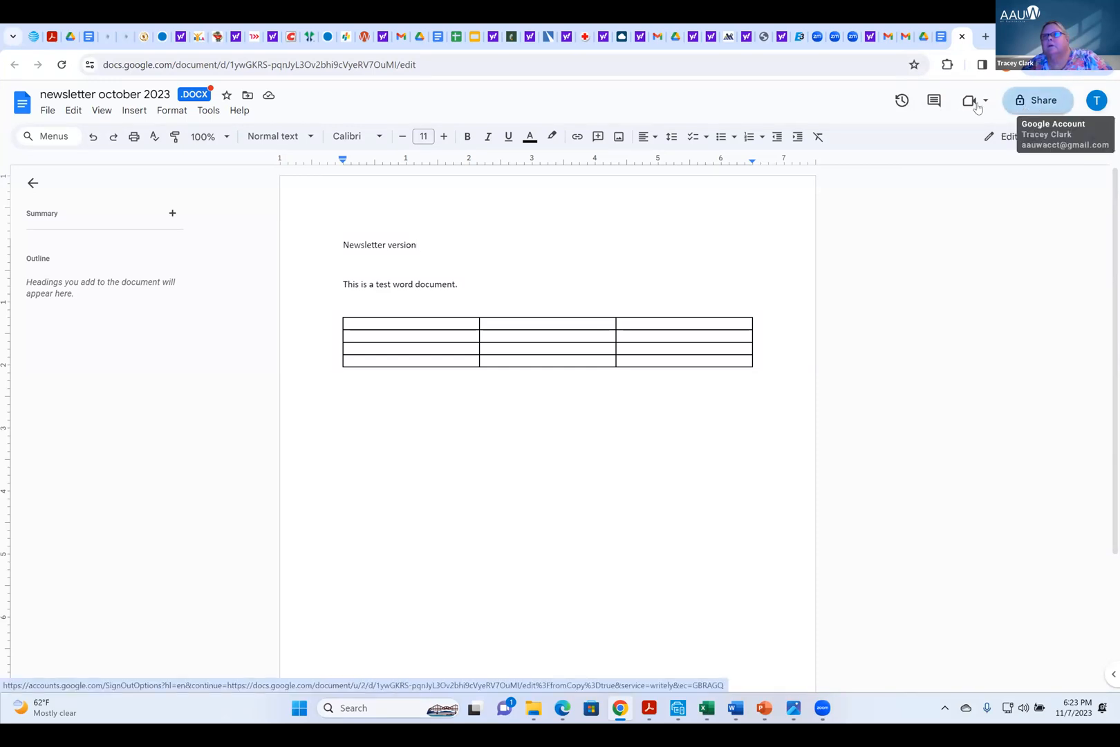
click(924, 37)
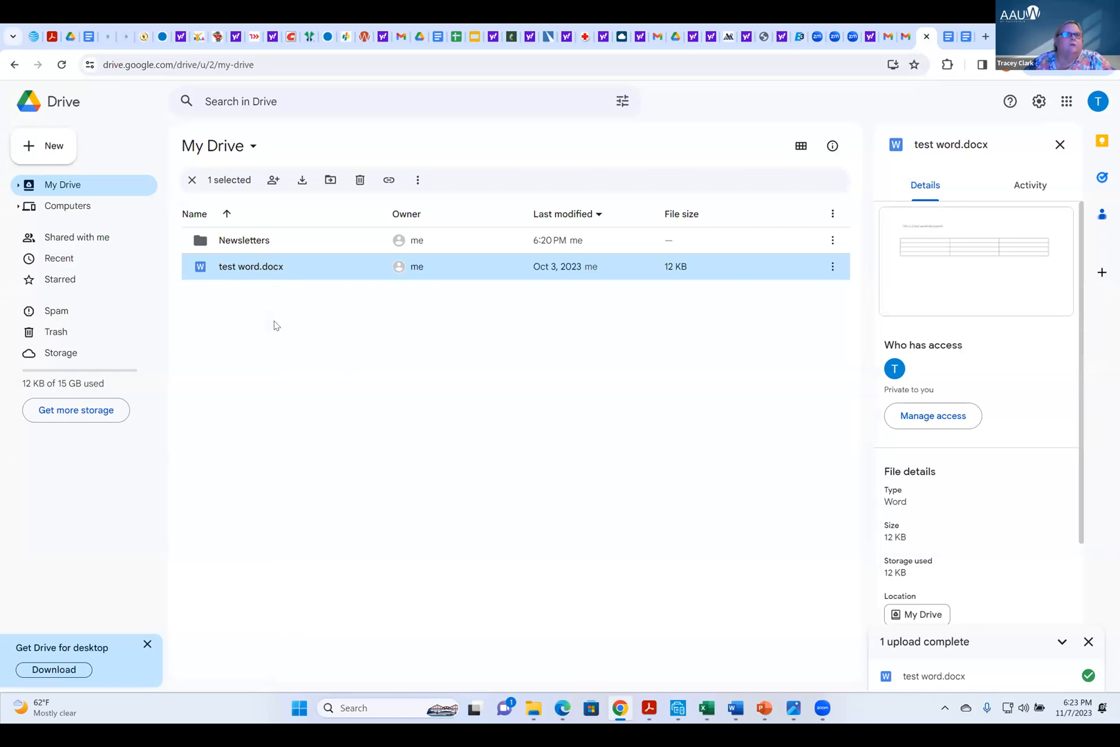
click(61, 65)
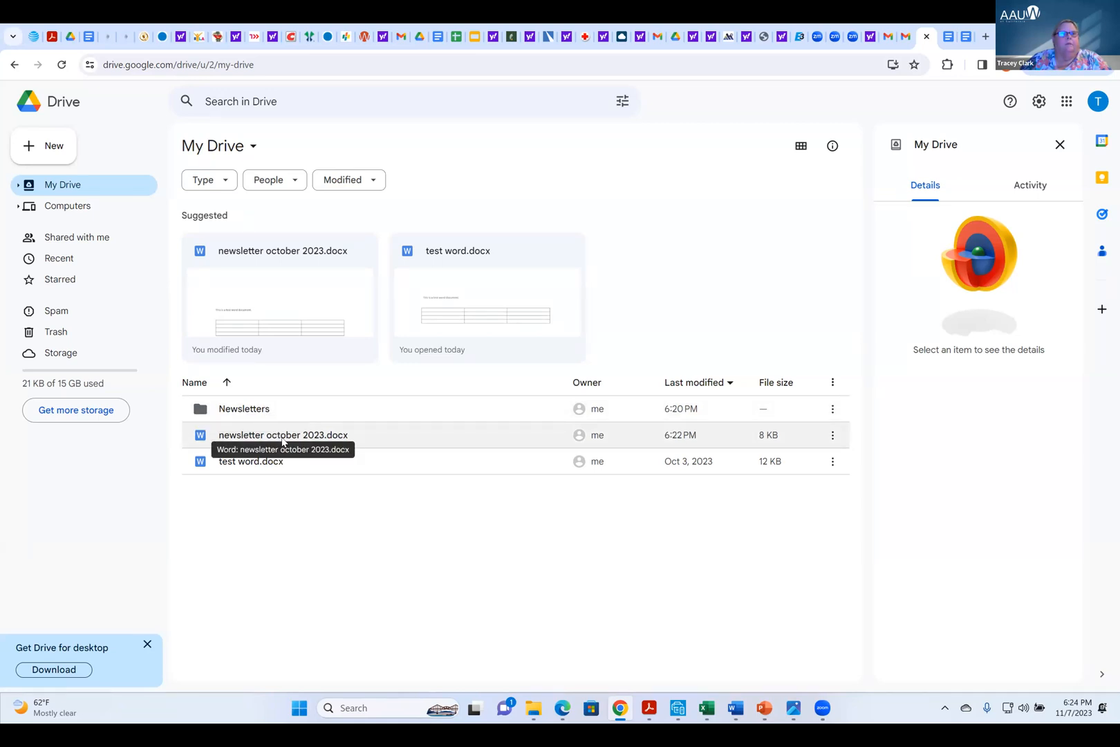
Move newsletter october 2023.docx directly onto the Newsletters folder, check inside the folder and return to My Drive
drag(282, 441, 264, 409)
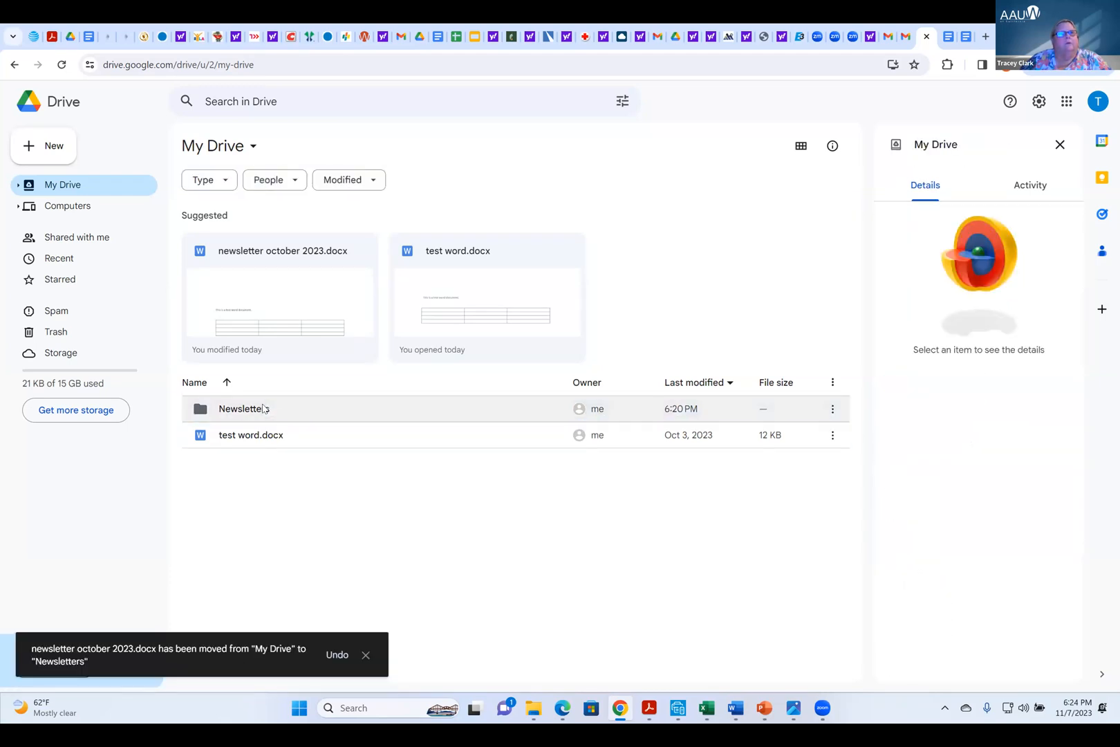
double_click(261, 411)
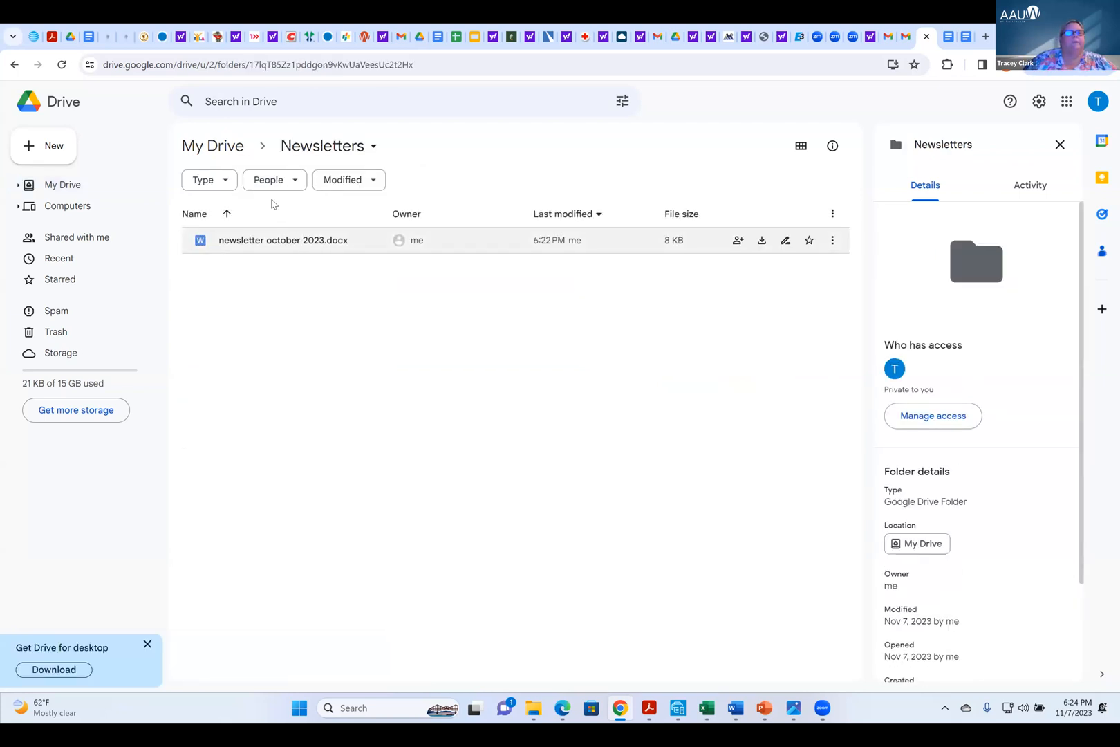
click(209, 146)
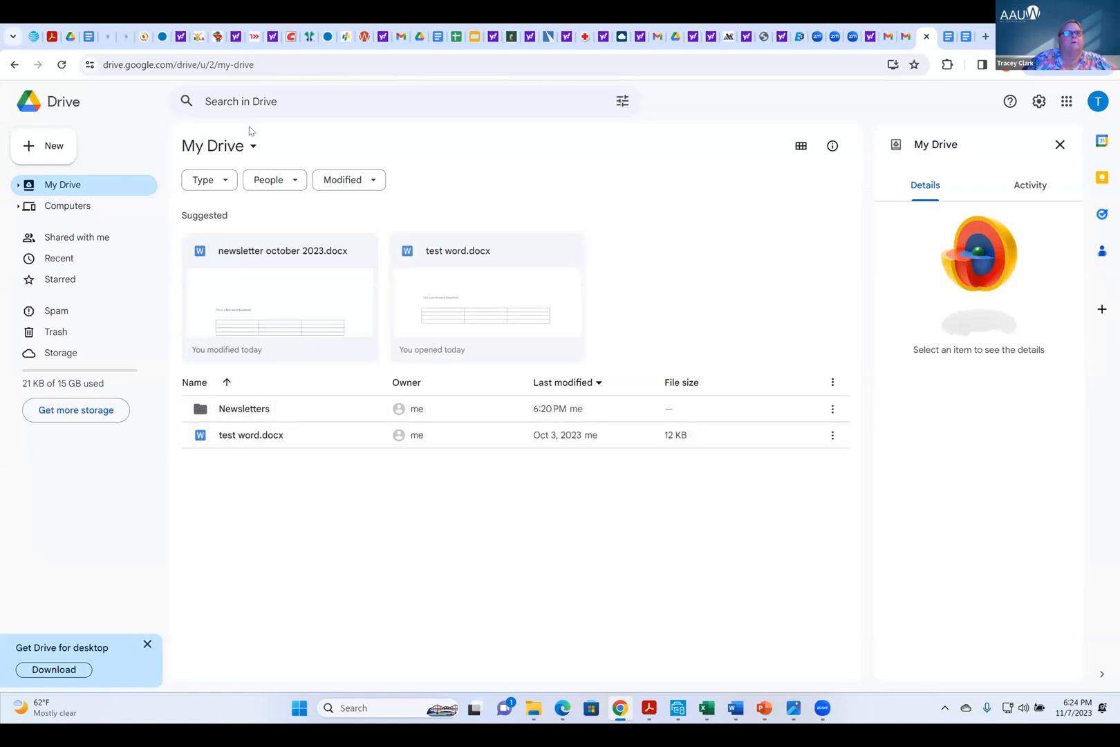
Open the Newsletters folder, move newsletter october 2023.docx back out to My Drive and go to My Drive
click(255, 148)
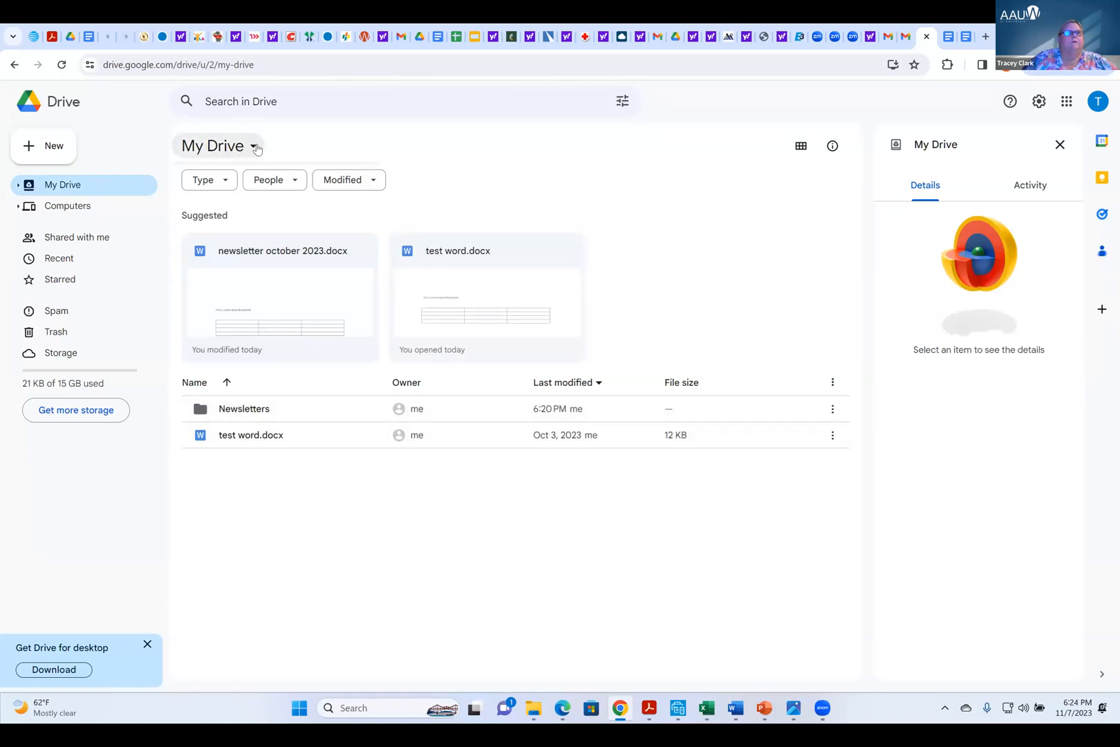
click(230, 147)
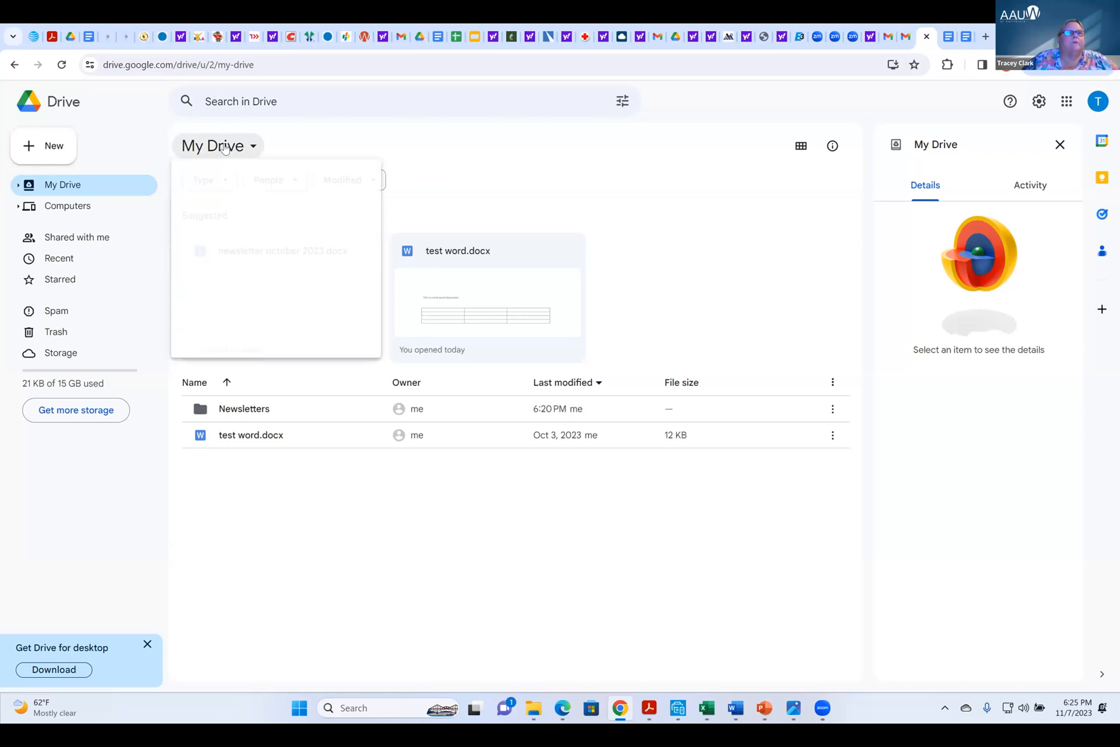
click(249, 412)
double_click(249, 412)
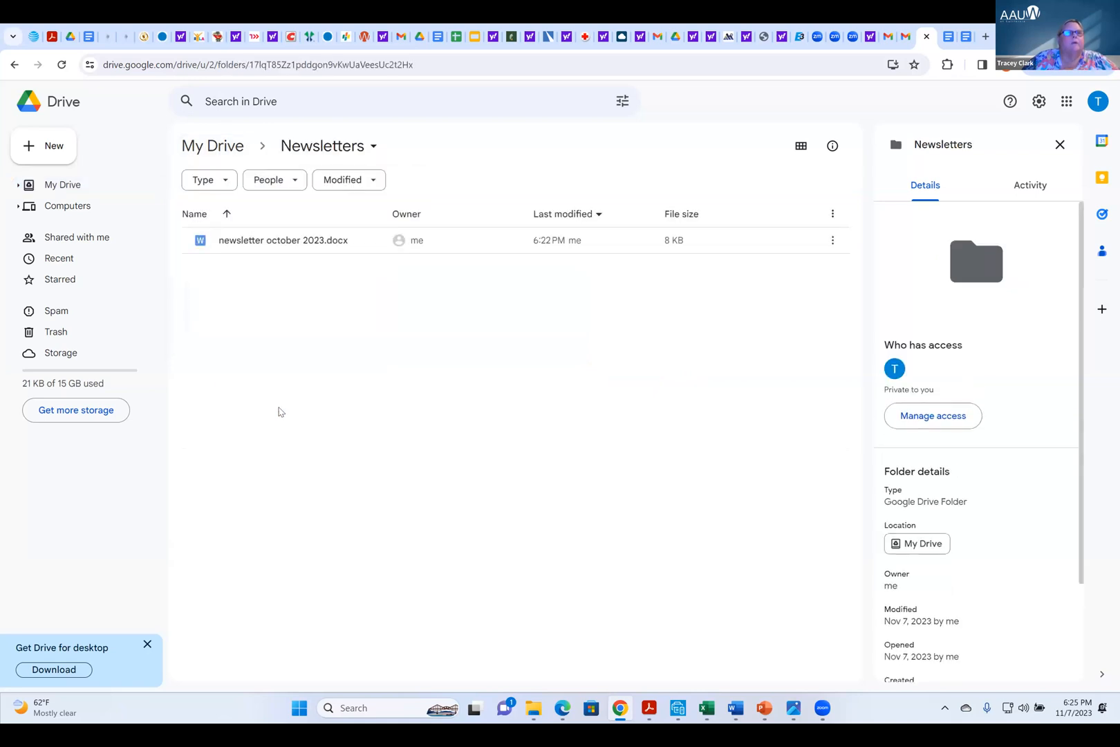
drag(265, 243, 225, 143)
click(227, 145)
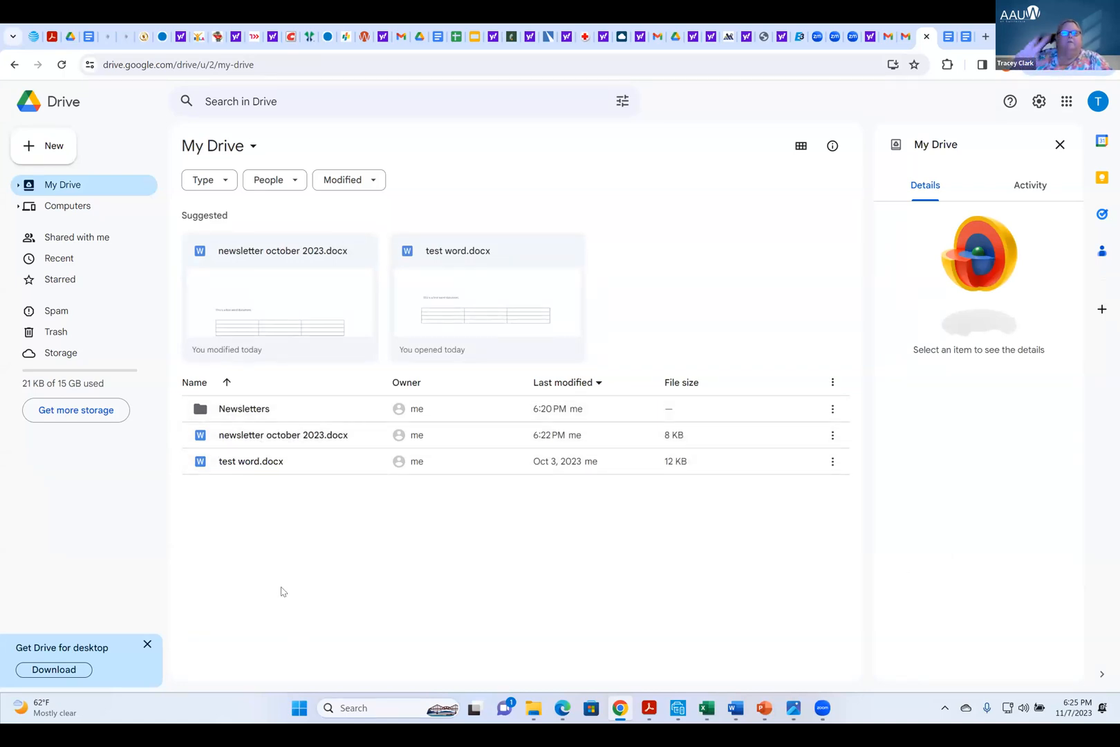
Use the Move command to put newsletter october 2023.docx into Newsletters, check inside the folder and return to My Drive
right_click(283, 437)
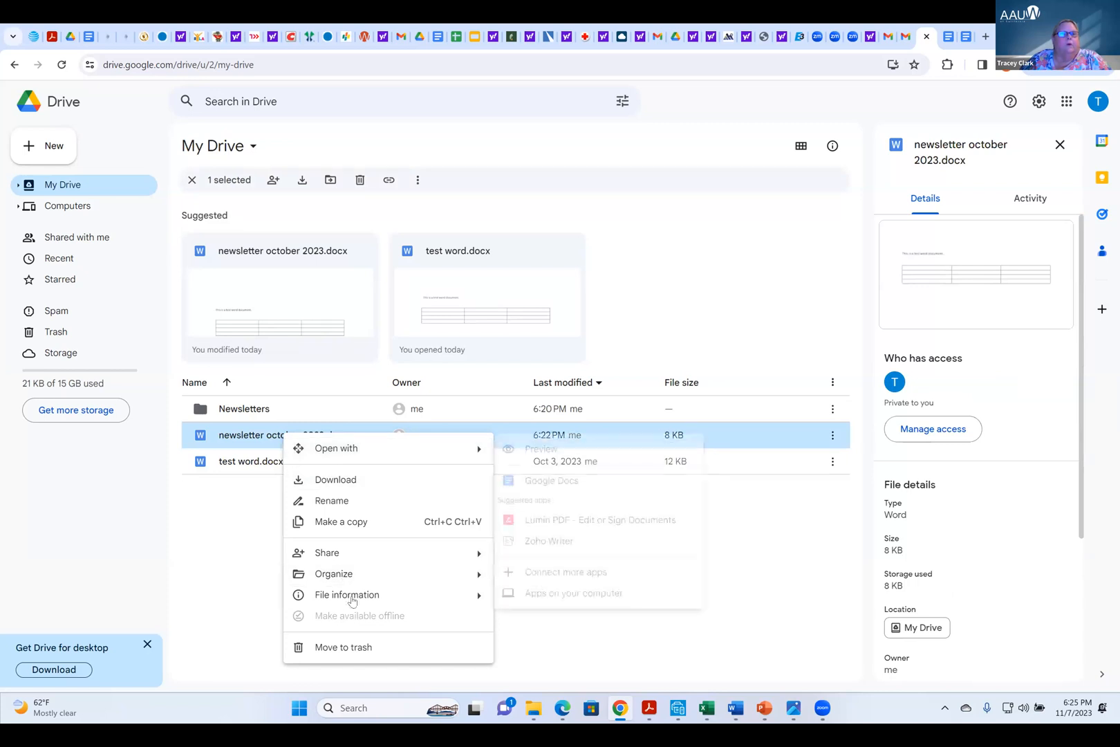
mouse_move(350, 578)
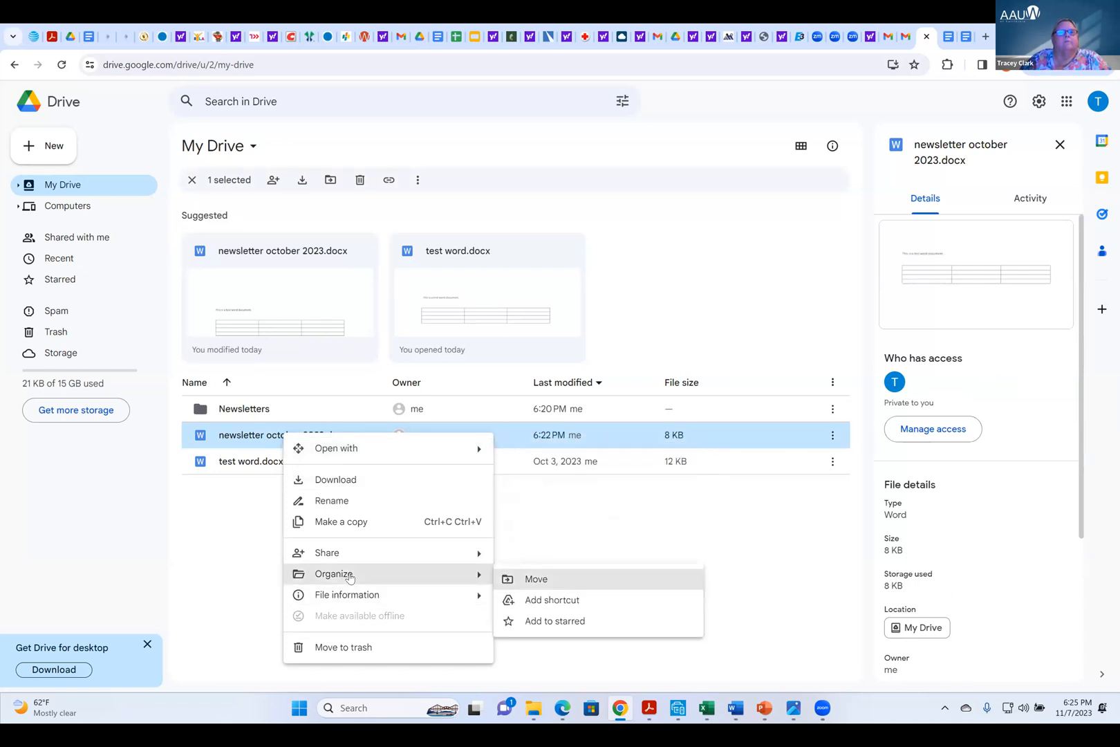
click(550, 582)
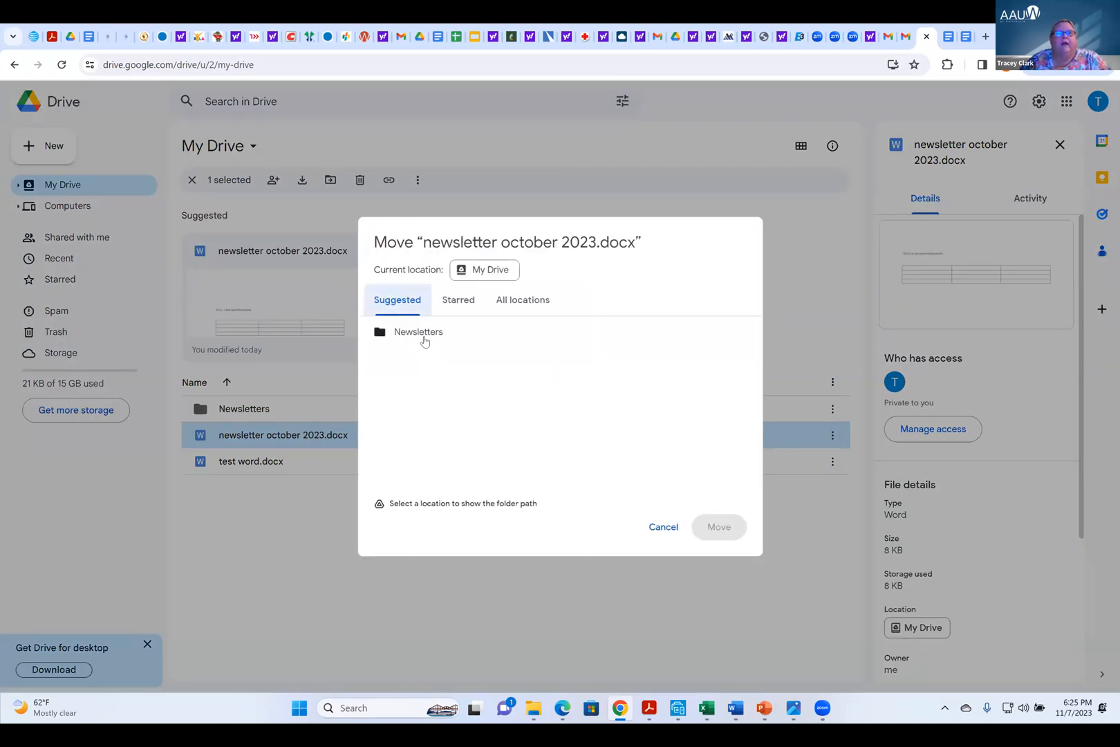
mouse_move(424, 341)
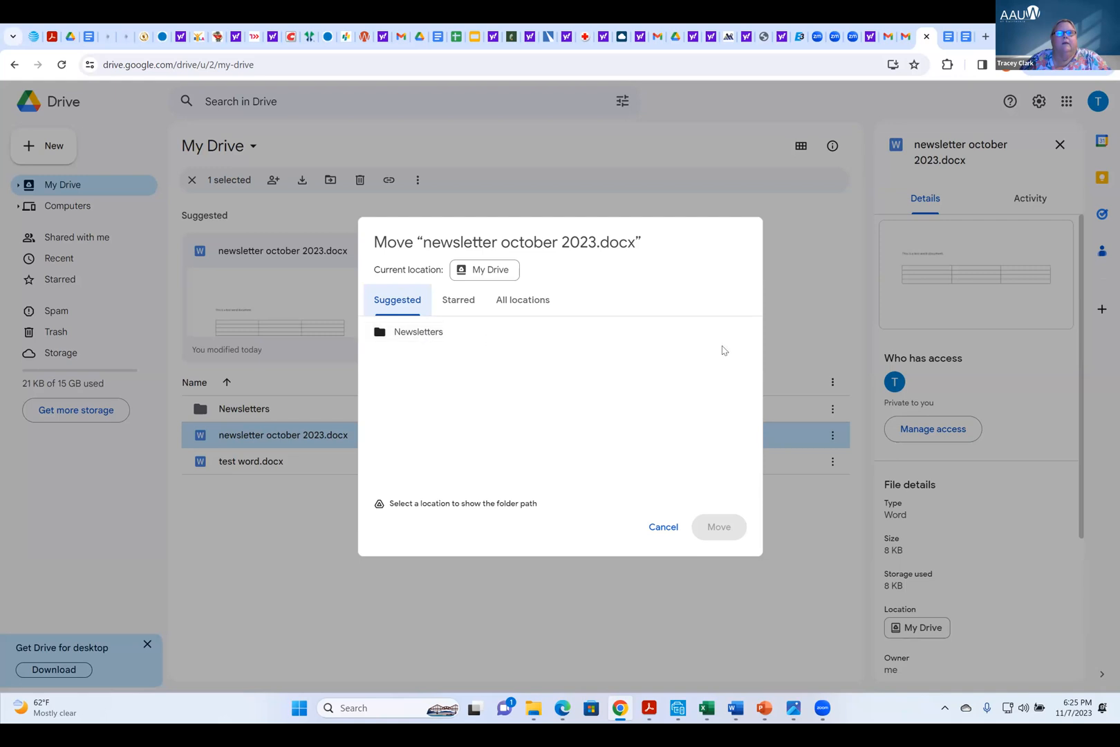
click(525, 337)
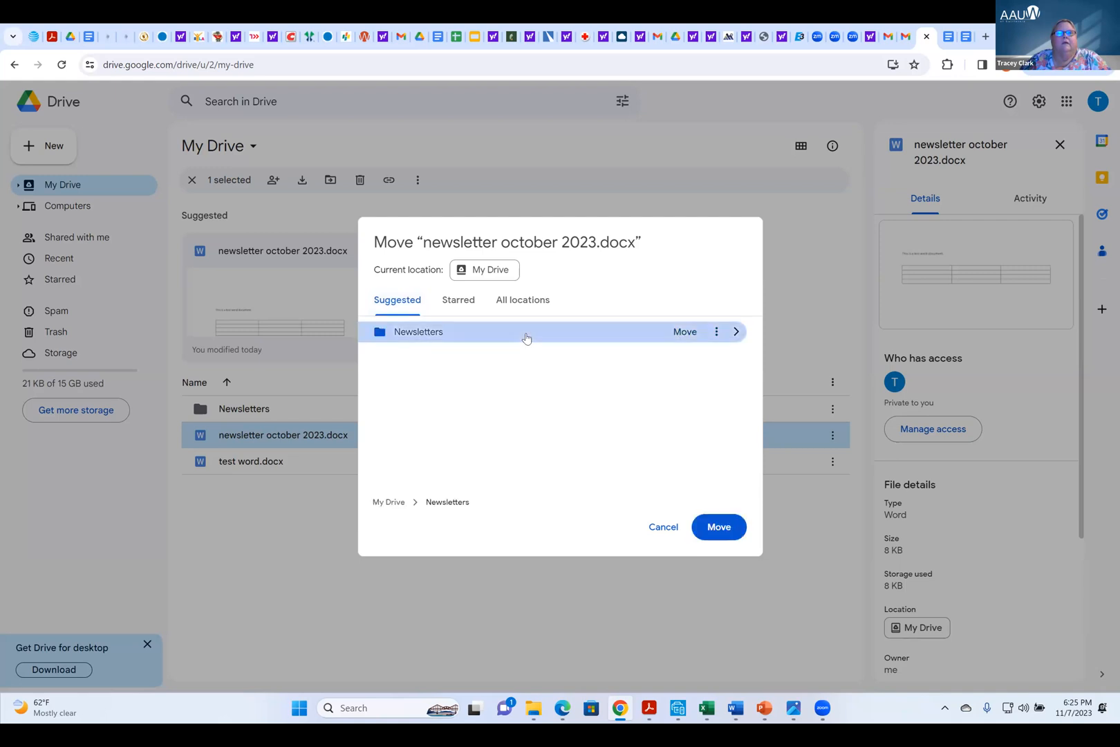
click(685, 335)
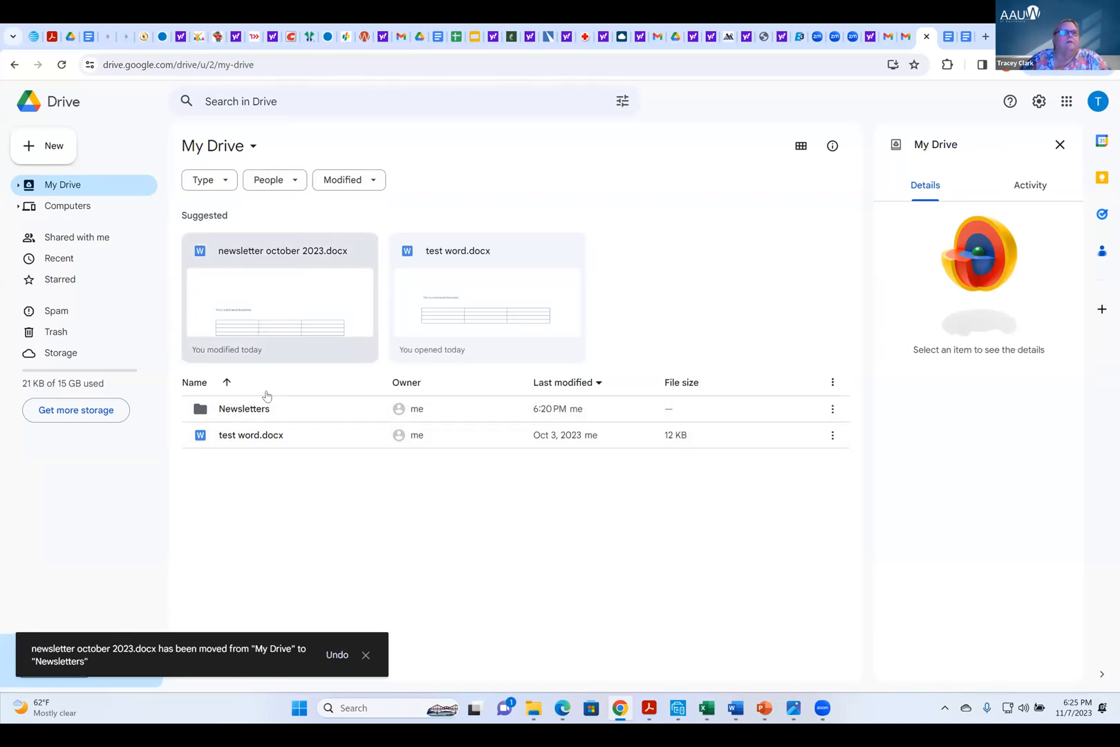
double_click(283, 408)
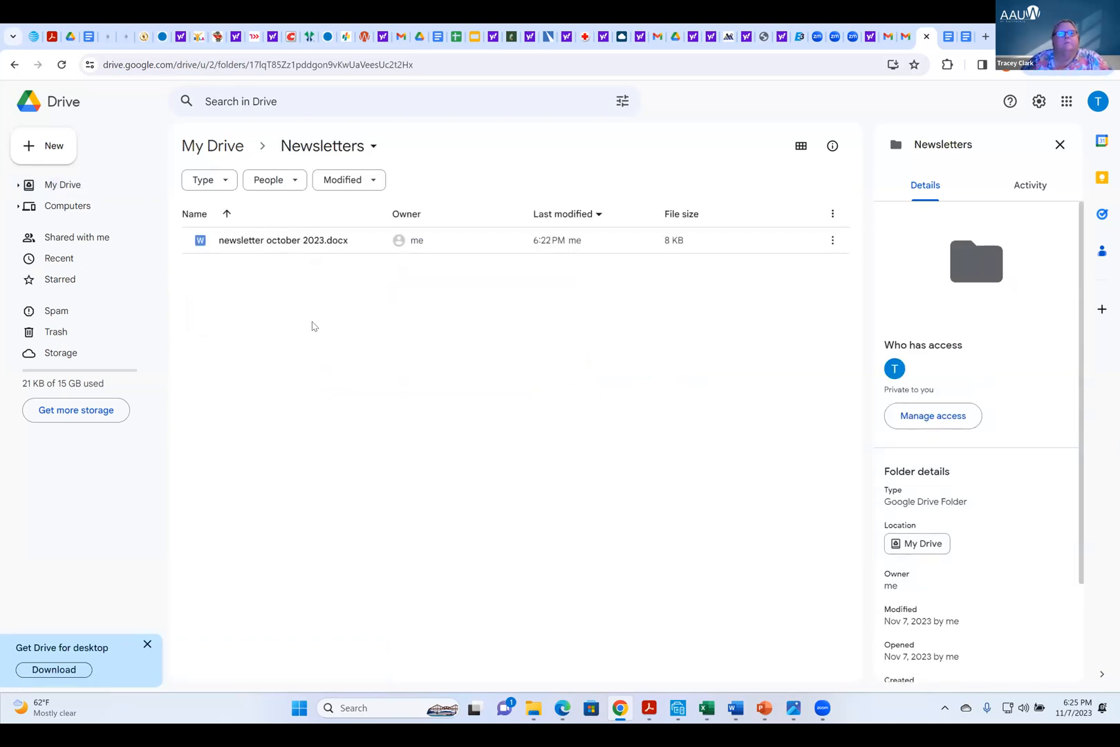
click(226, 153)
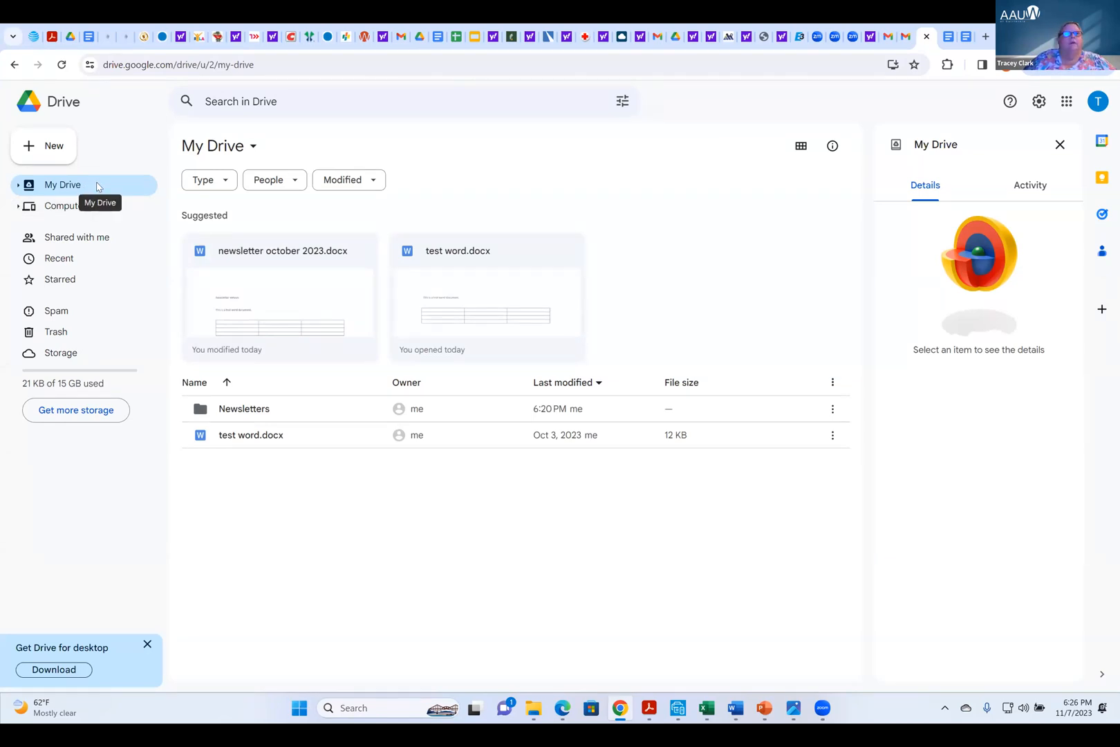
Upload test.xls from the Downloads folder directly into the Newsletters folder
double_click(253, 410)
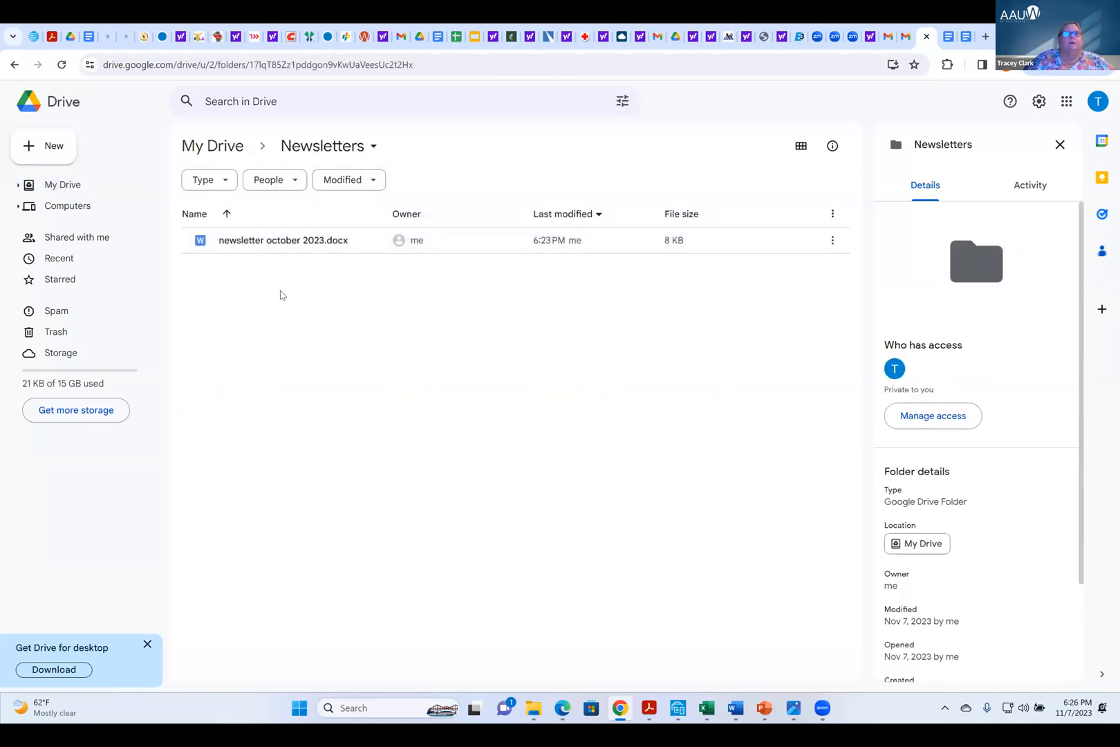
click(54, 147)
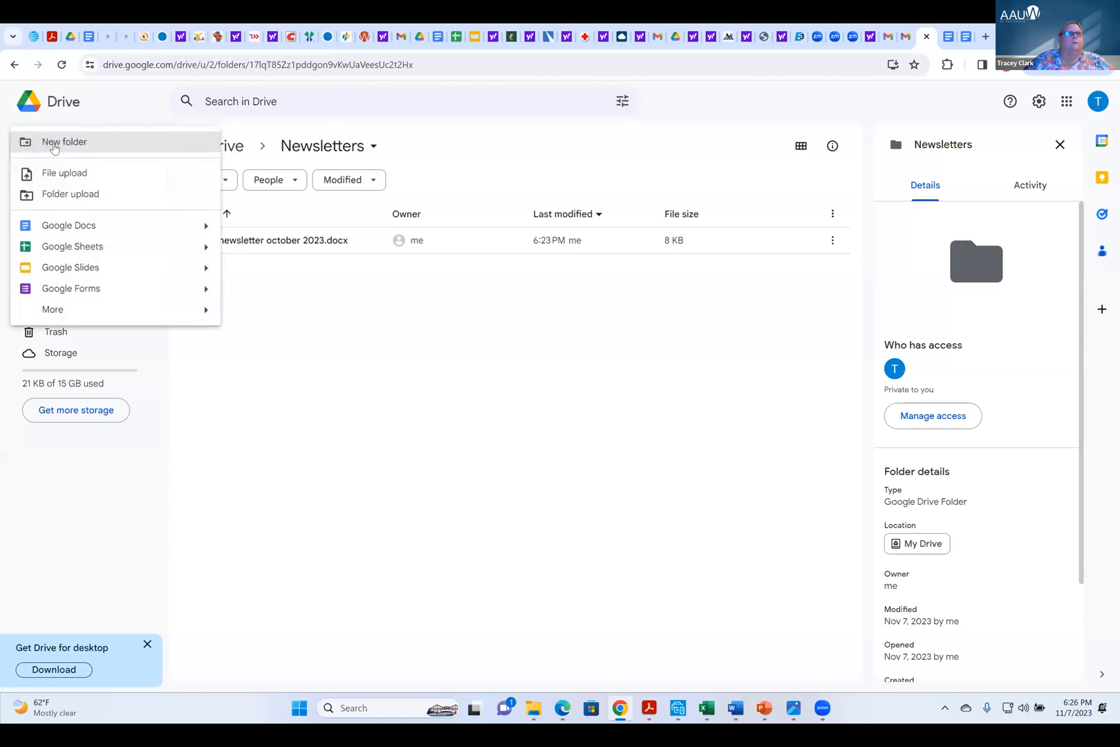
click(347, 378)
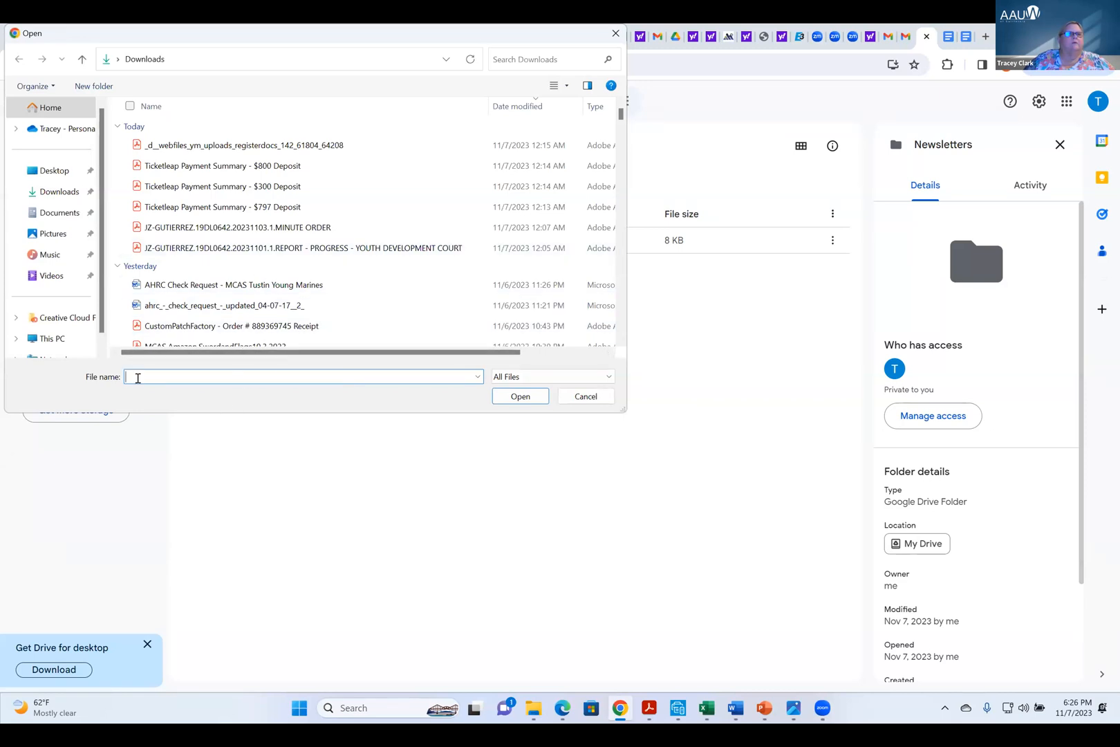
text(test)
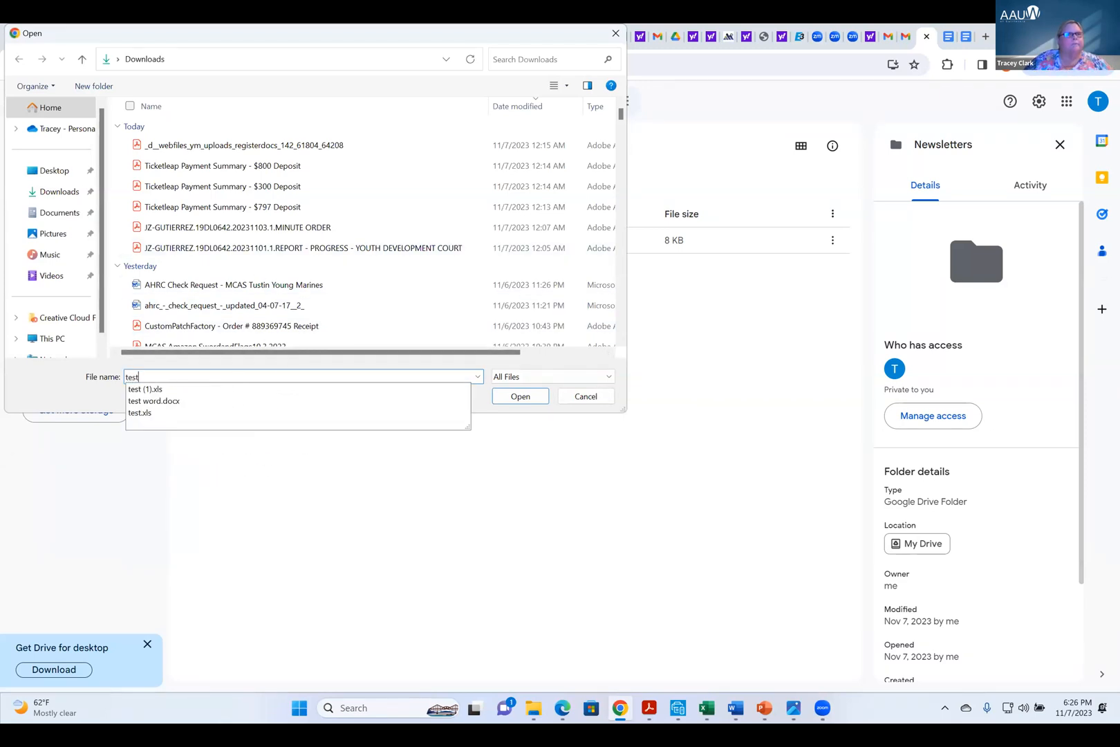
click(149, 414)
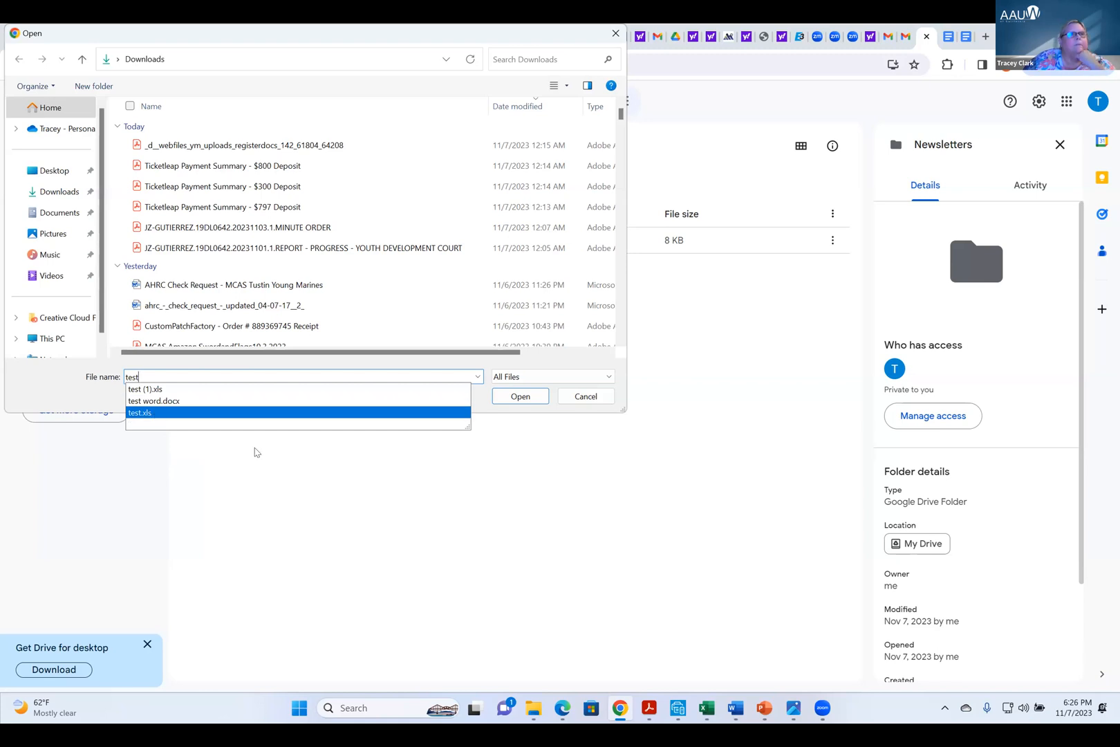
click(520, 396)
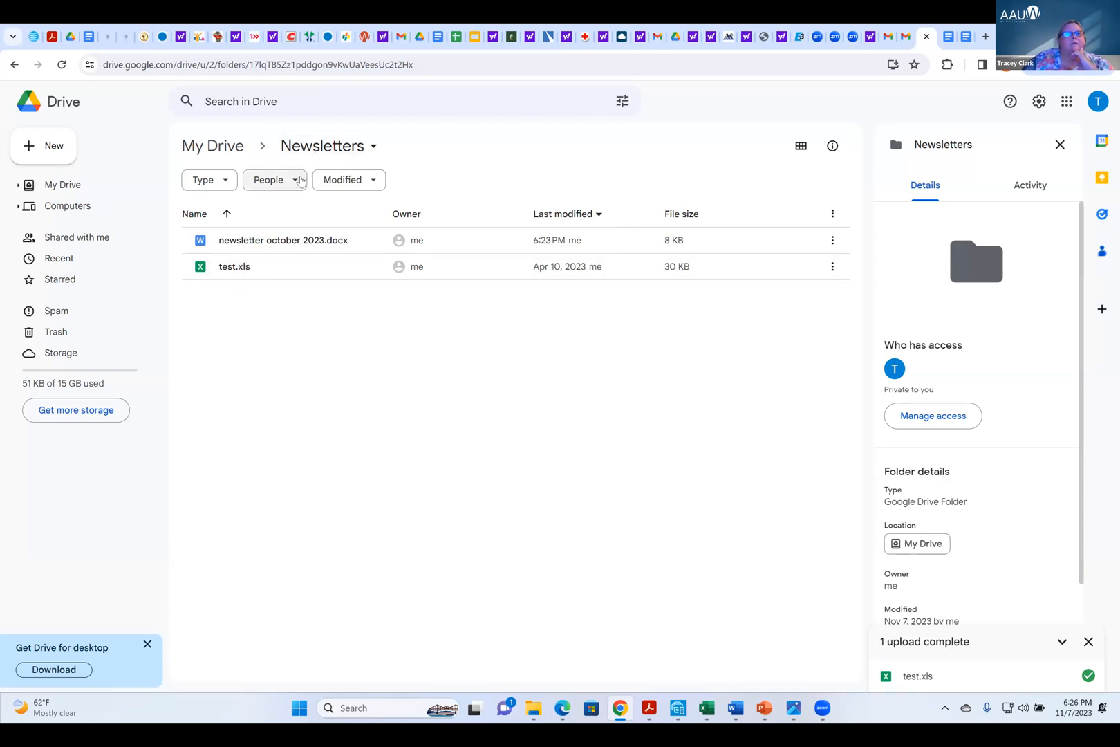
Move test.xls out of the Newsletters folder to My Drive, check both locations and return to My Drive
drag(245, 269, 211, 146)
click(213, 147)
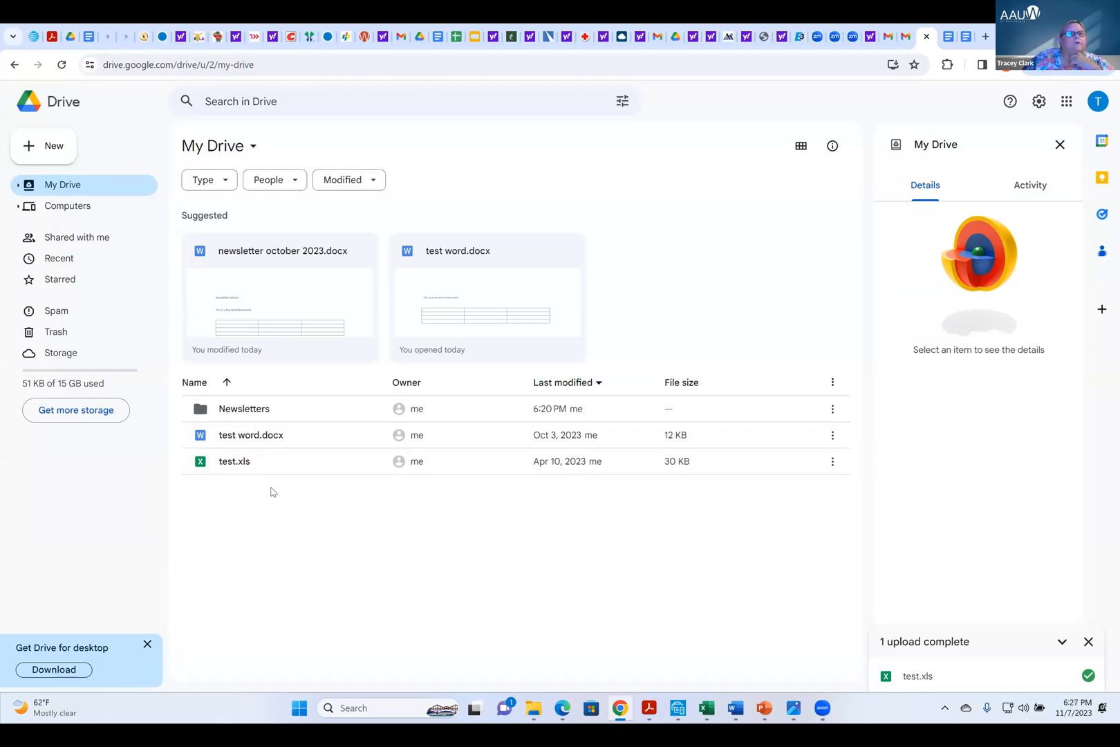
double_click(253, 408)
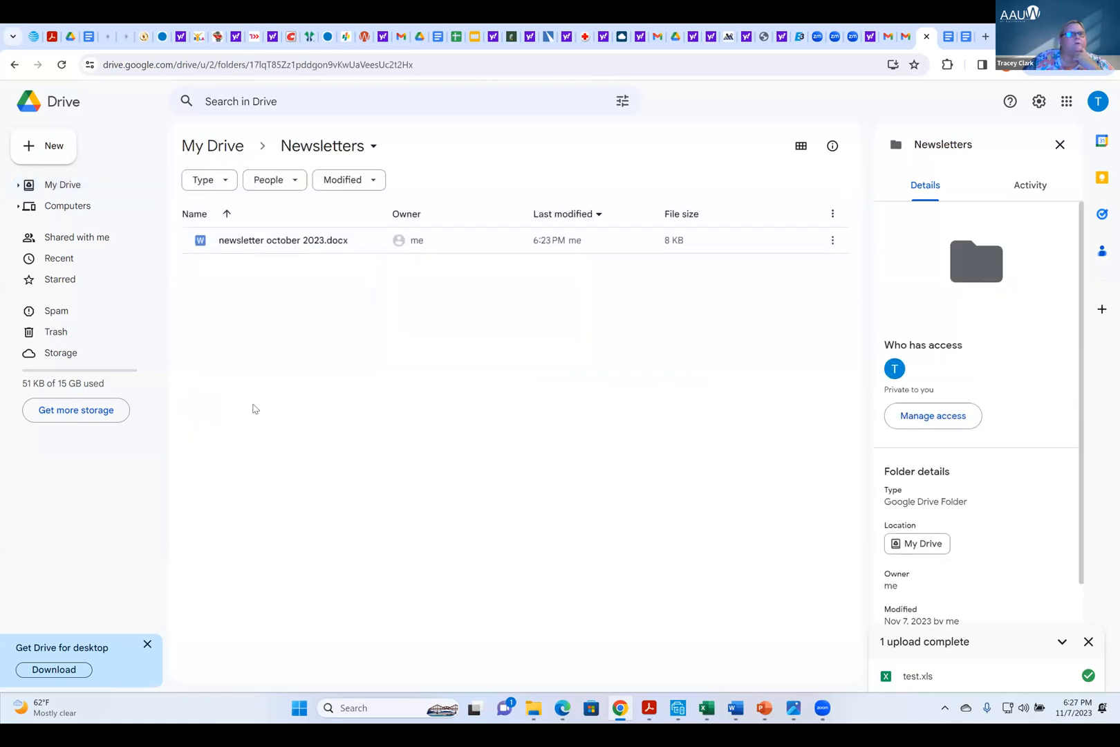
click(230, 147)
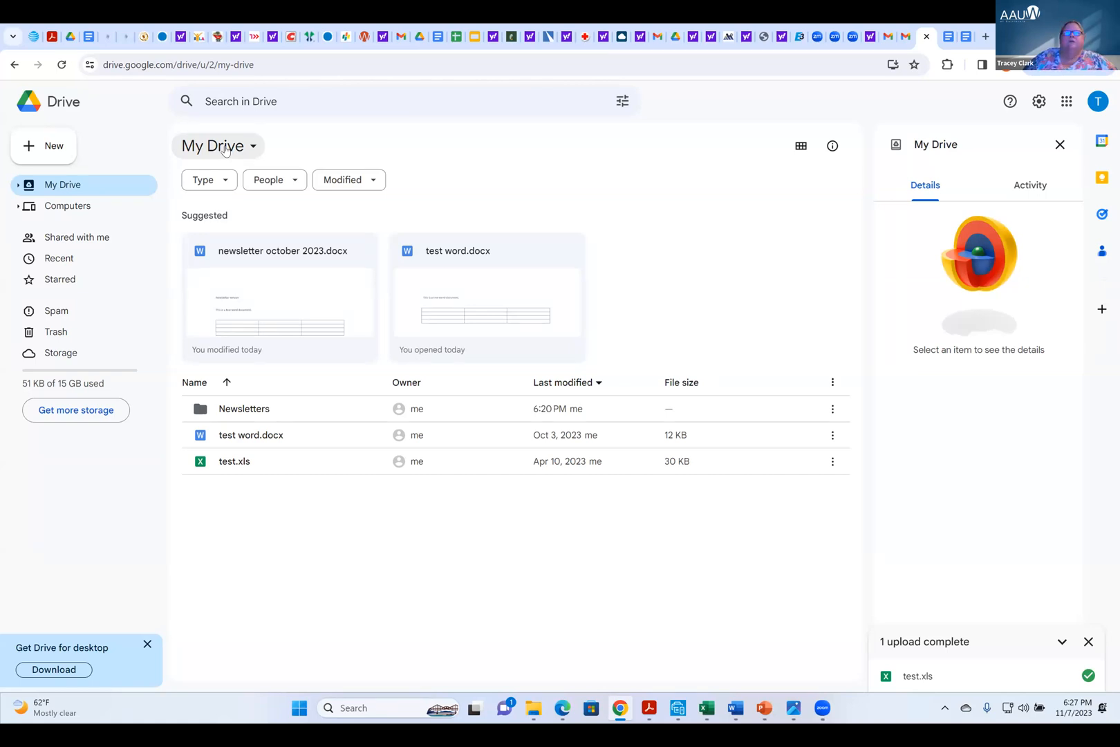
Open the Newsletters folder and create a subfolder named "To be reviewed" in it
click(242, 409)
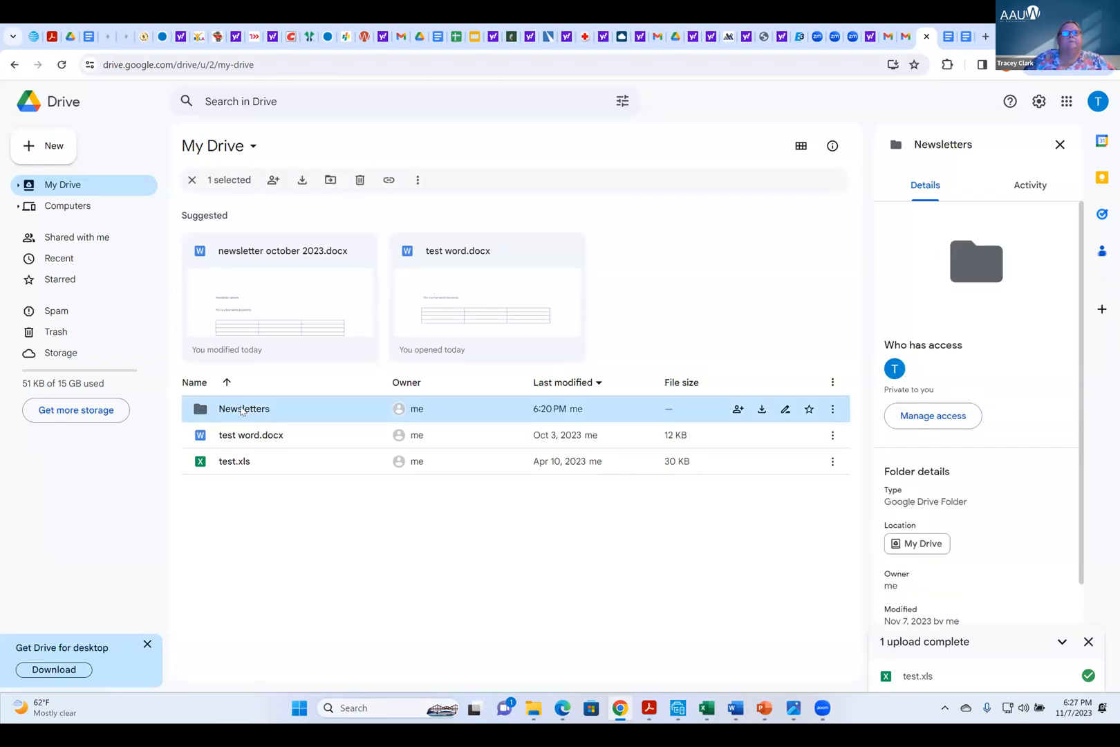
double_click(242, 409)
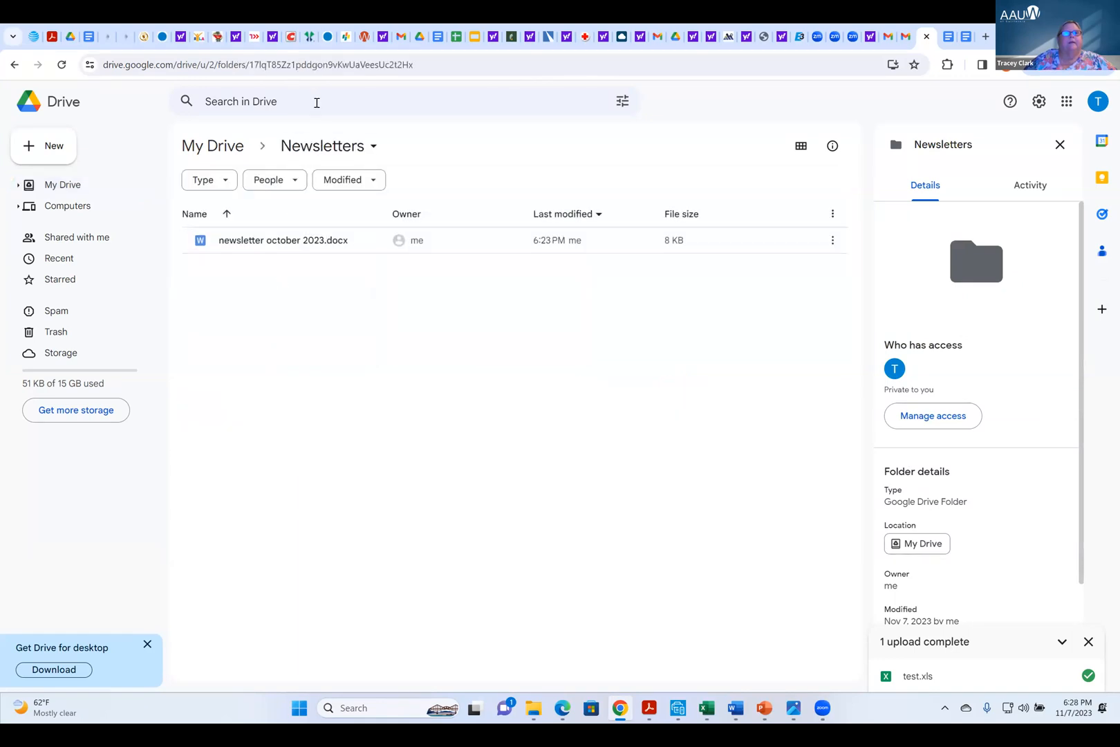
click(346, 147)
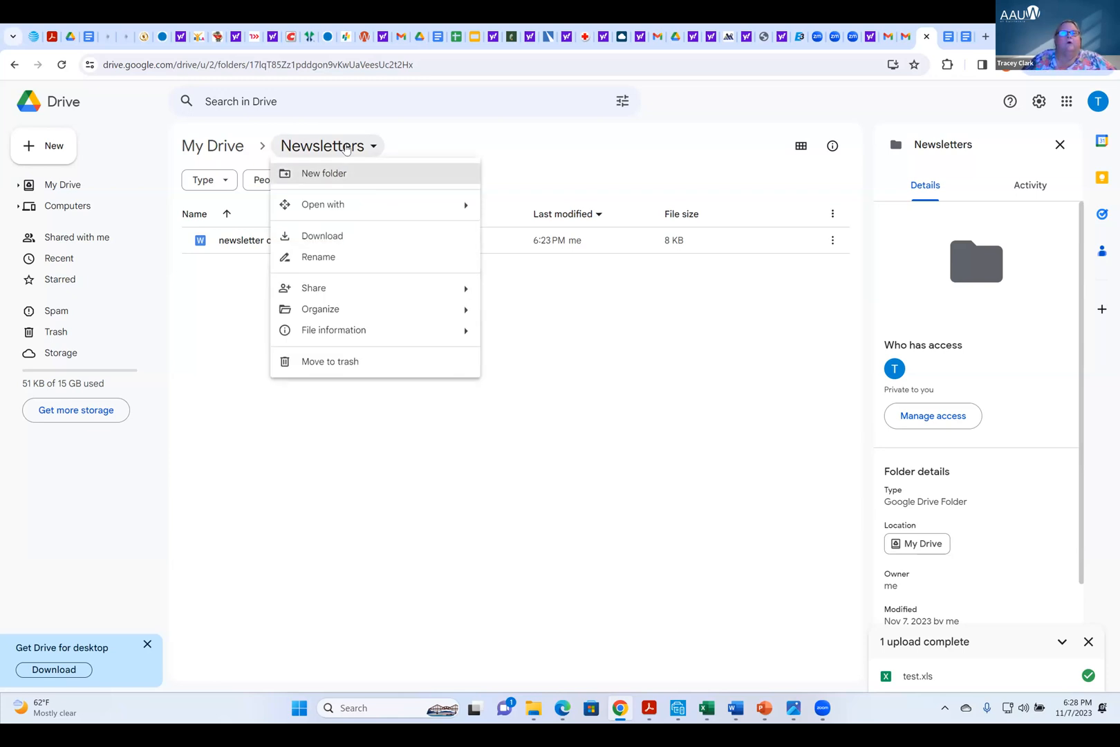
click(325, 442)
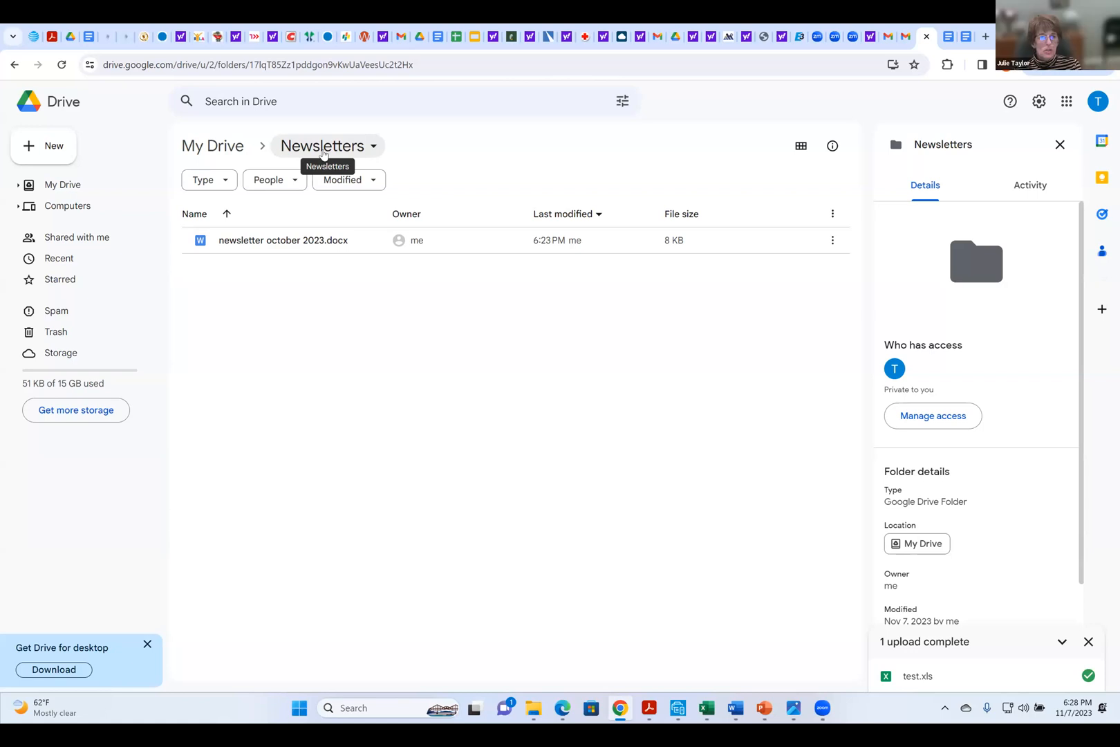
click(323, 153)
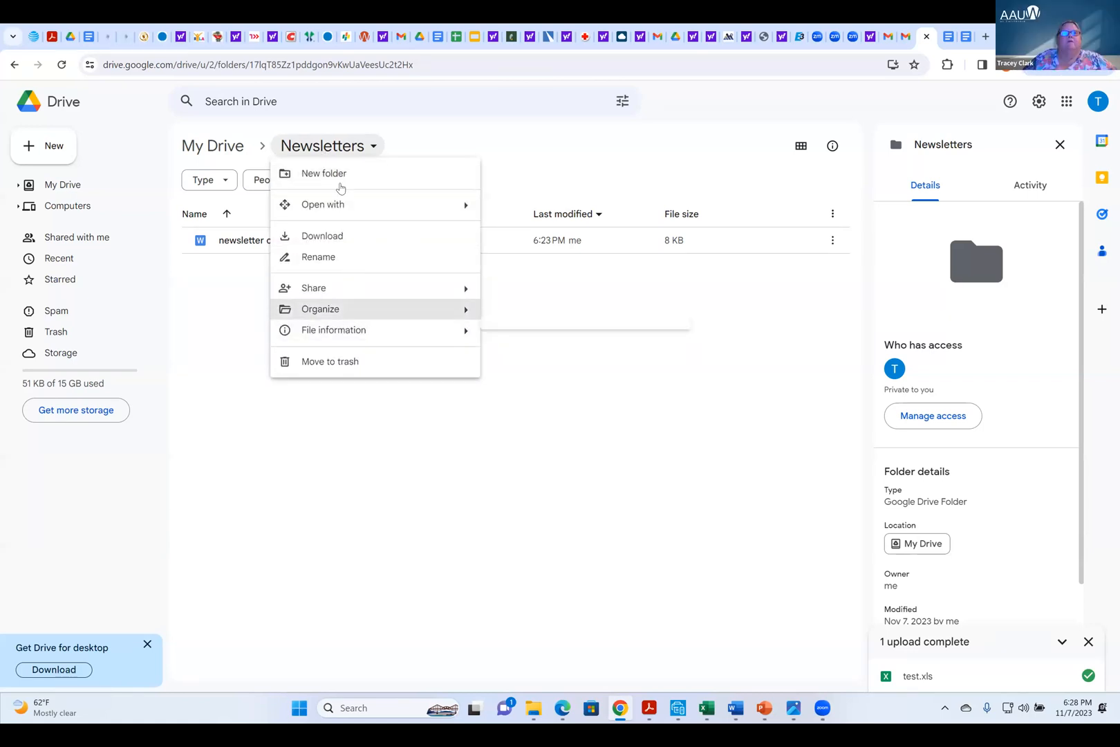
mouse_move(351, 311)
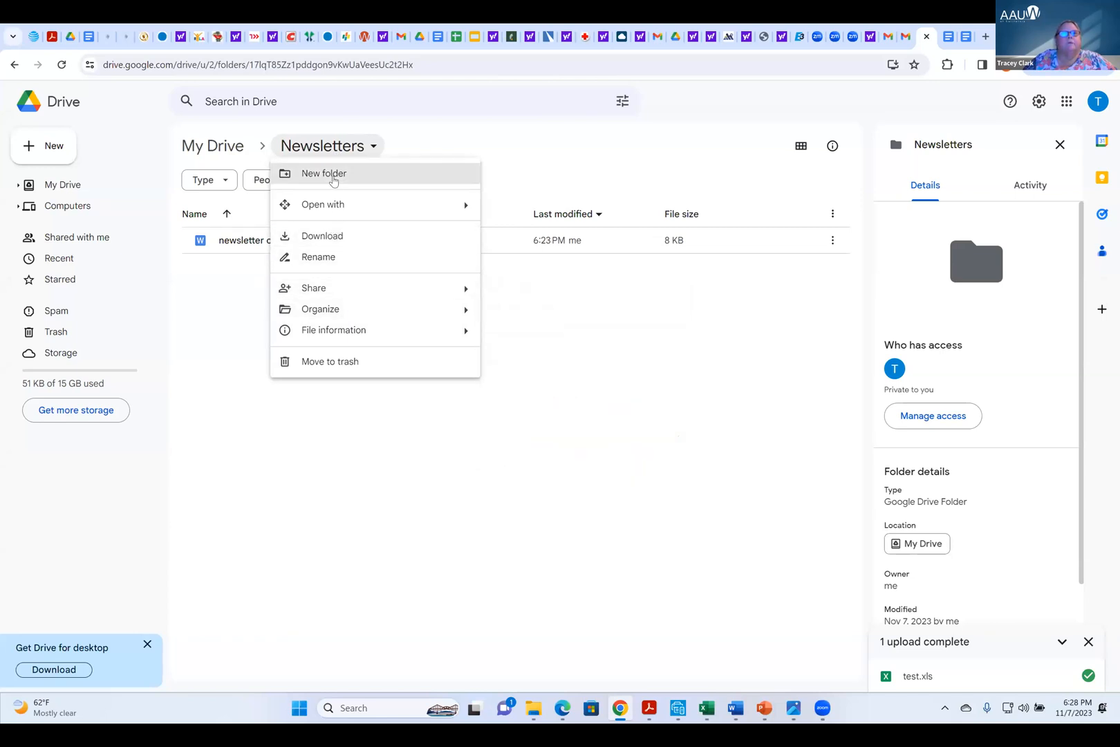
click(335, 174)
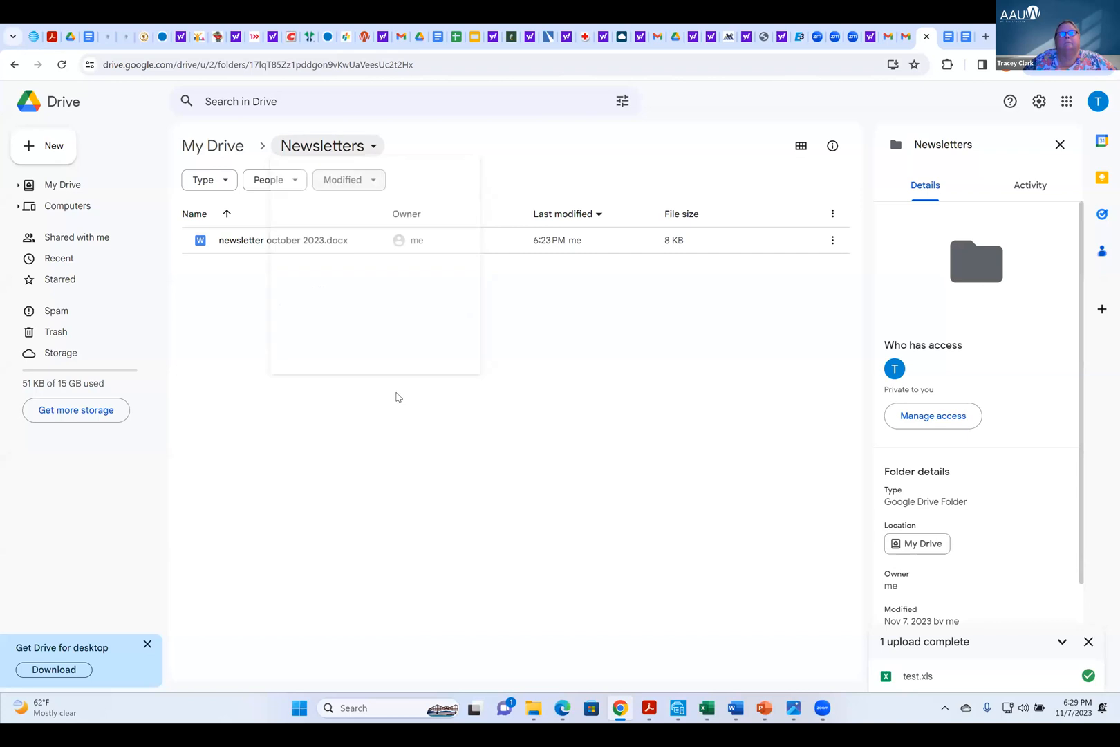
text(T)
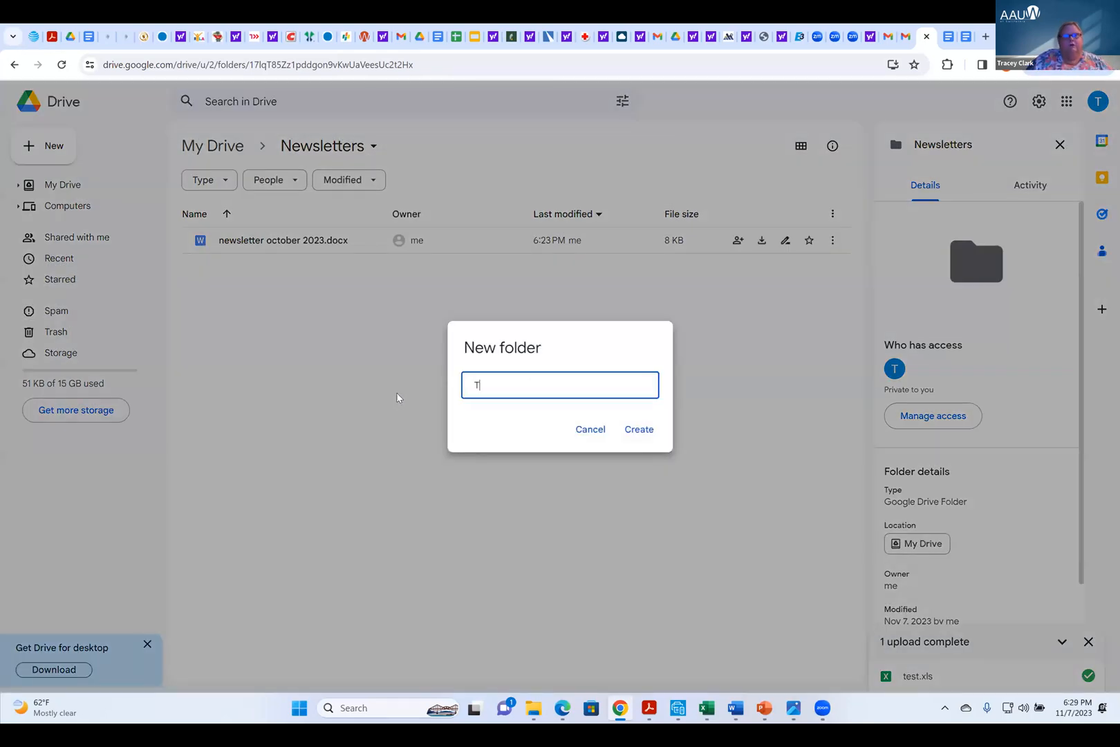
text(o be r)
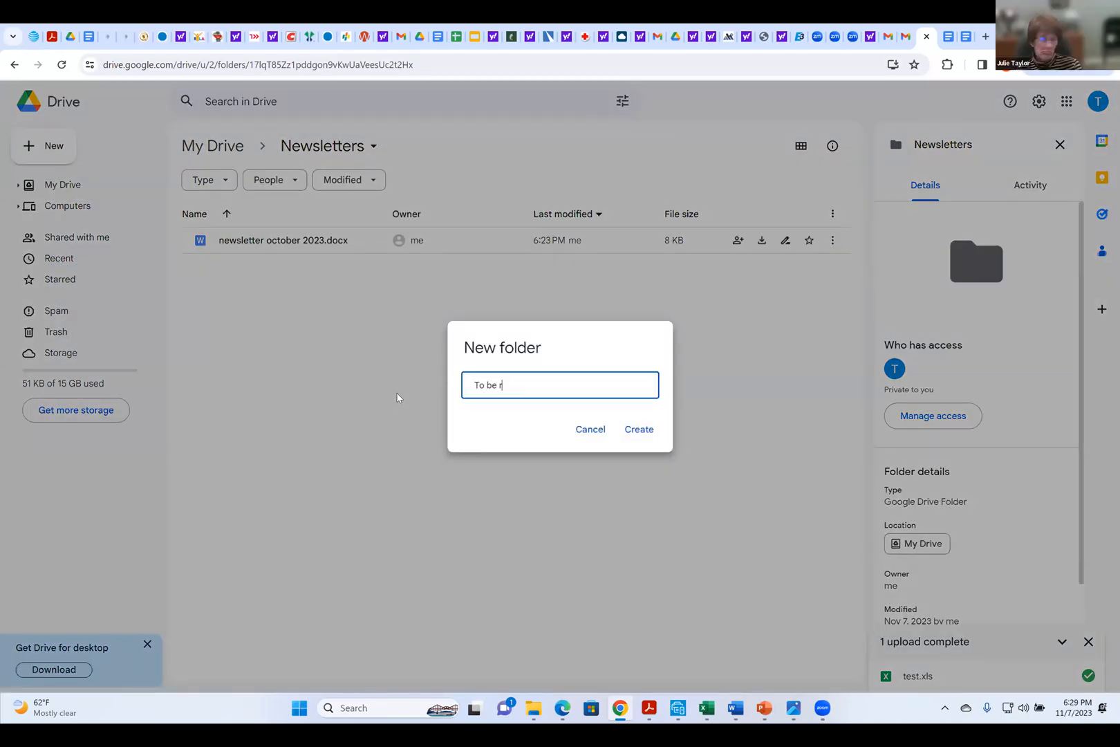
text(eviewed)
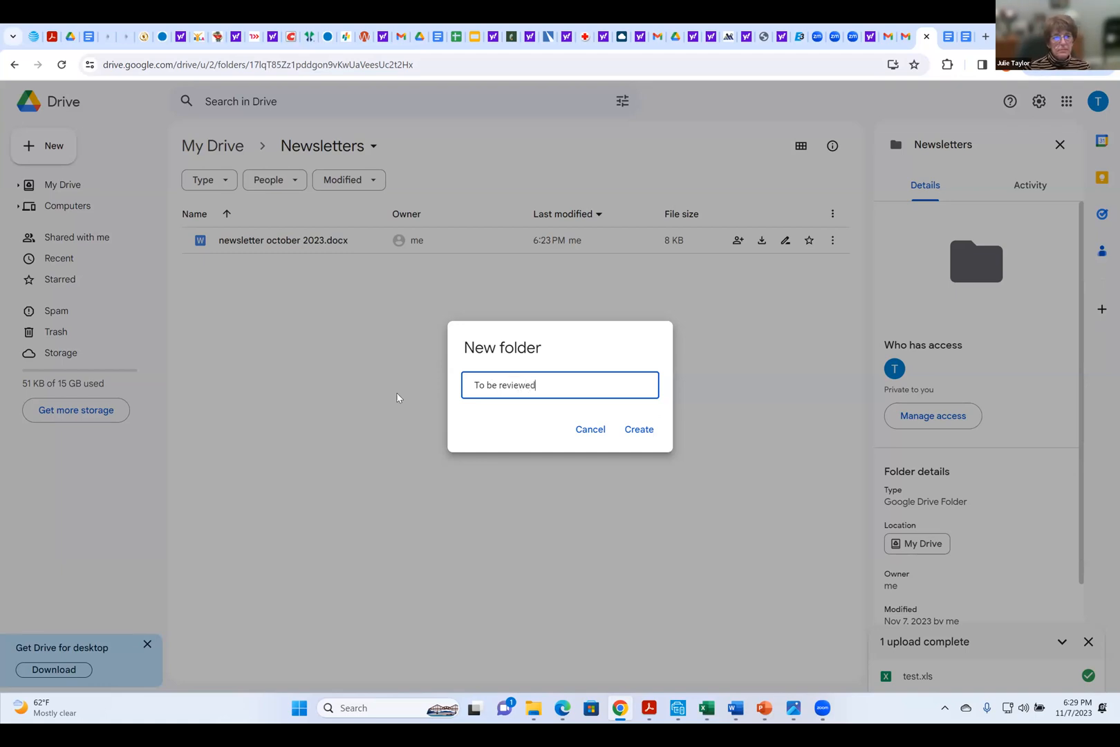
click(629, 430)
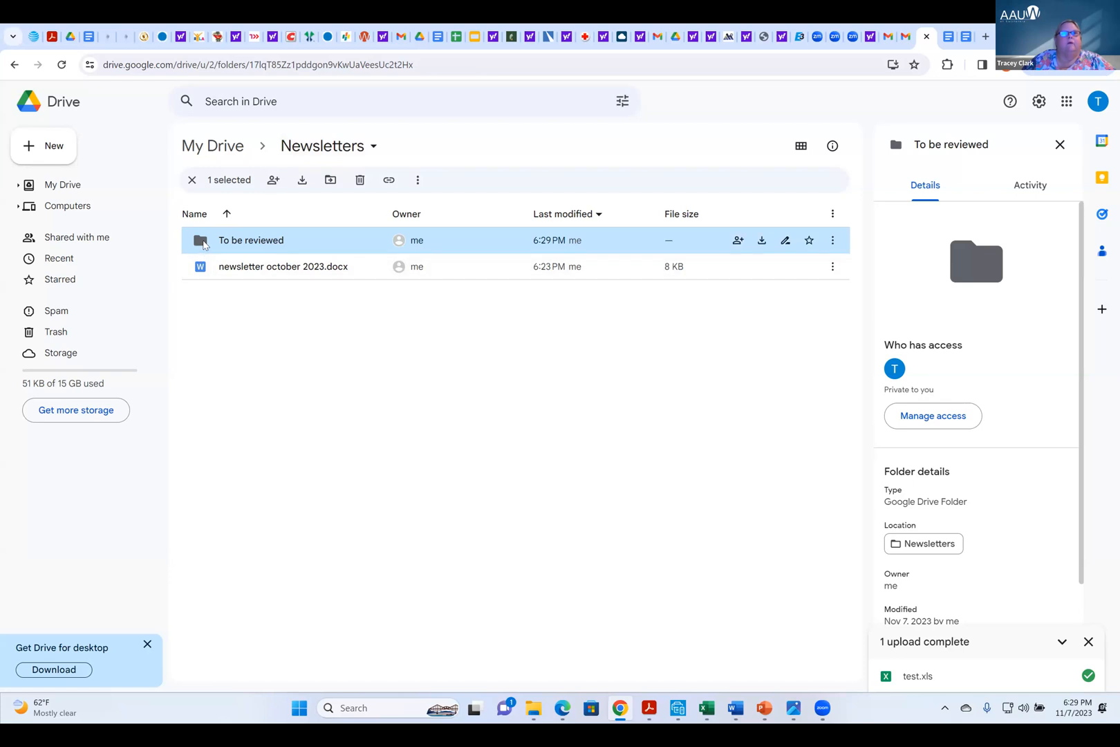
Look inside the To be reviewed folder, then move newsletter october 2023.docx from Newsletters into it and open the folder
double_click(204, 245)
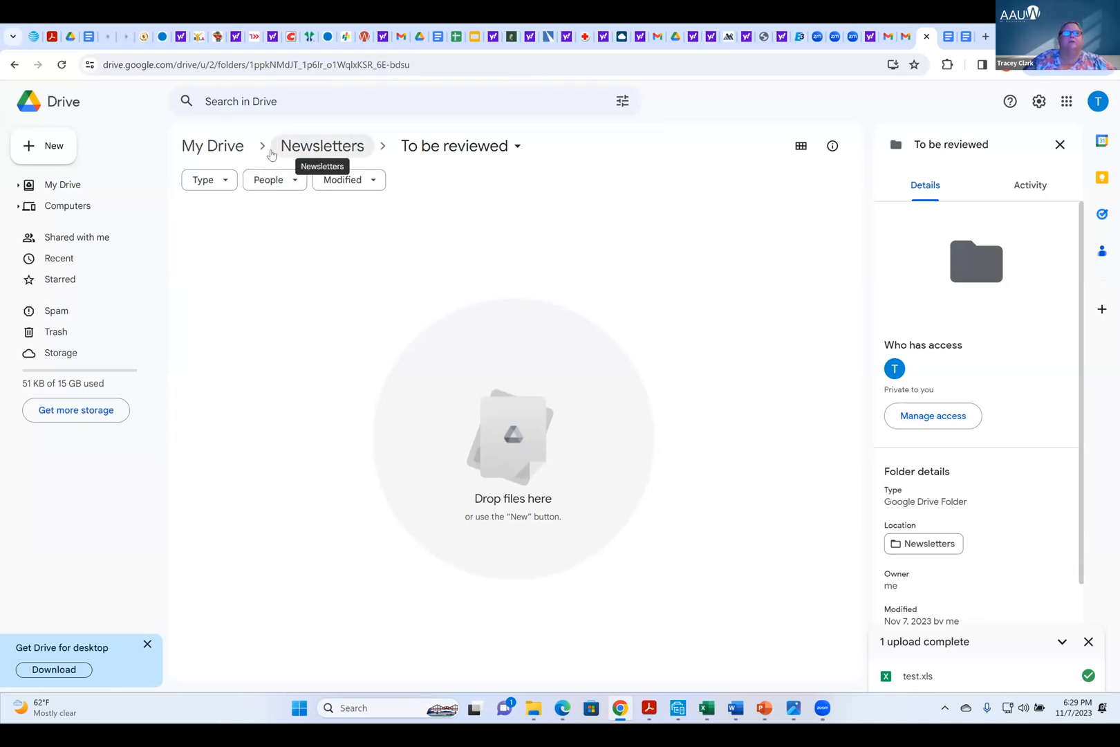
click(322, 148)
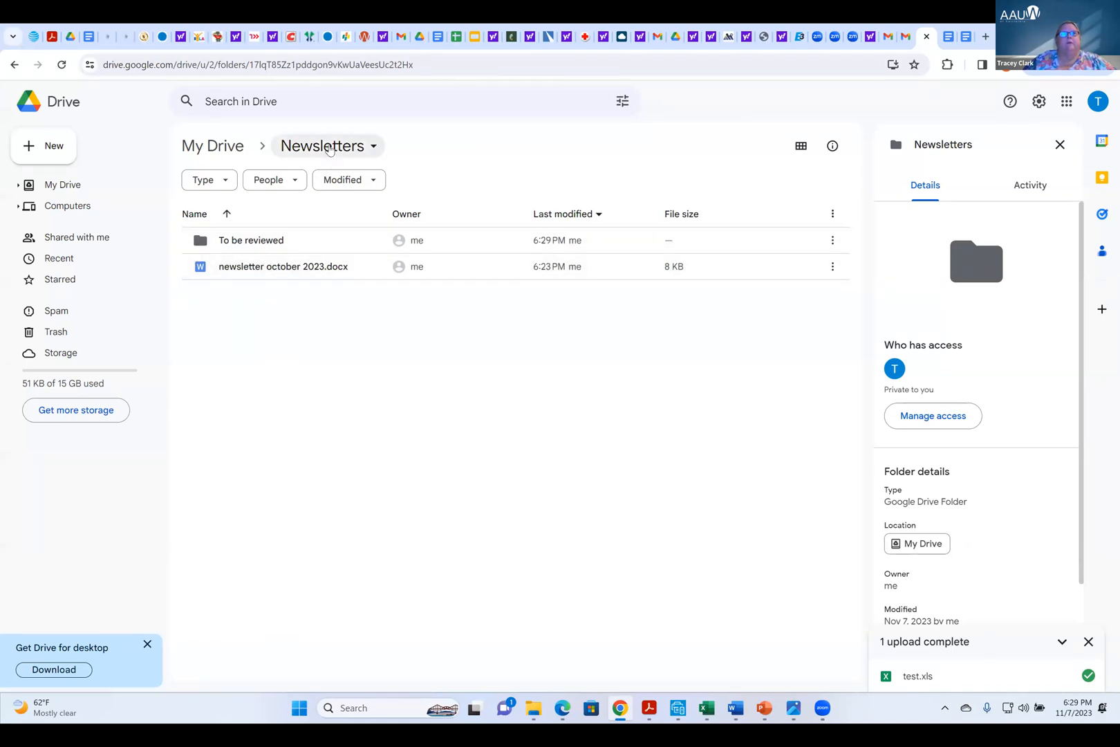
click(283, 270)
drag(283, 269, 243, 241)
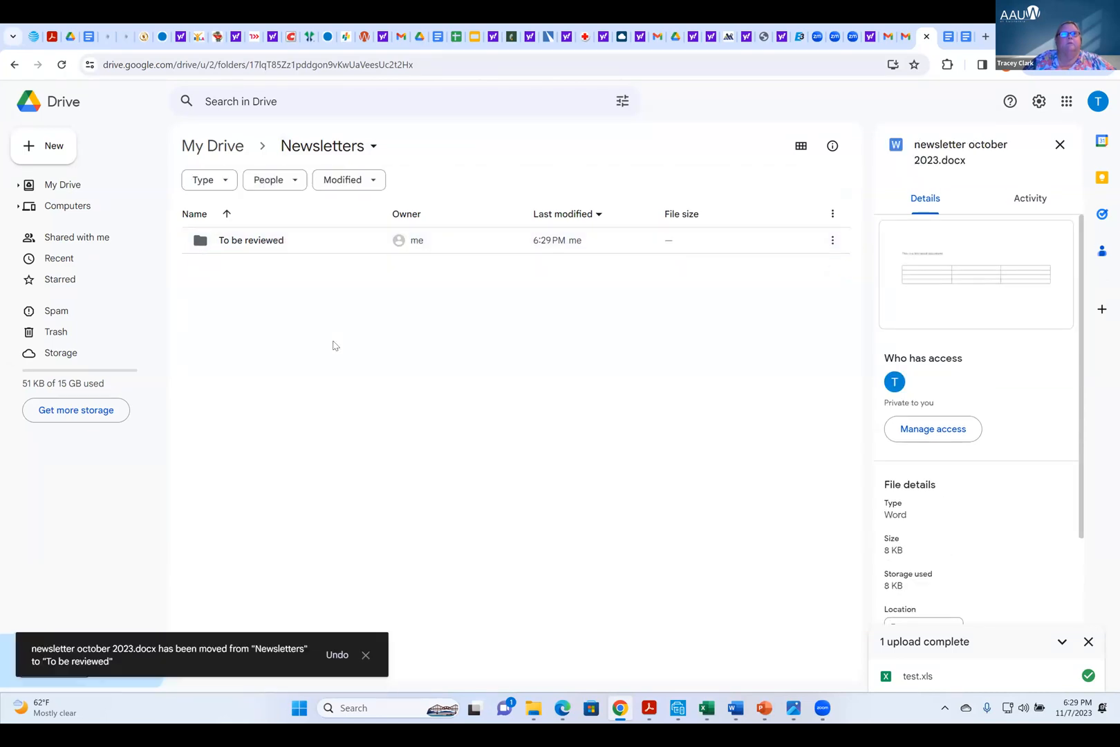
click(271, 245)
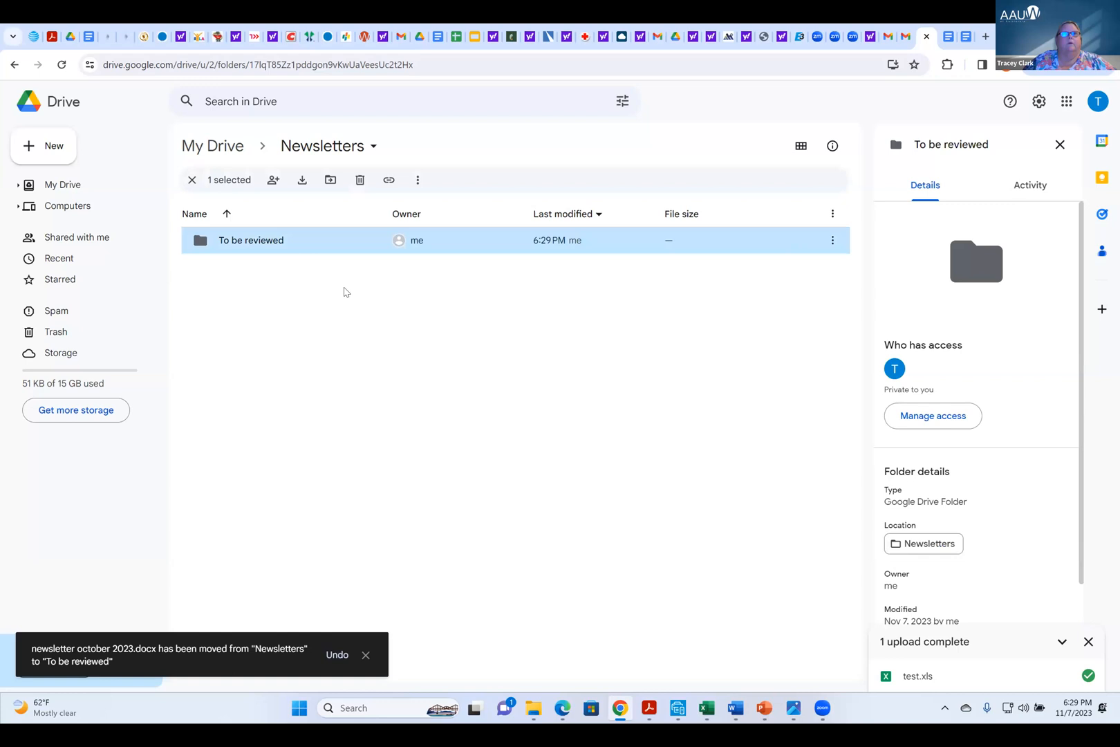
double_click(256, 241)
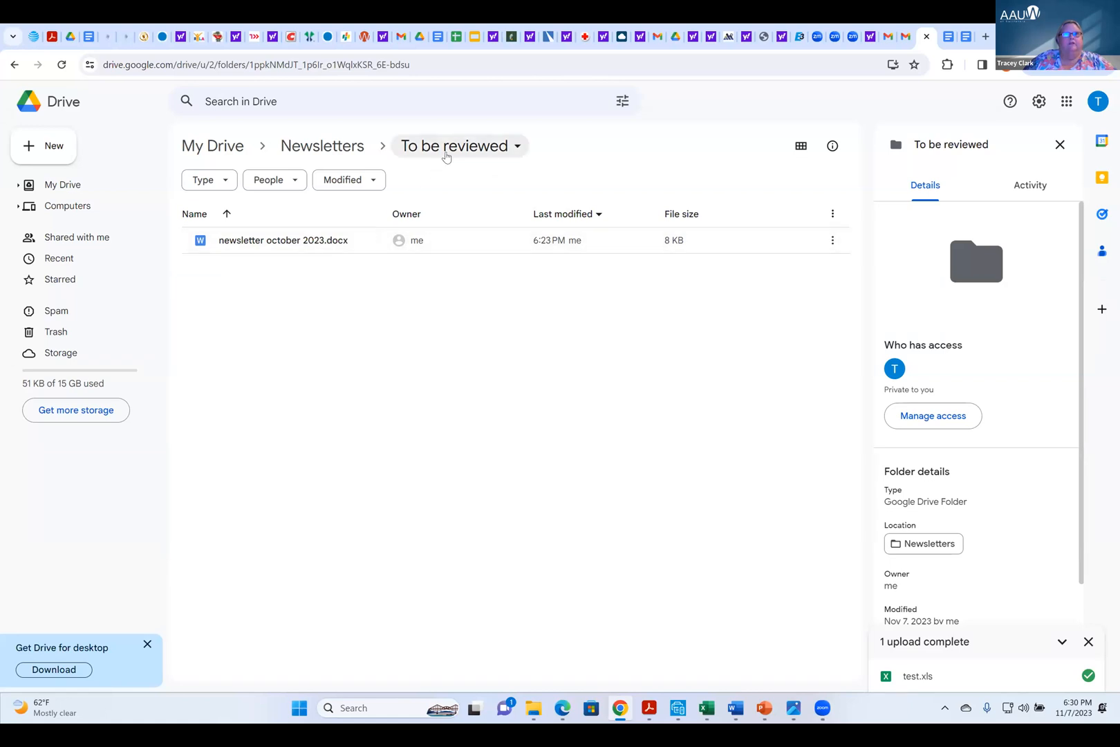
Copy the sharing link of newsletter october 2023.docx in the To be reviewed folder
right_click(310, 245)
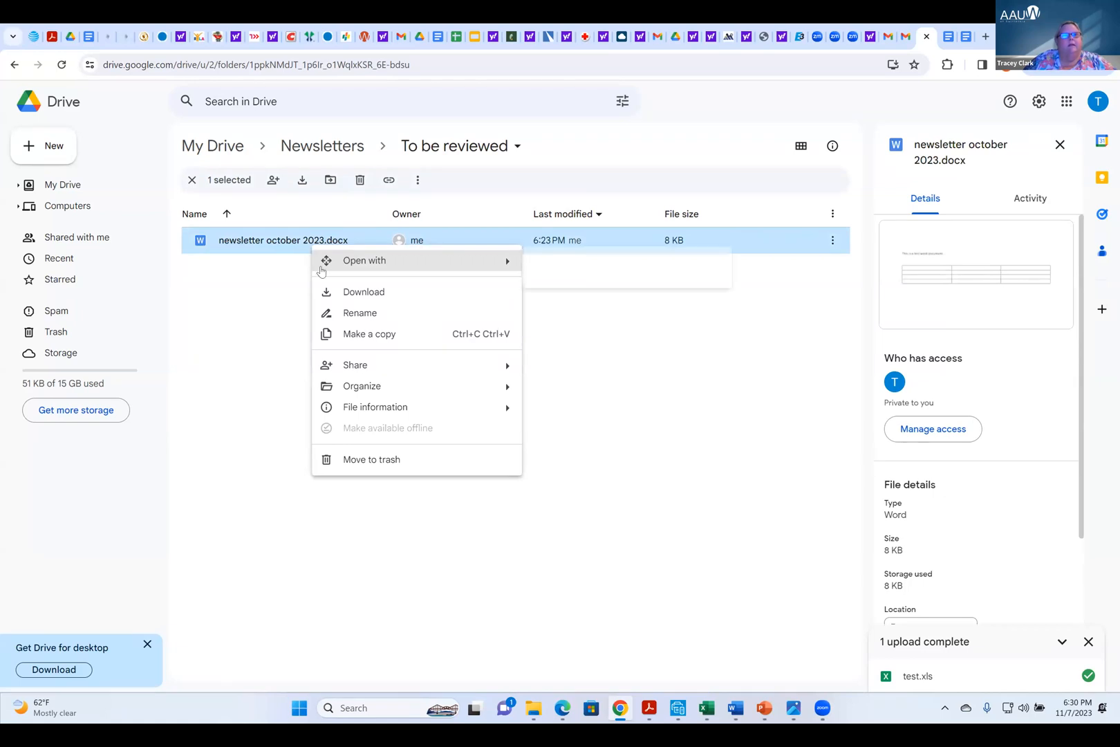
mouse_move(415, 366)
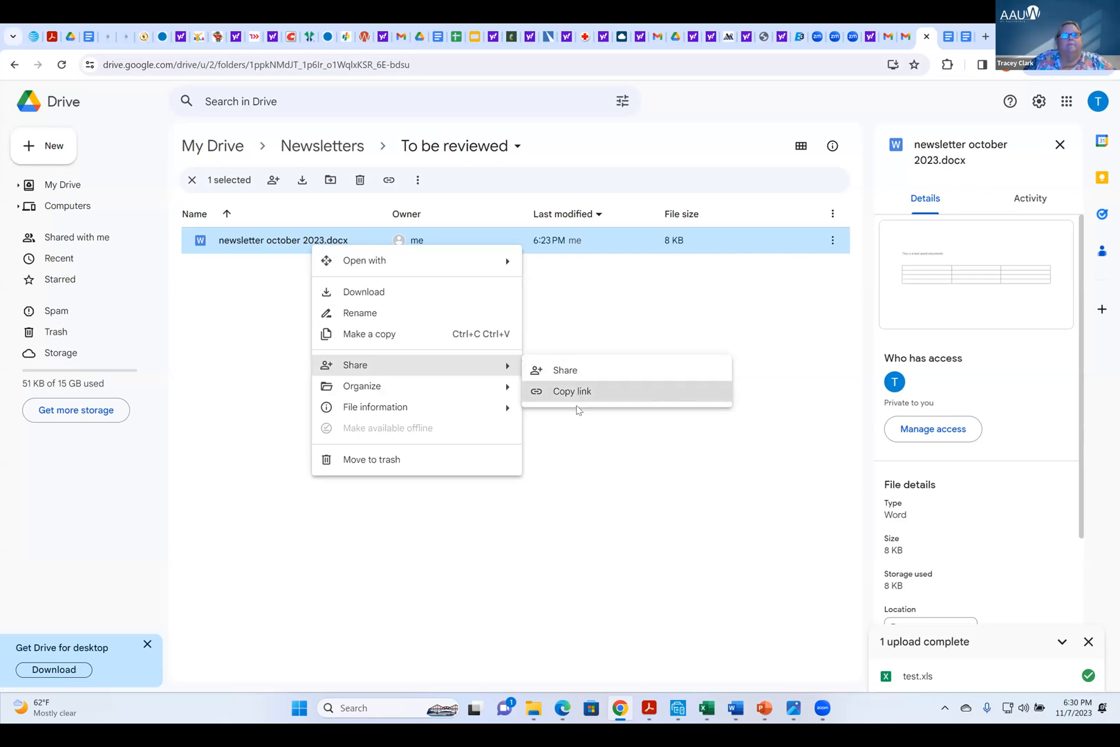
click(576, 398)
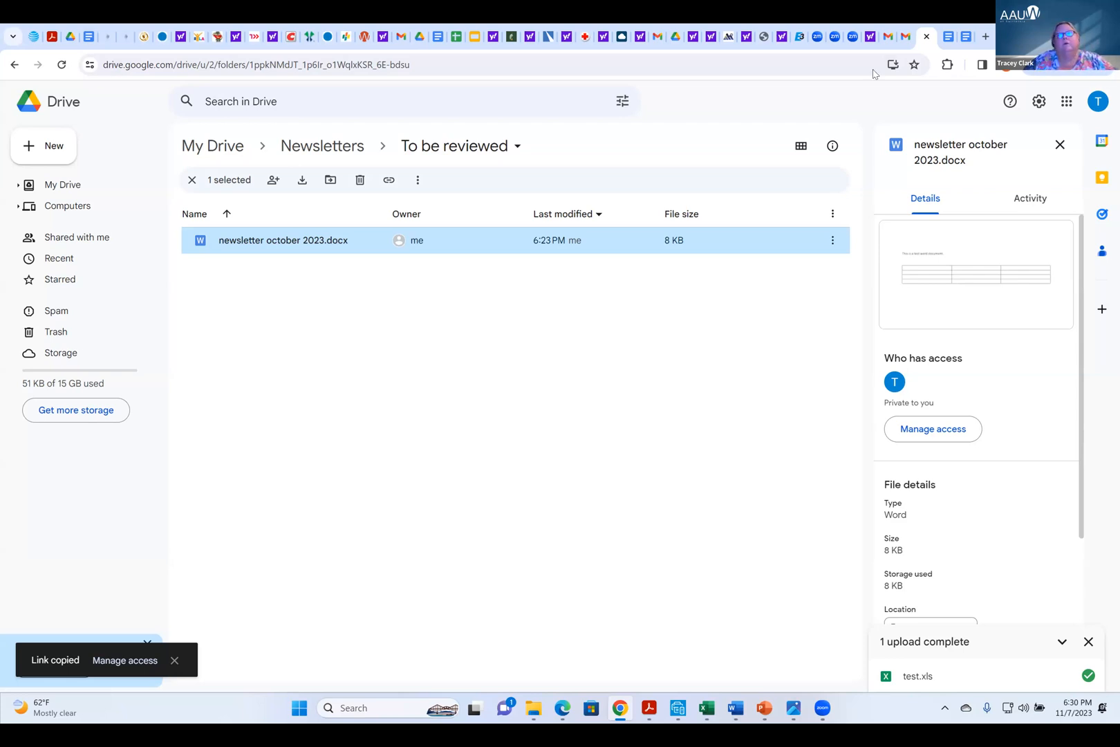
Switch to Gmail in the same Google account and start a new email message
click(1096, 102)
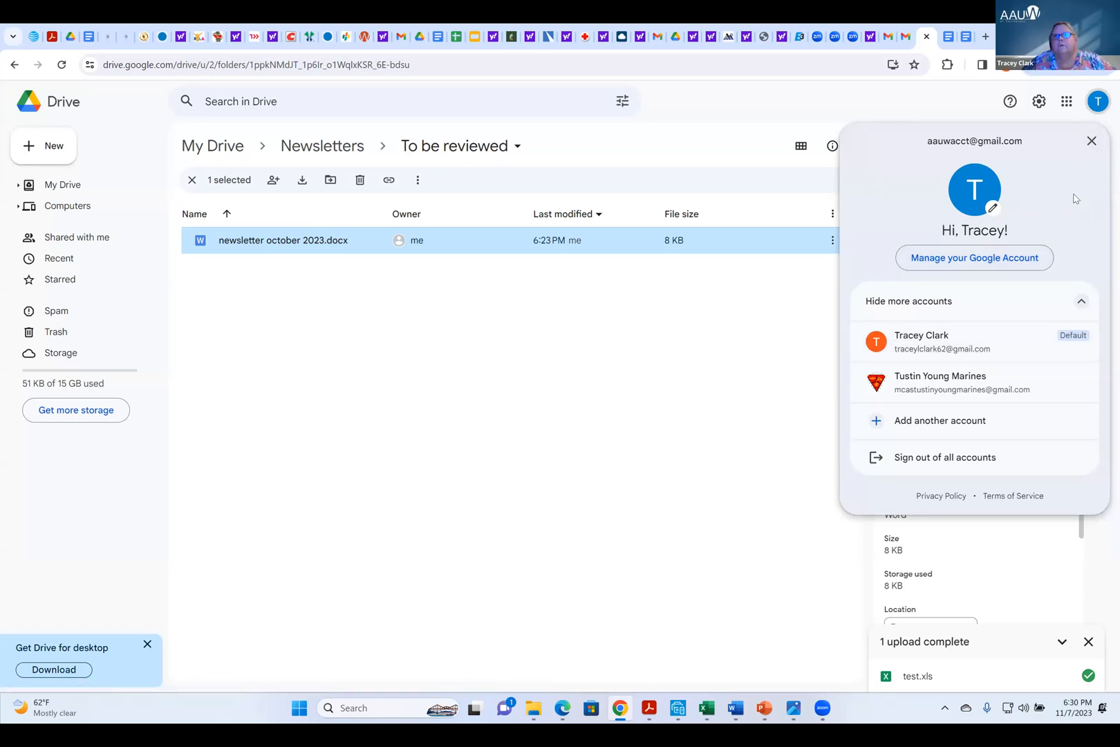
click(1066, 102)
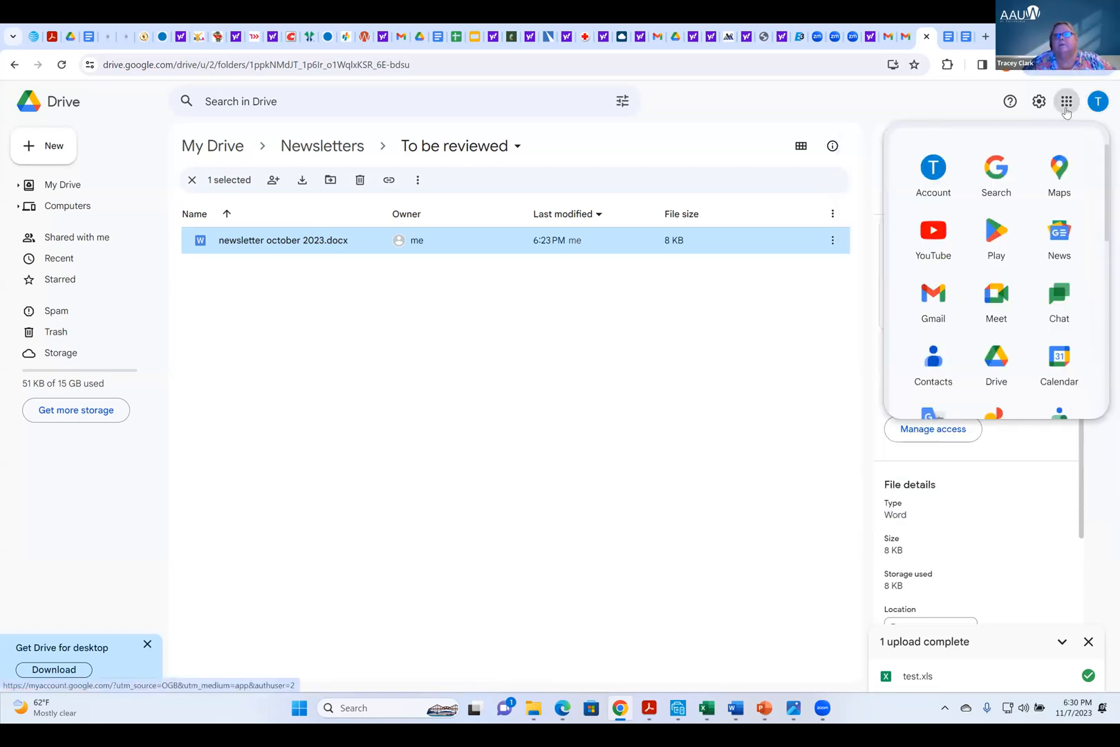
click(932, 298)
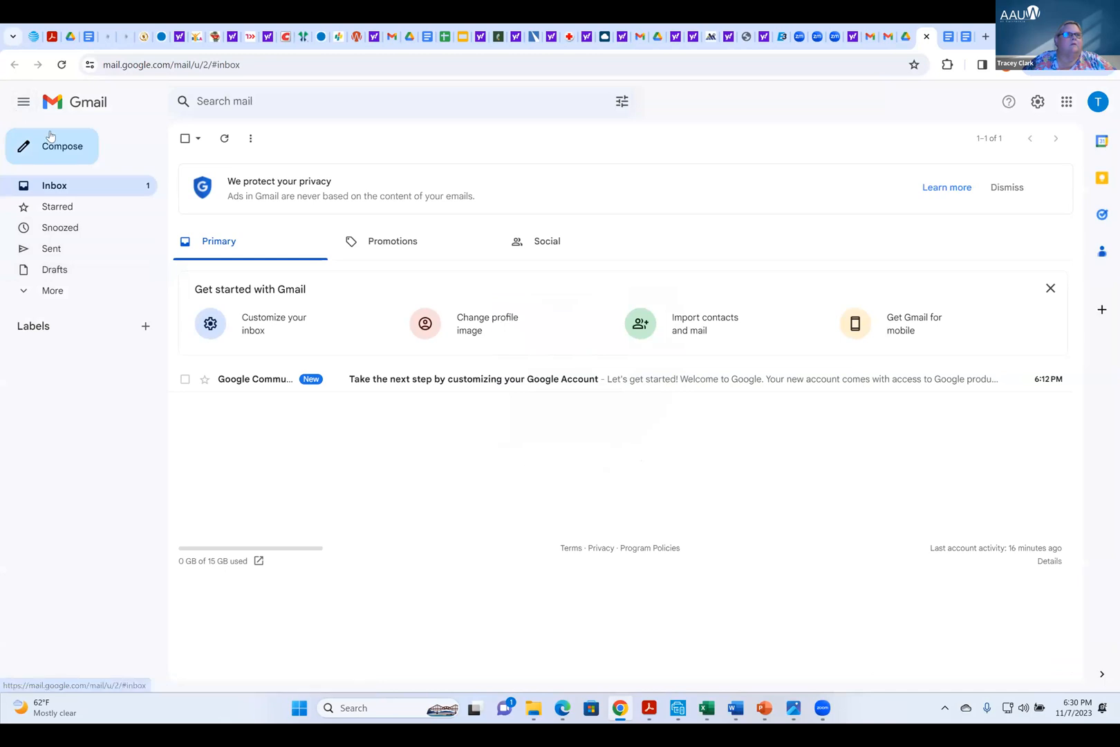
click(68, 147)
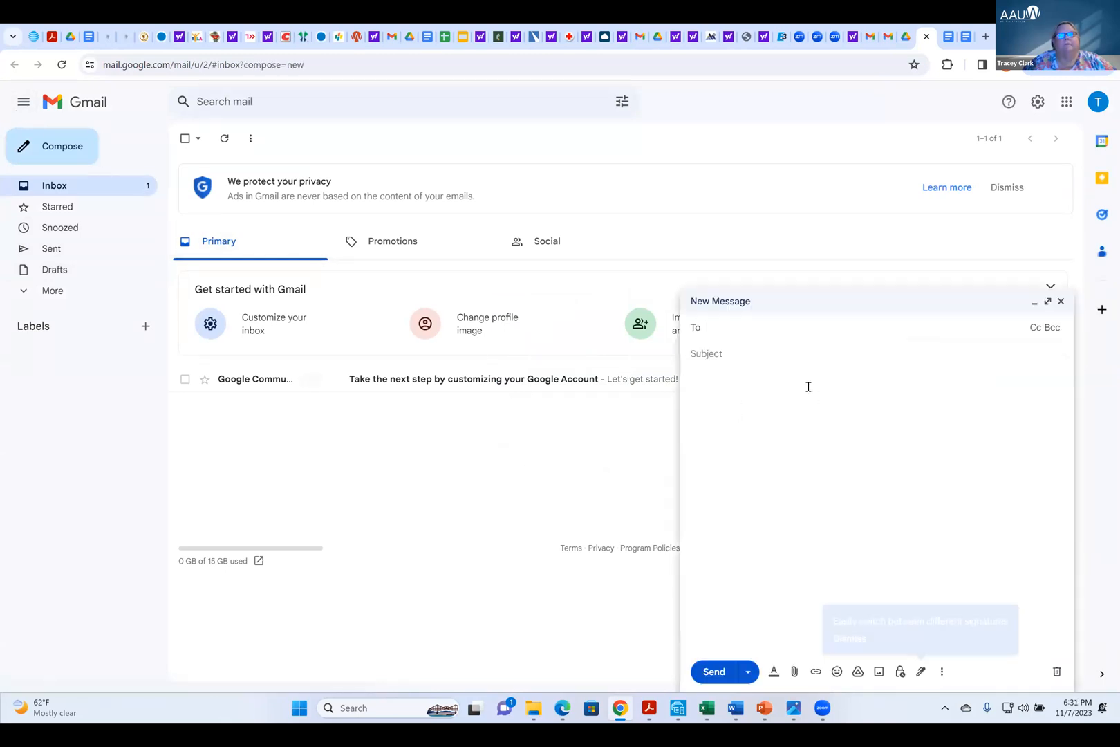
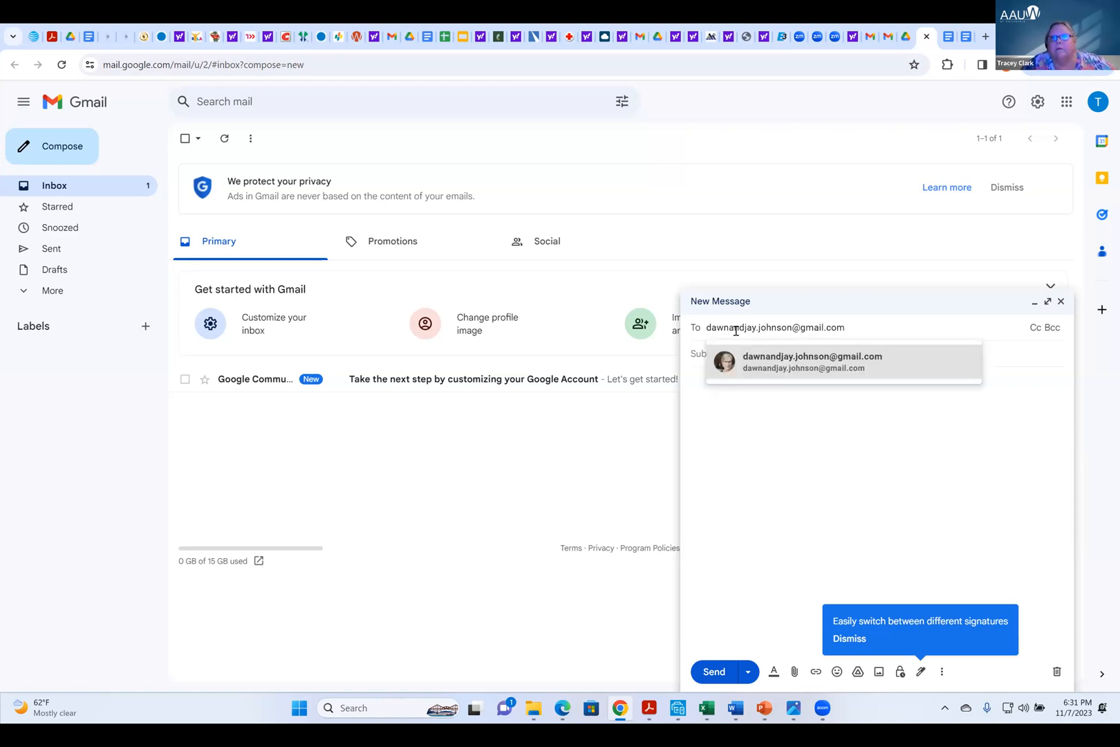
Address the new message to the reviewer by entering the recipient's e-mail address and accepting the matching contact
click(777, 356)
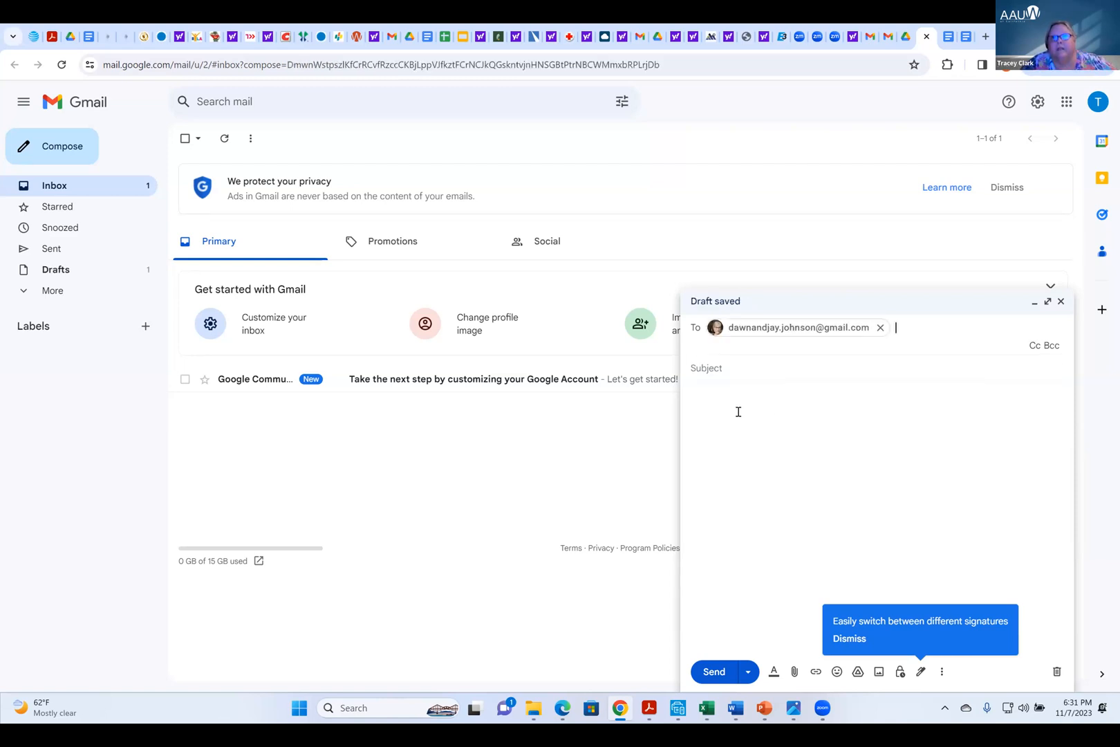
Set the new message's subject to "For Your Review"
click(702, 360)
text('F)
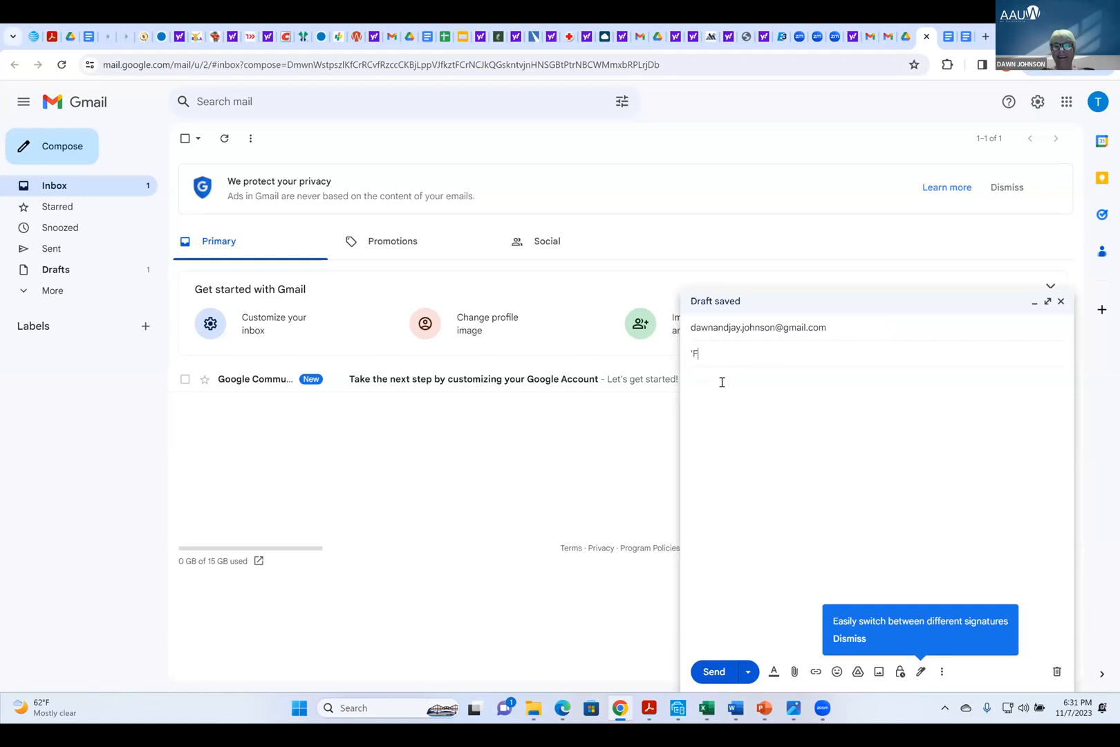
key(BackSpace)
text(For Your Review)
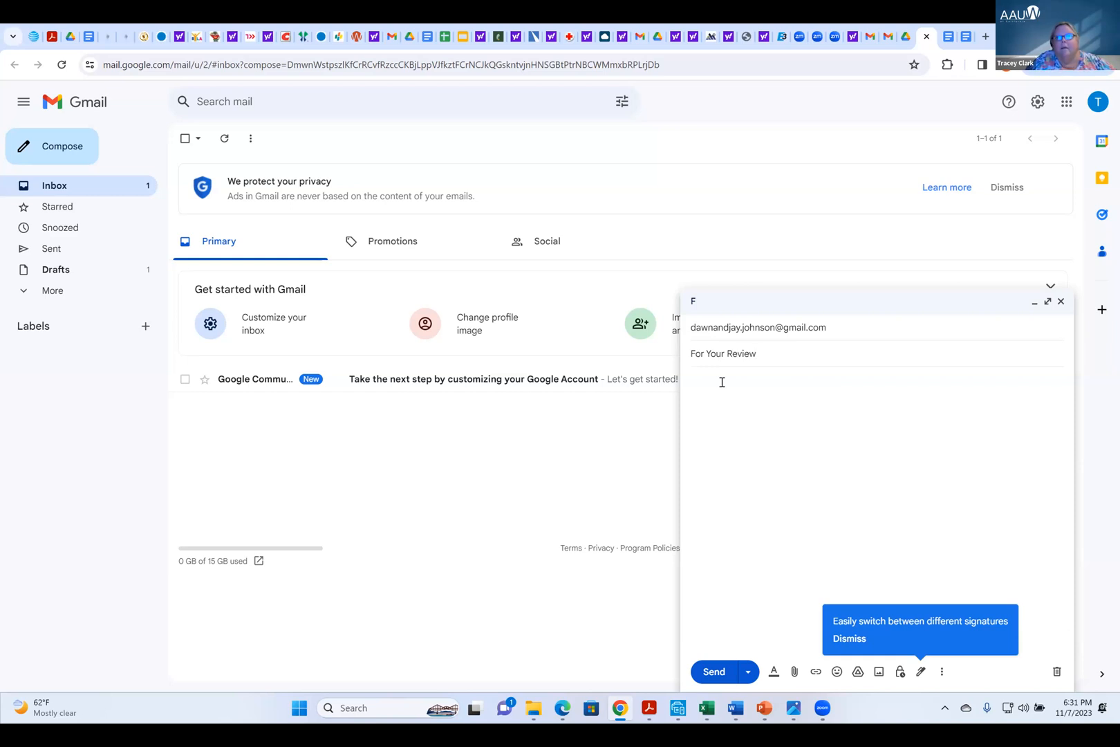
Paste the copied newsletter link into the message body, dismiss the signature tip and close the message without sending it
click(722, 382)
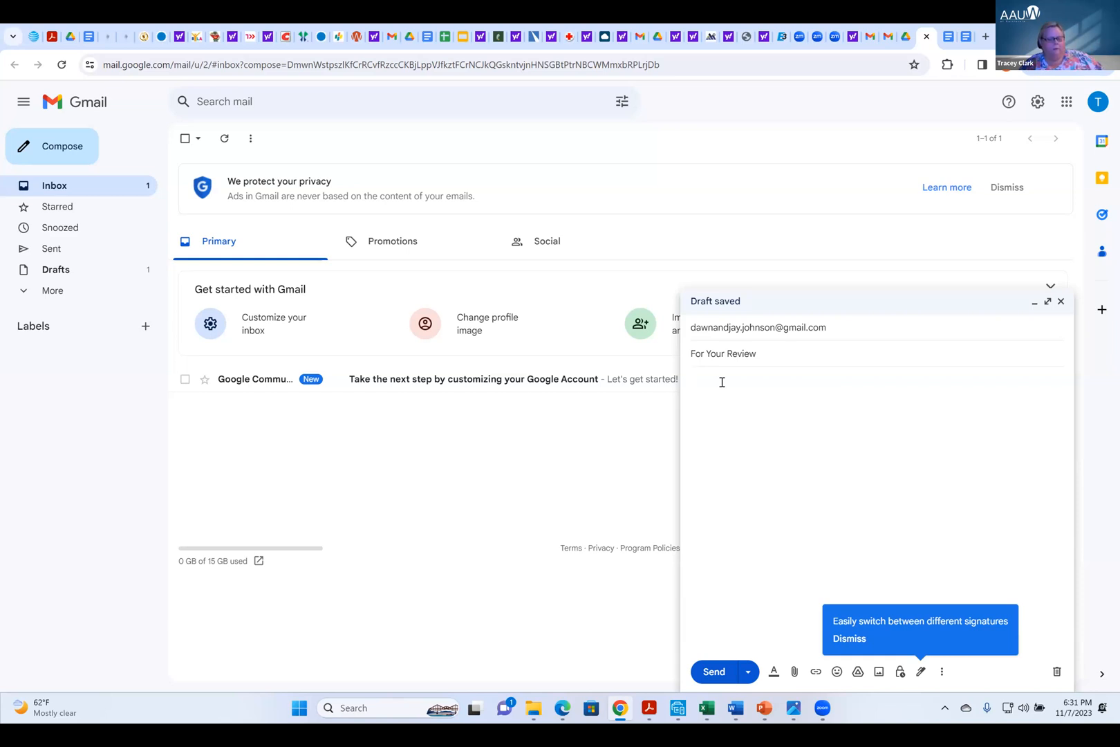
key(ctrl+v)
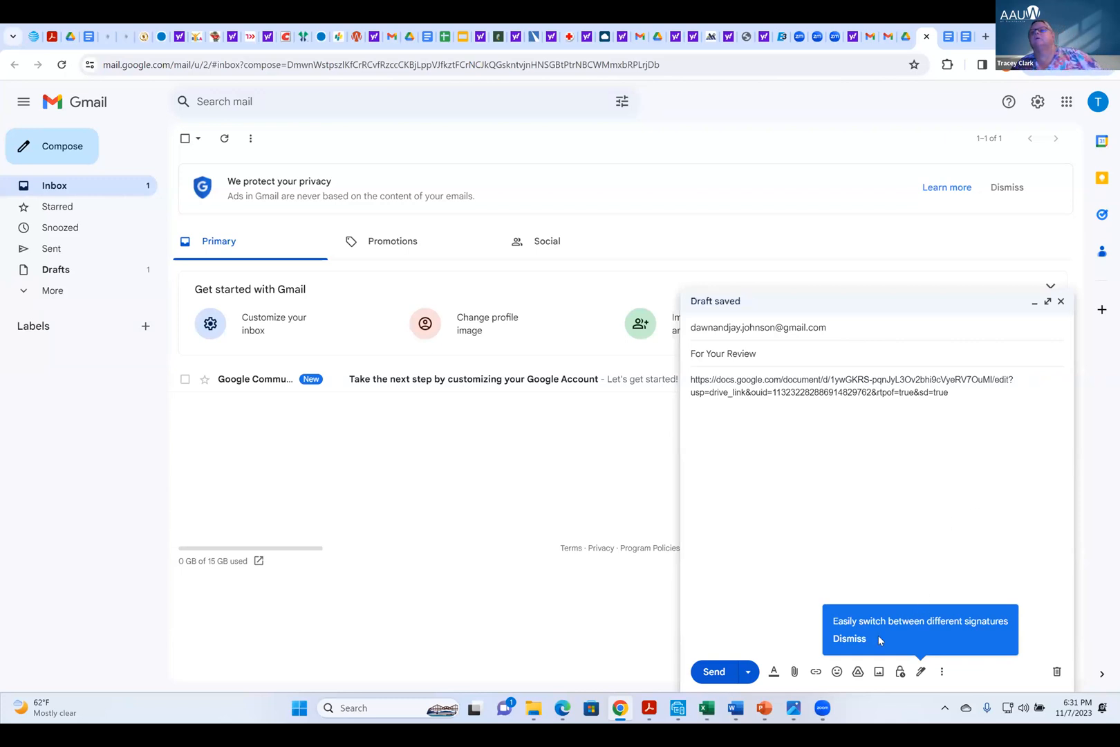
click(850, 639)
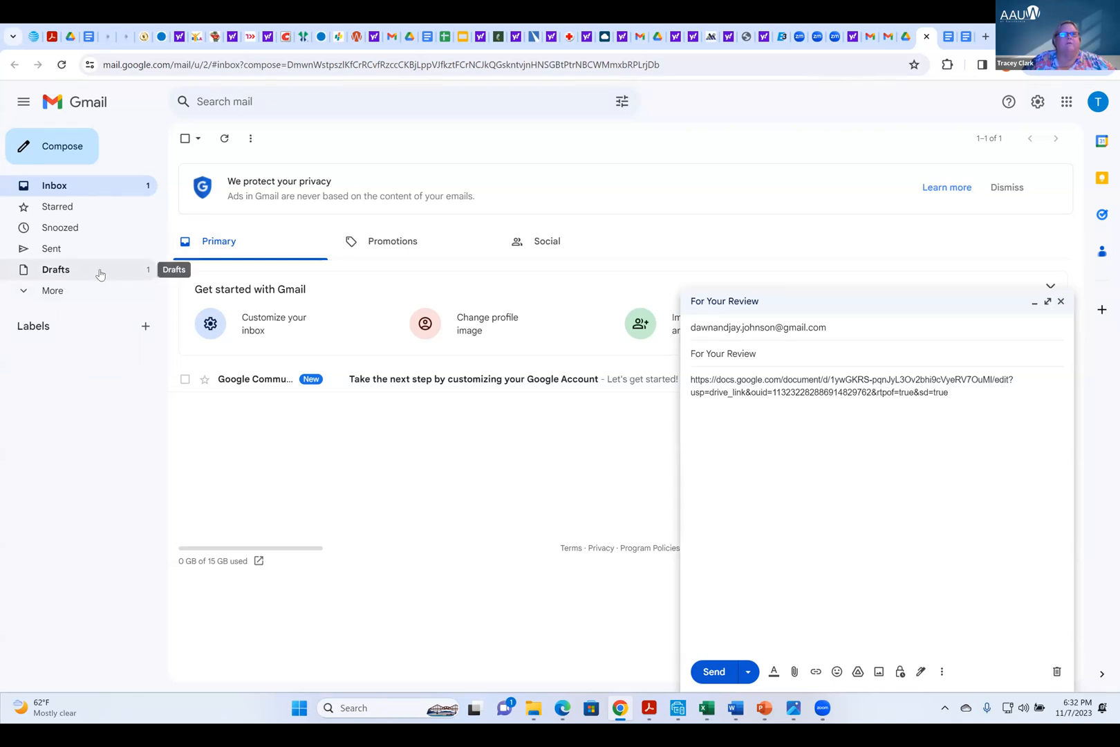
click(1062, 302)
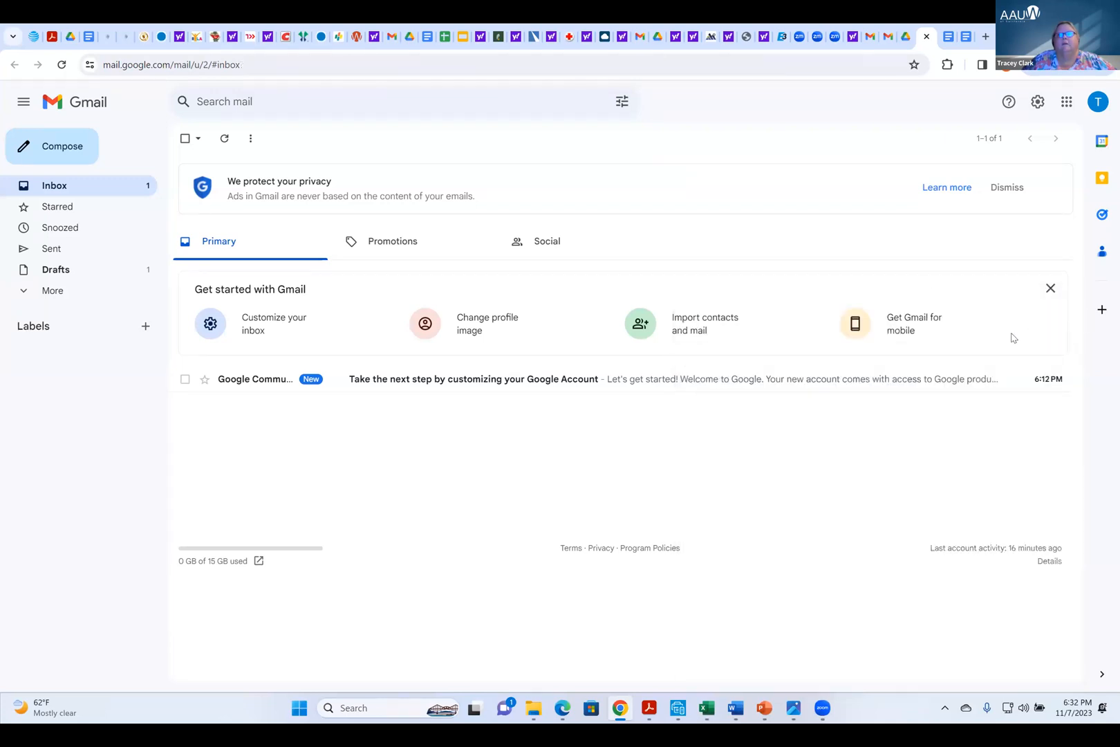
Switch to Google Drive in the same account and open the To be reviewed folder inside Newsletters
click(1066, 102)
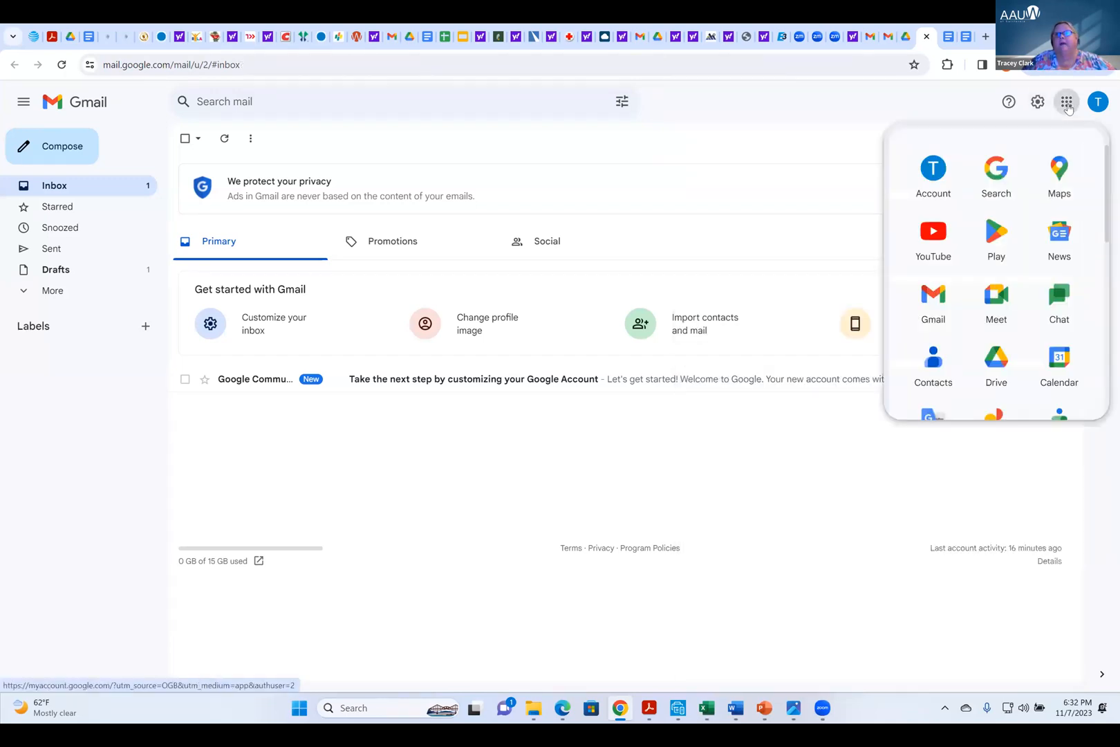
click(1008, 363)
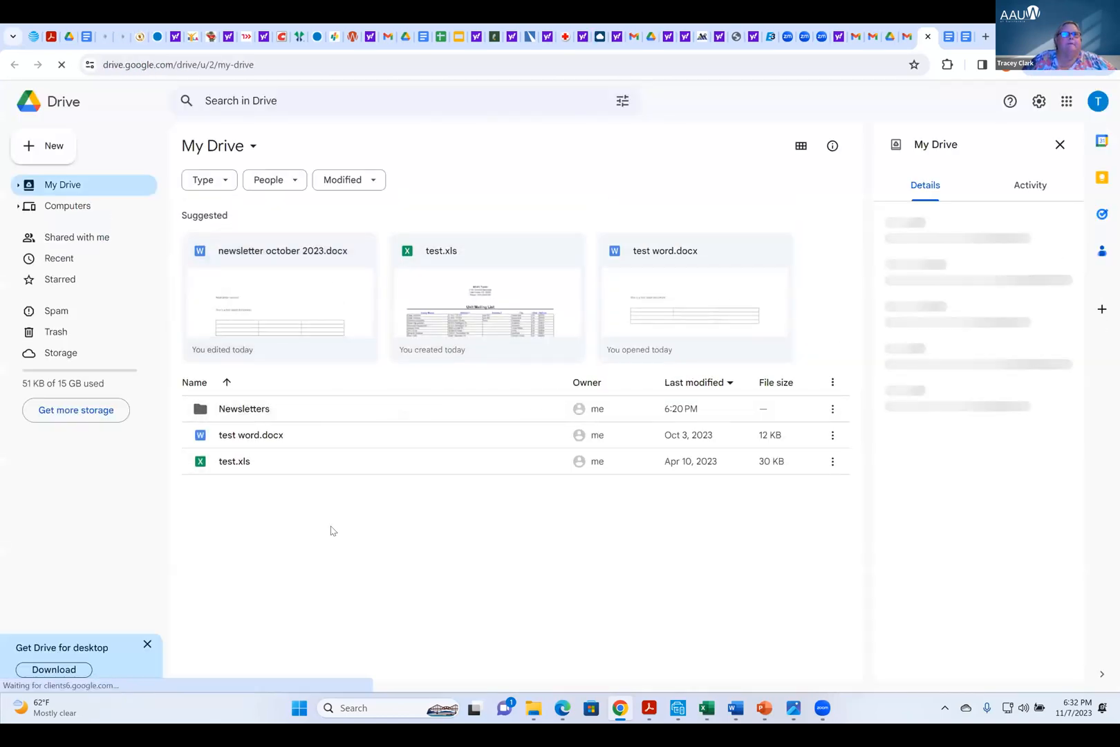
double_click(254, 413)
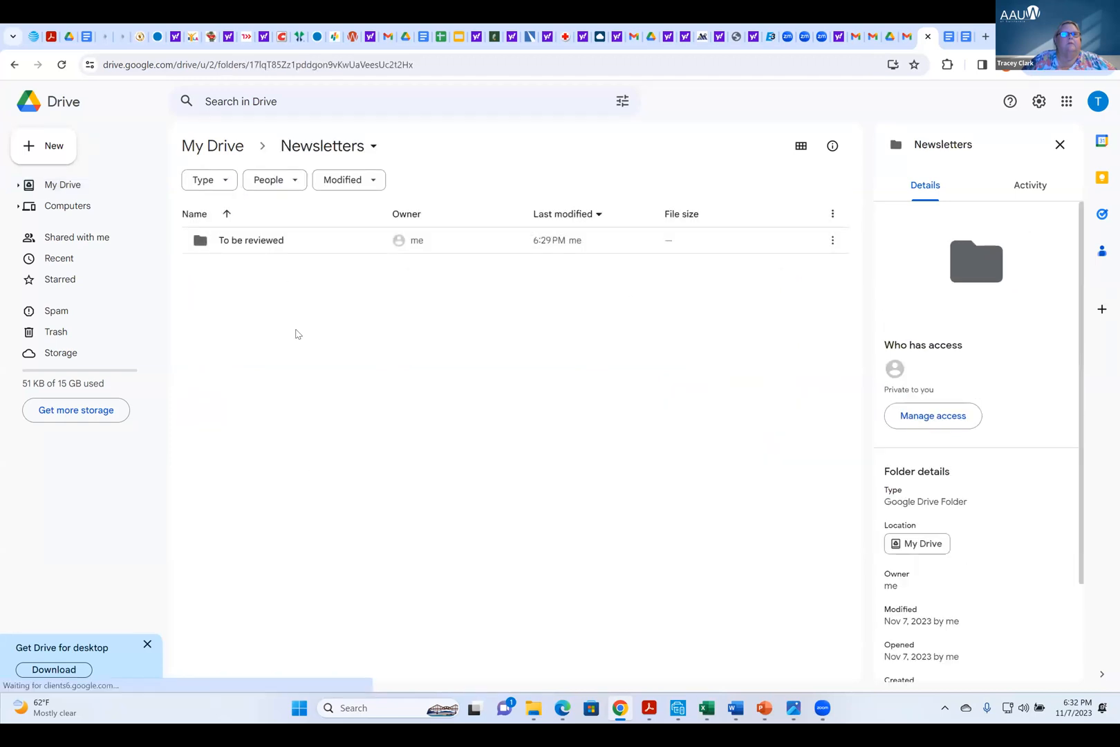
double_click(255, 242)
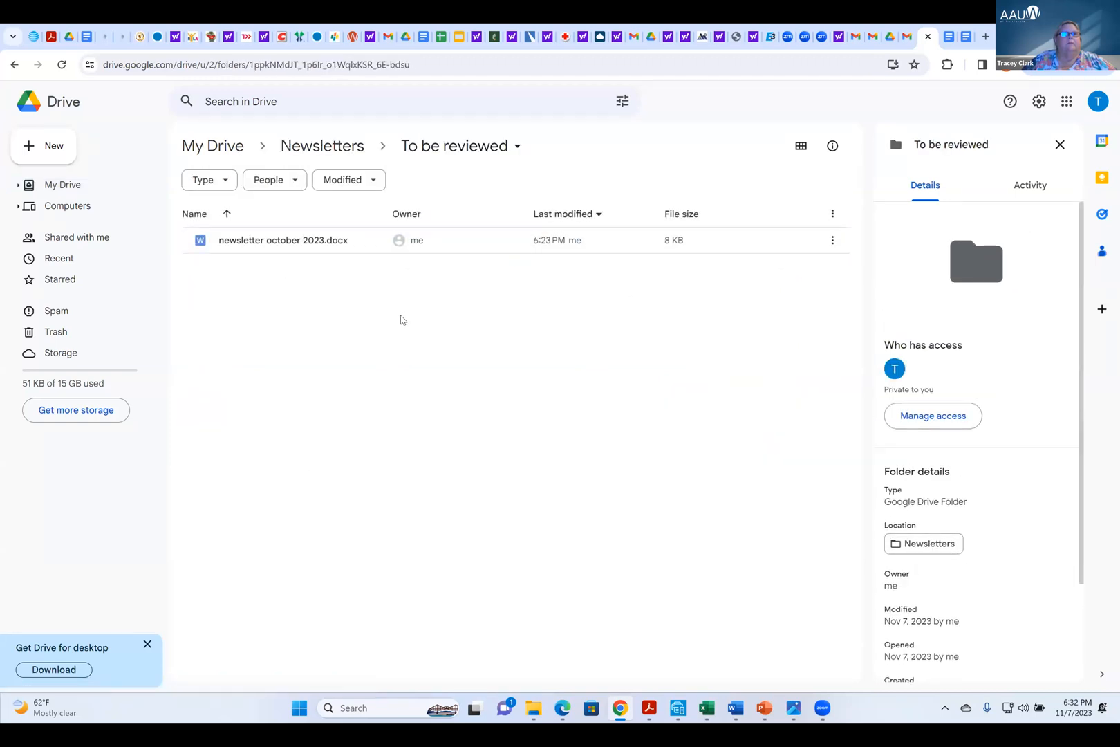
Start sharing the To be reviewed folder and add the reviewer as a recipient by entering their e-mail address and accepting the matching contact
click(457, 147)
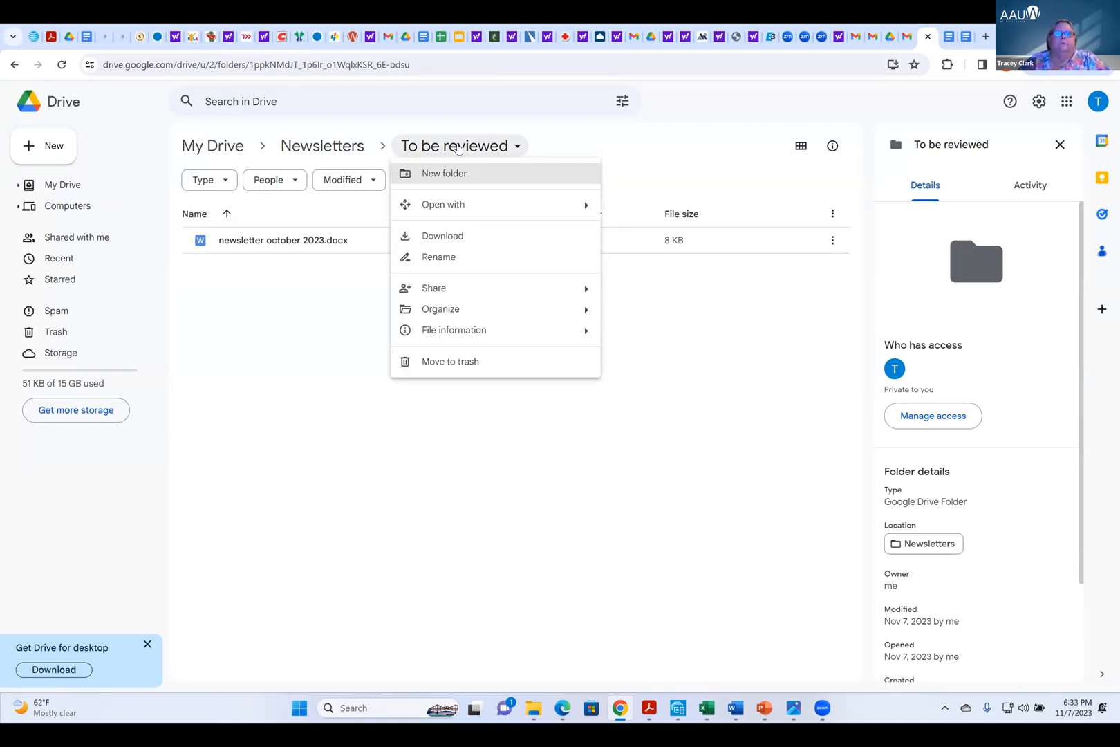
mouse_move(491, 295)
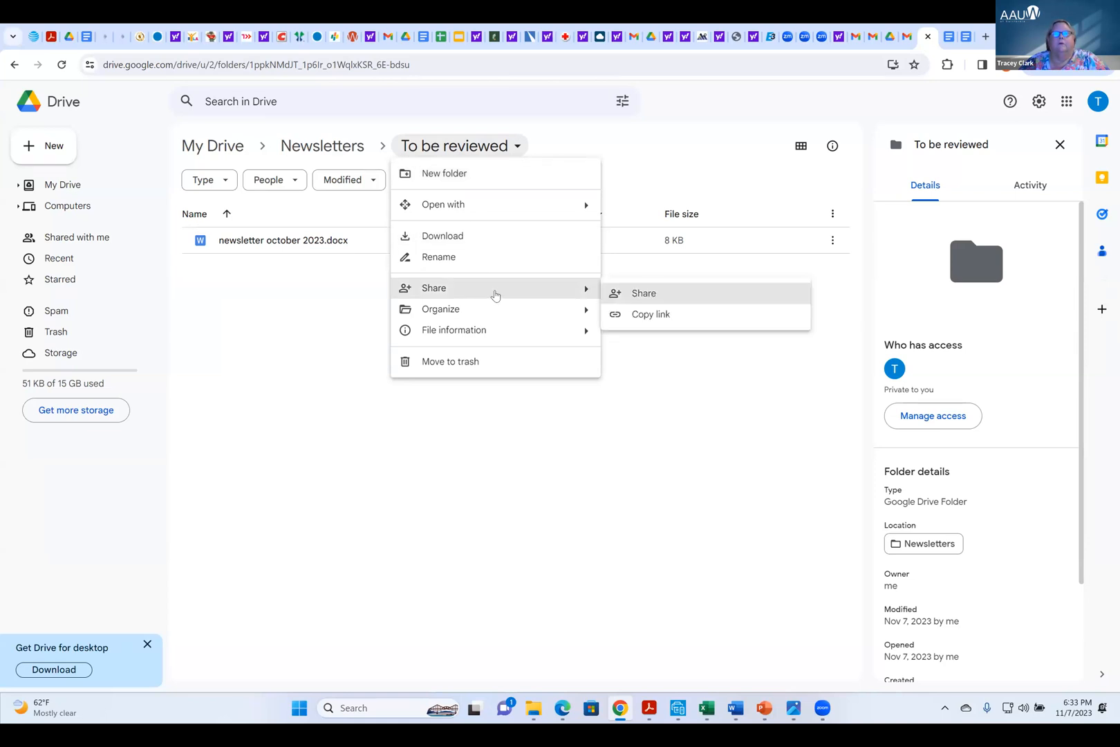
click(643, 293)
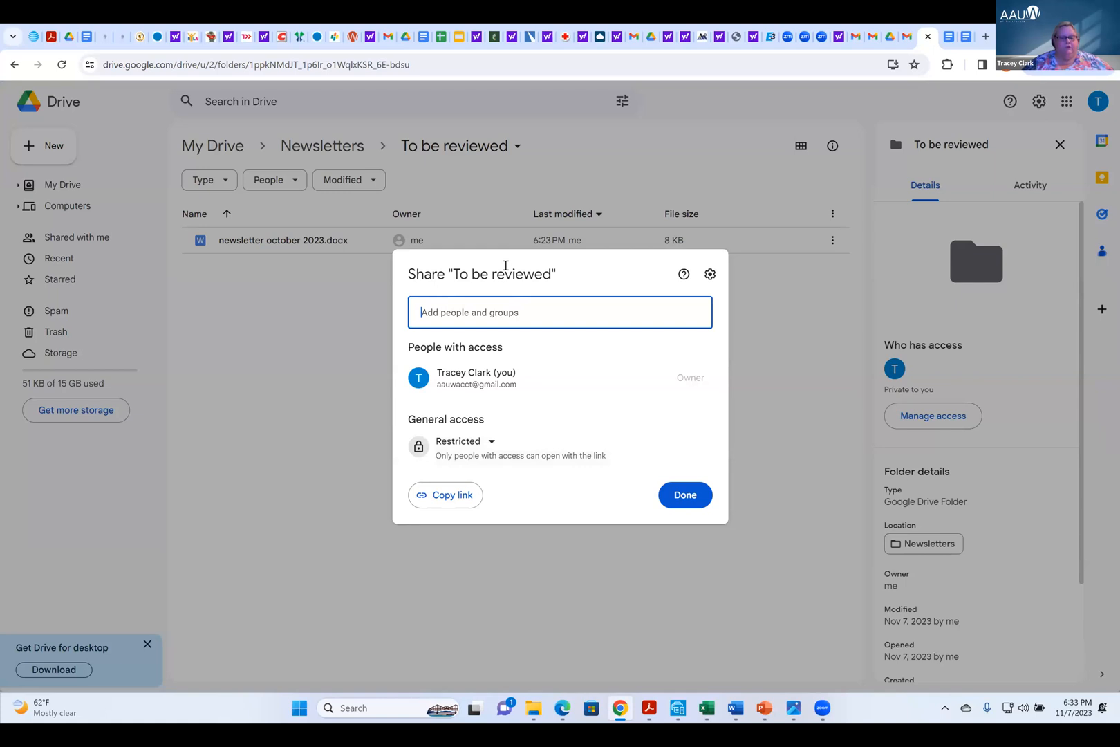
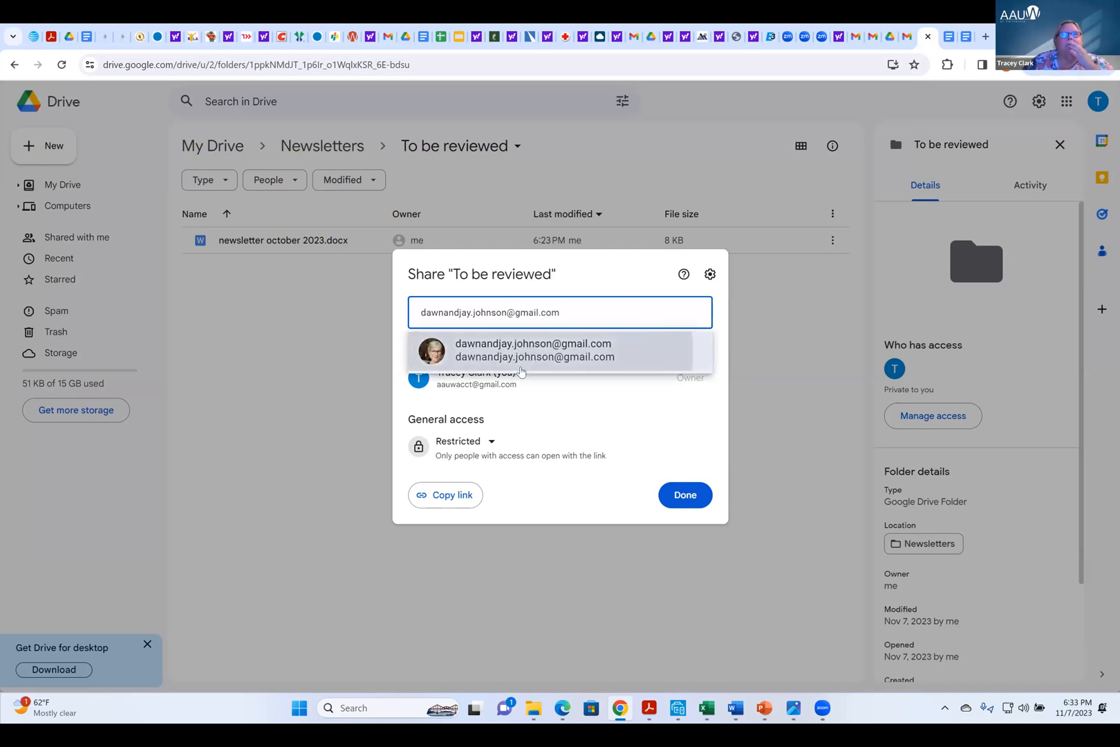
click(512, 356)
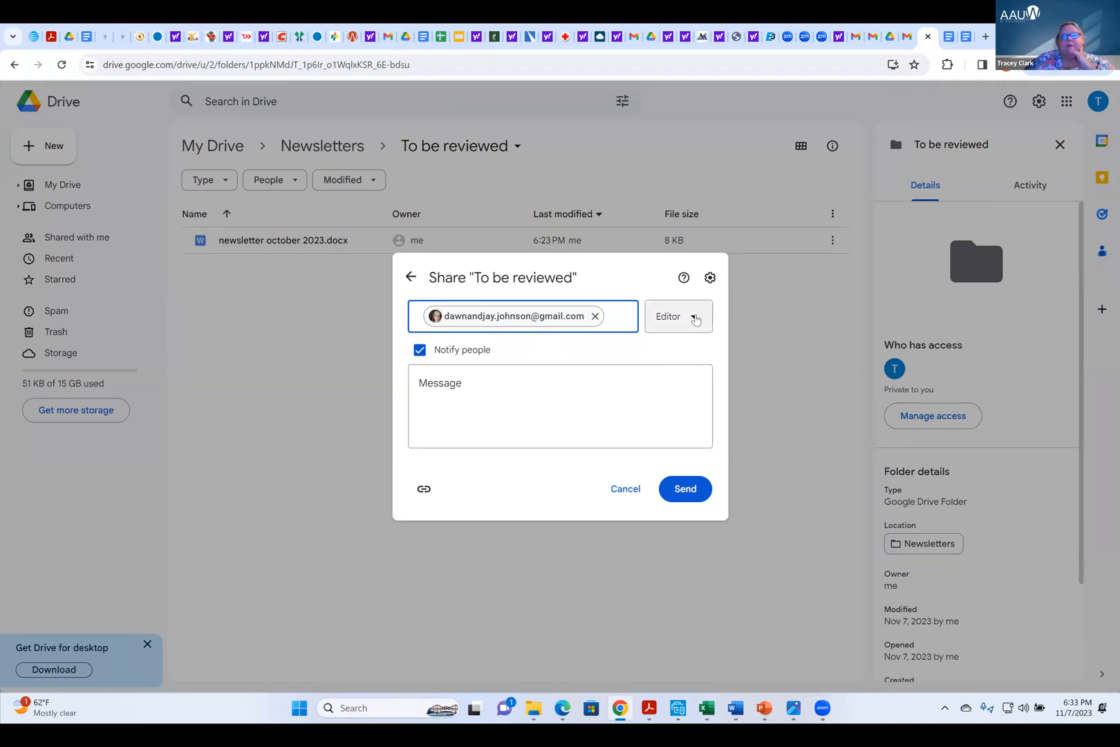
Keep the Editor role, add the message "So you are the lucky one that gets to review my newsletters!" and send the sharing invitation
click(695, 318)
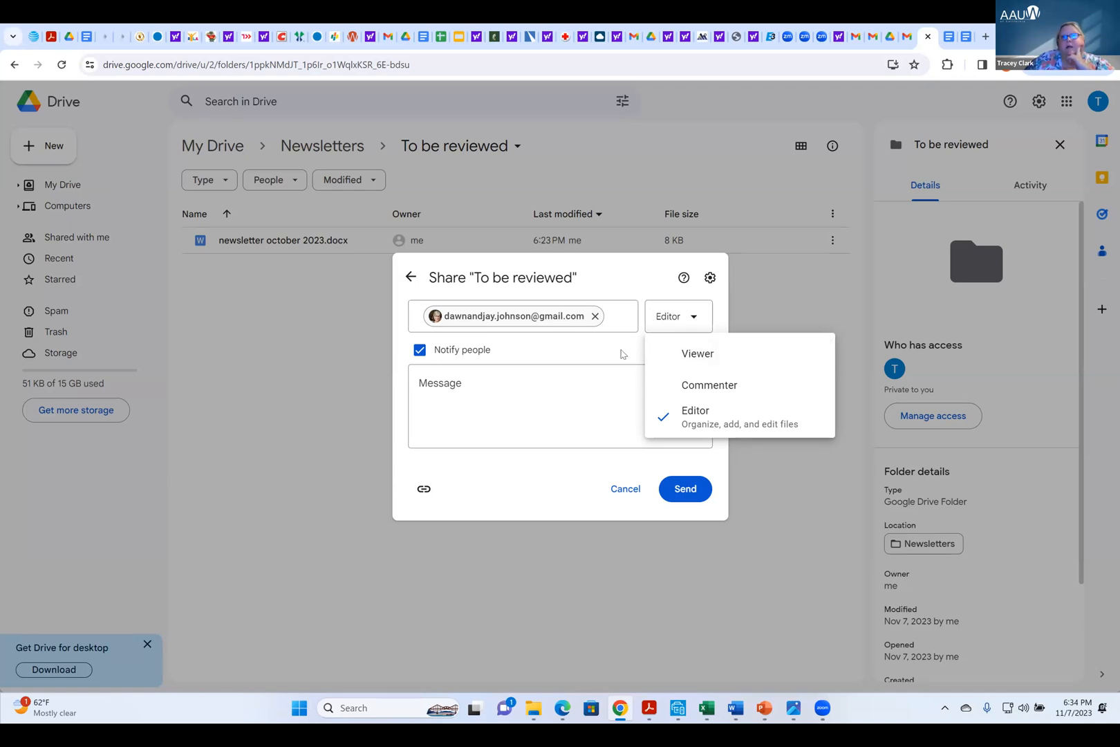
click(620, 354)
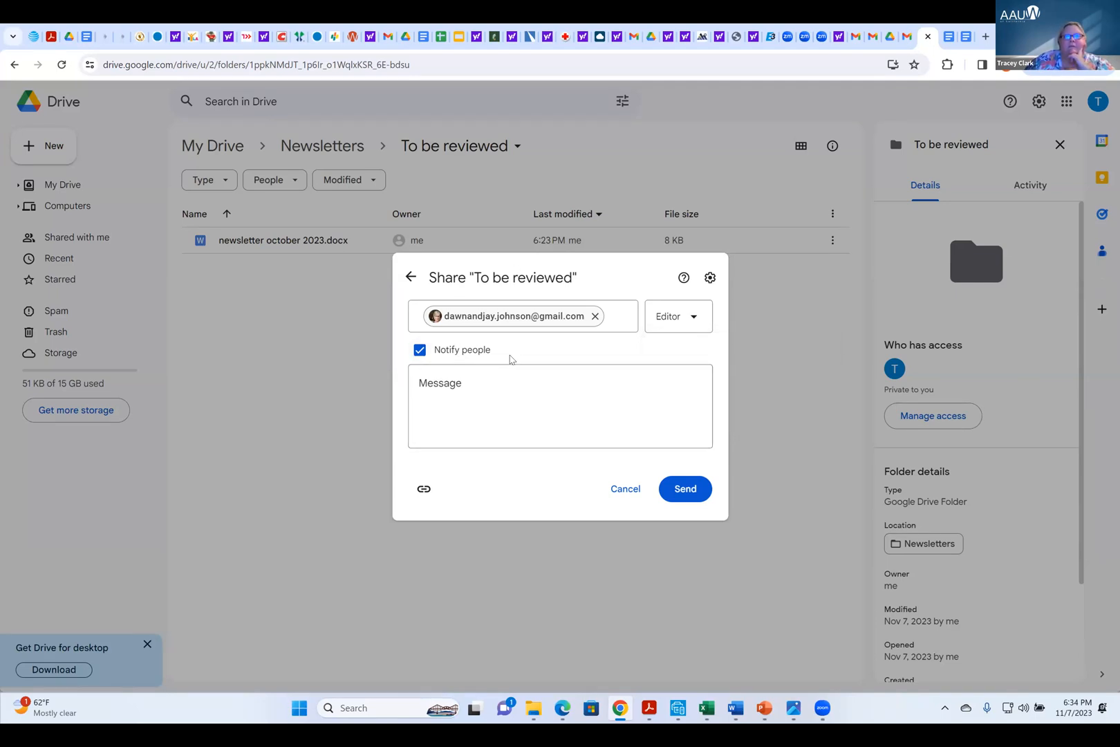
click(421, 384)
click(423, 383)
text(So you are the lucky one that gets to review my newsletters!)
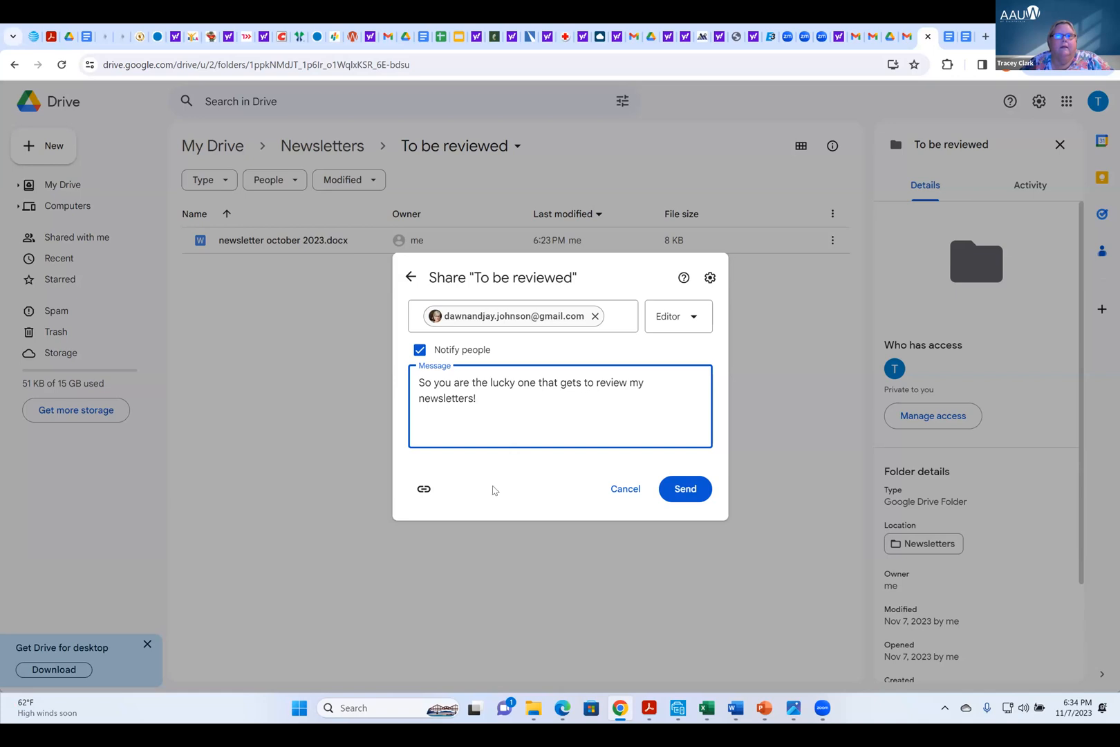
click(689, 498)
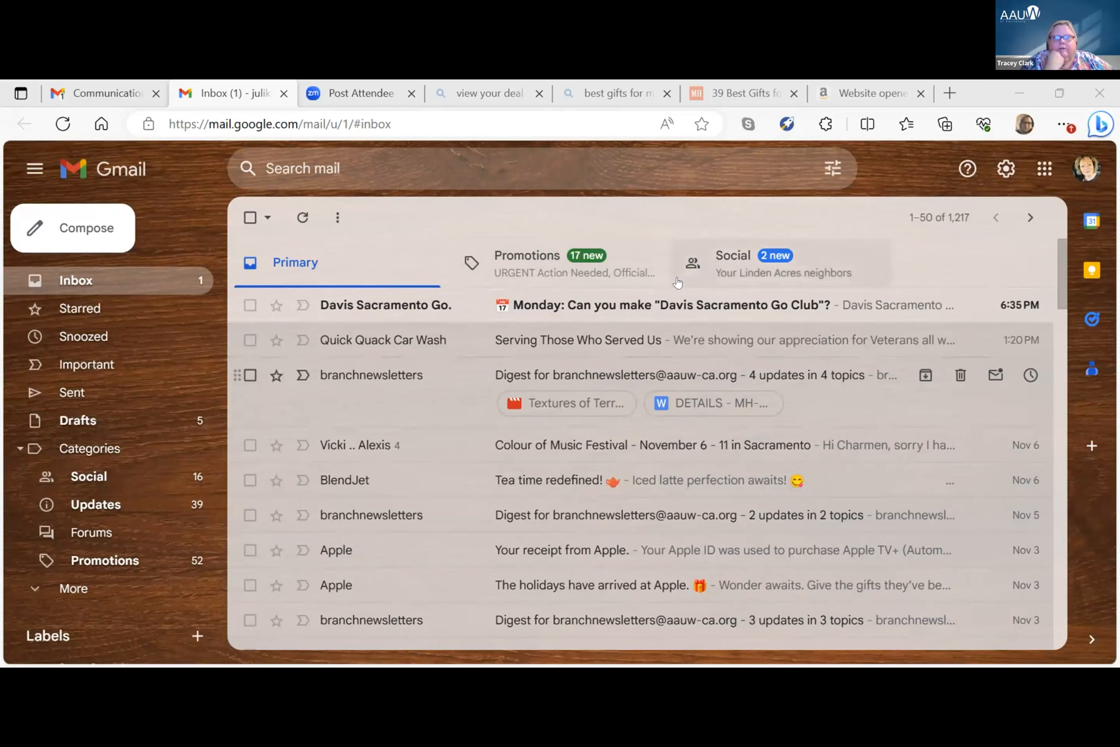
Switch from Gmail to Google Drive and look through the folders and files in My Drive
click(1043, 170)
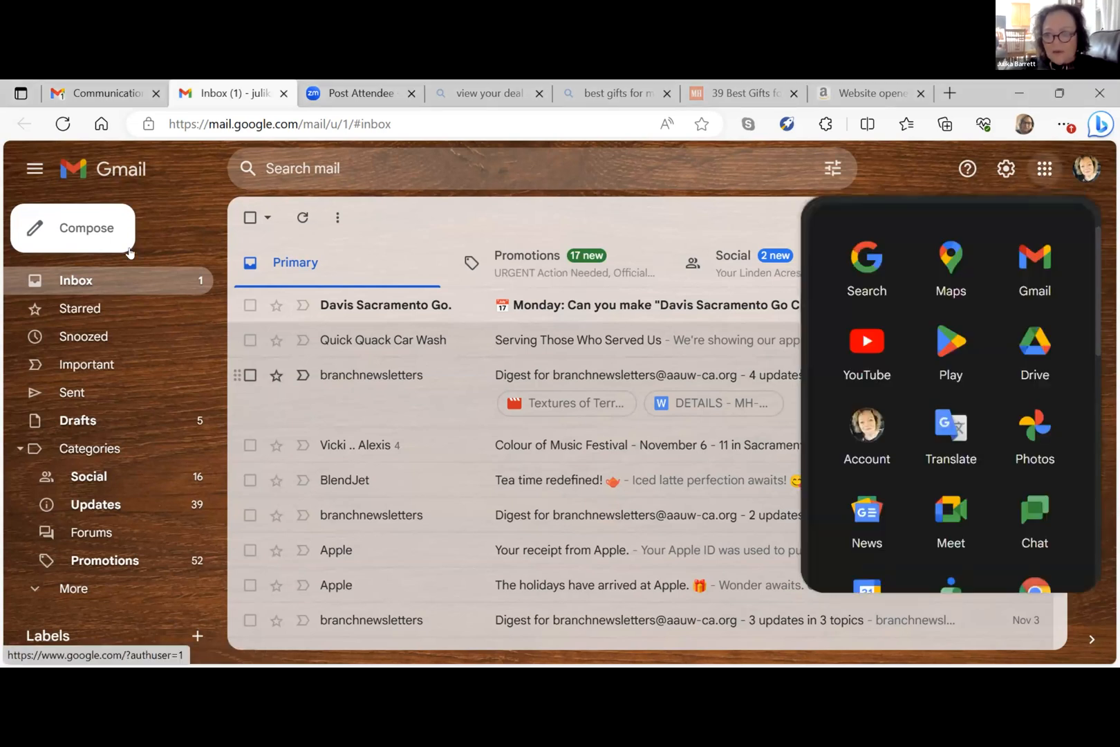
click(1037, 354)
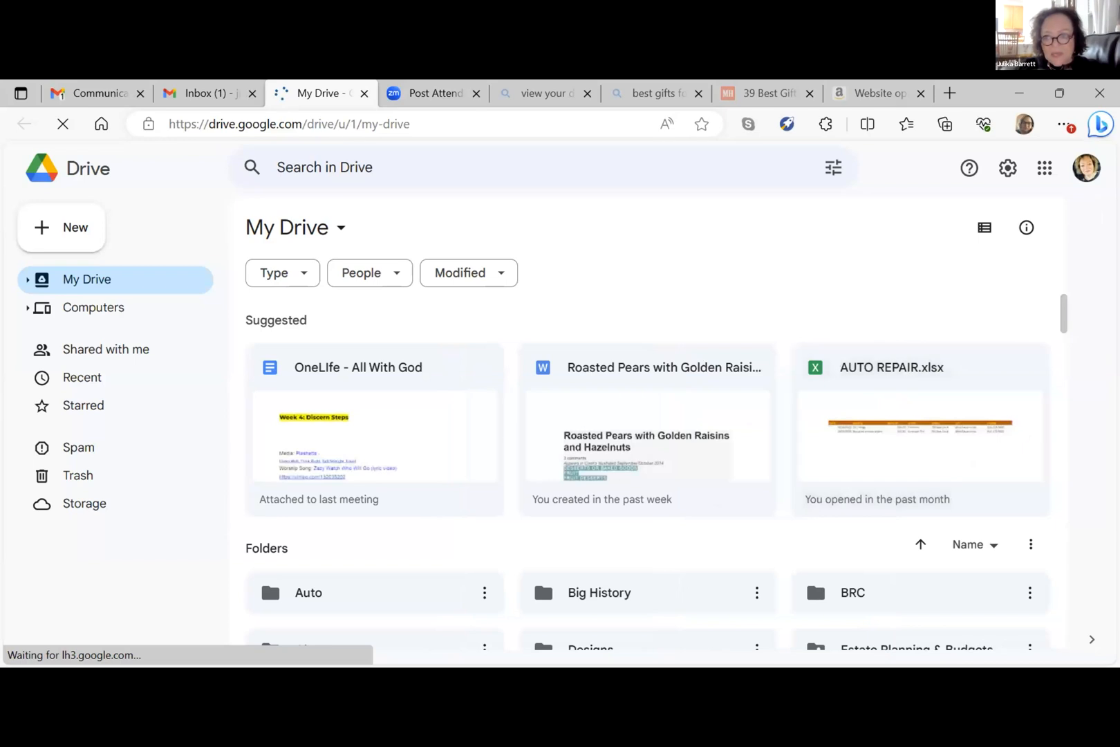
drag(1063, 314, 1061, 392)
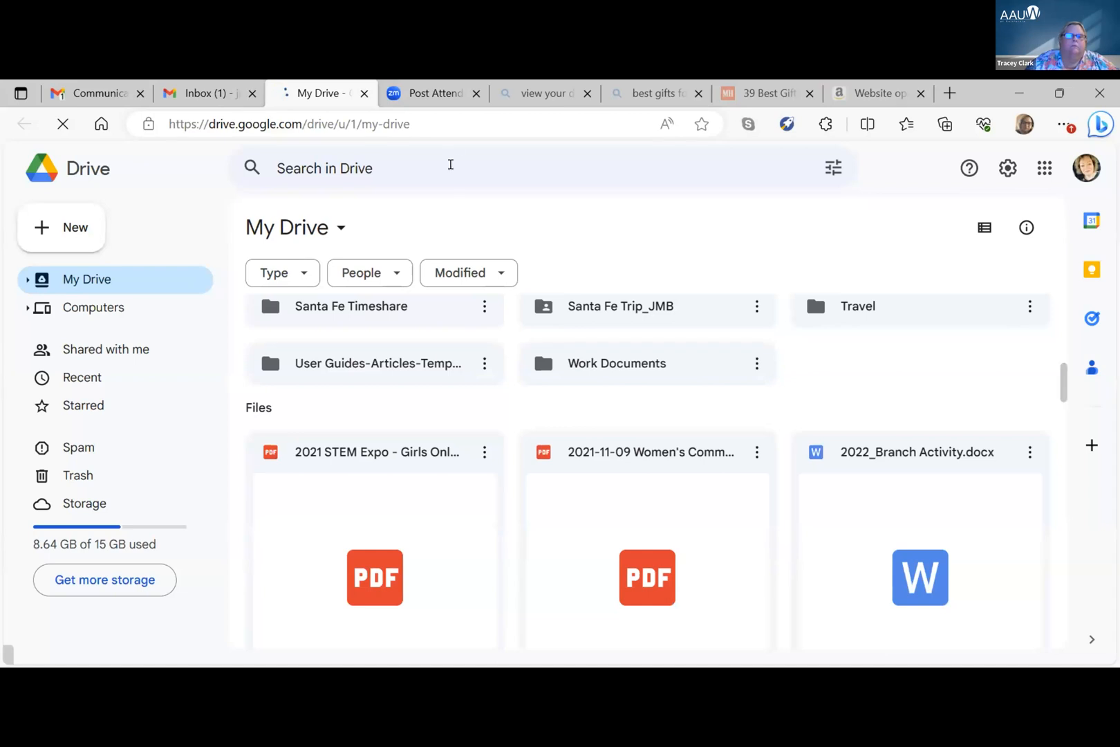
Search Drive for "to be reviewed"
click(450, 165)
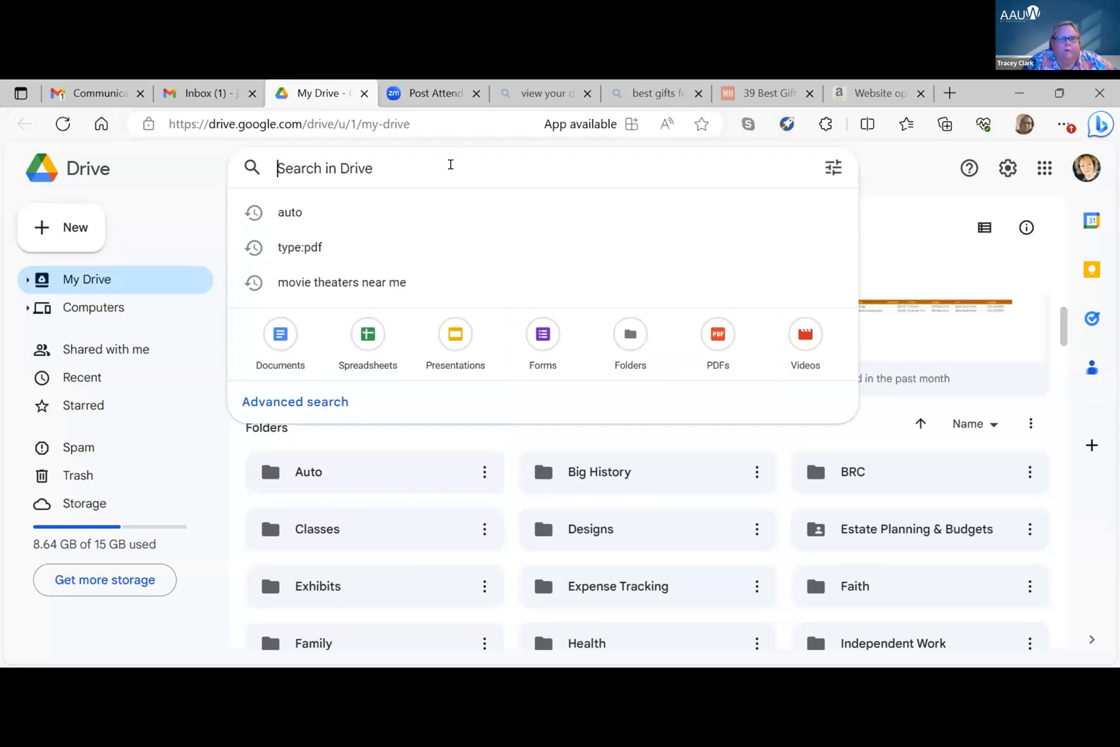
text(to)
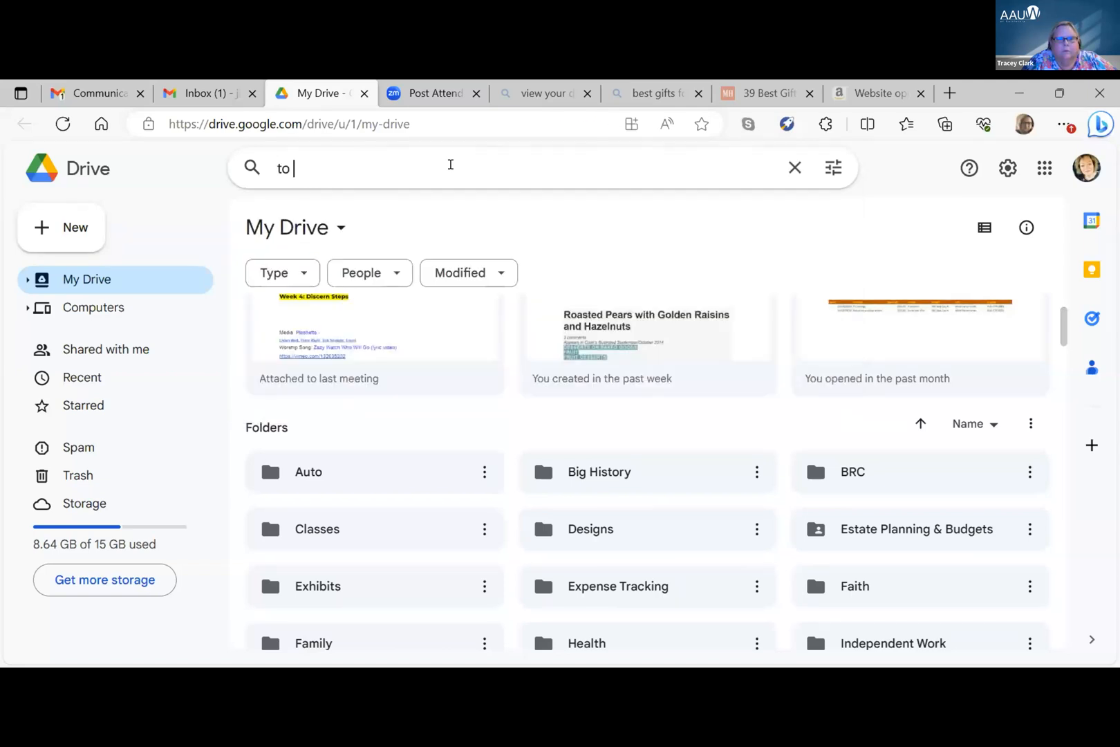
text( be revie)
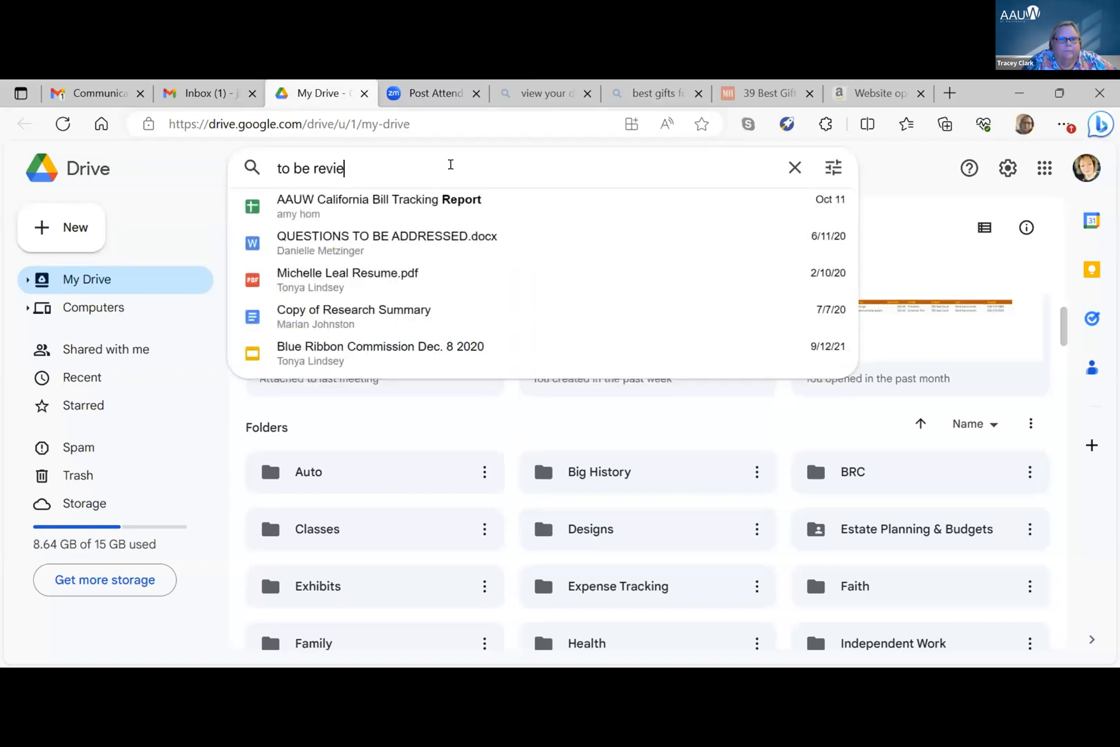
text(wed)
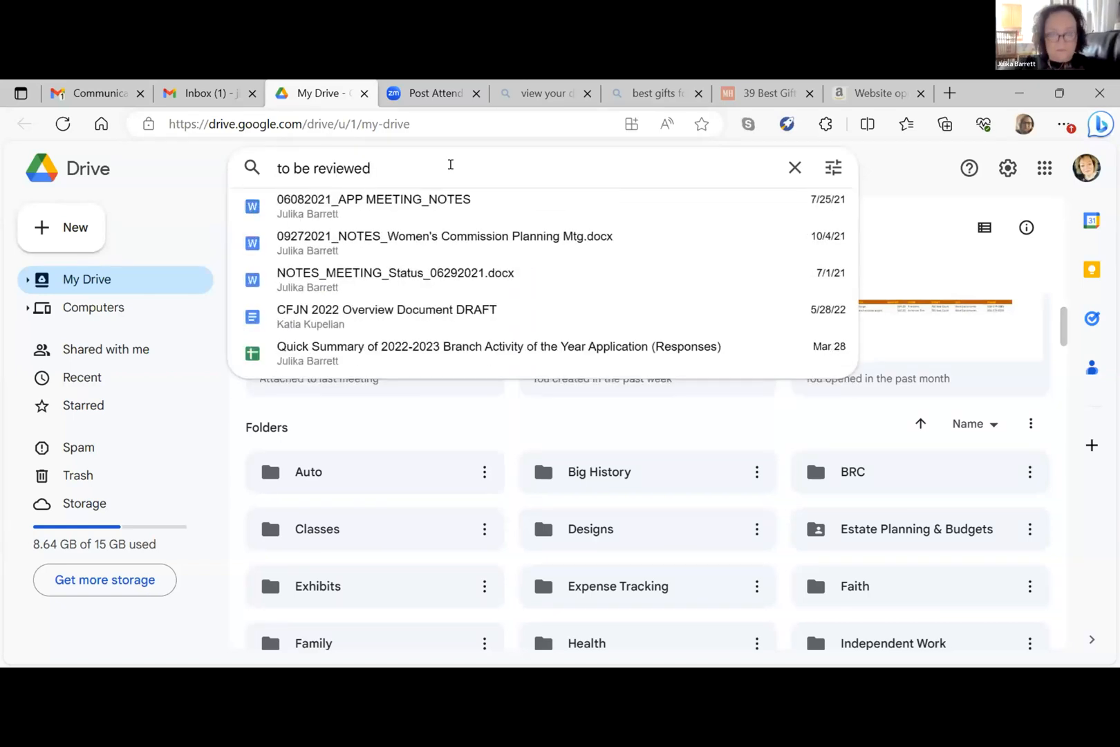
key(Return)
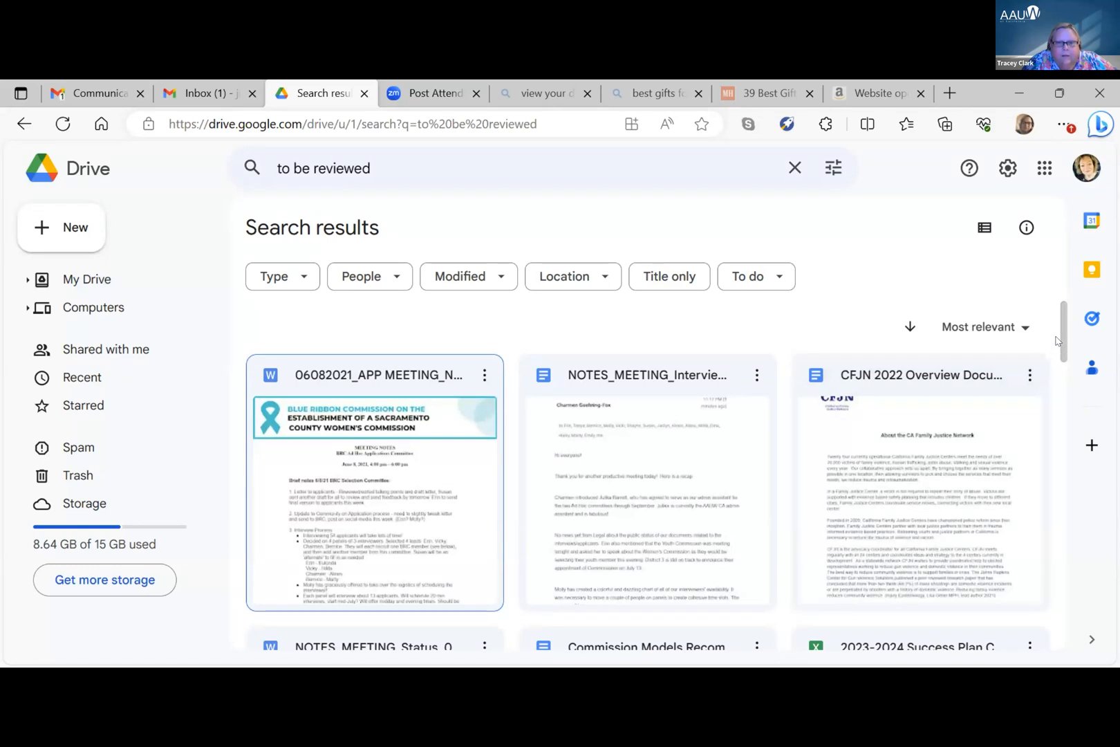
Look through the search results and filter them by type to show only folders
drag(1063, 338, 1072, 477)
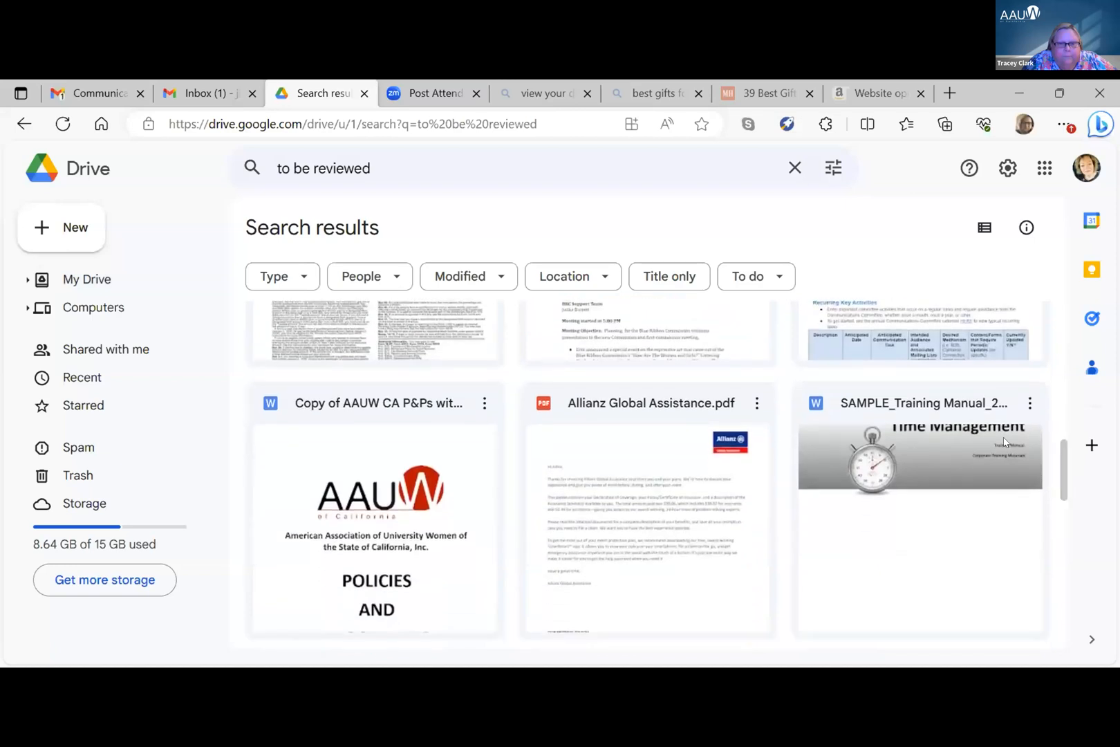
click(304, 279)
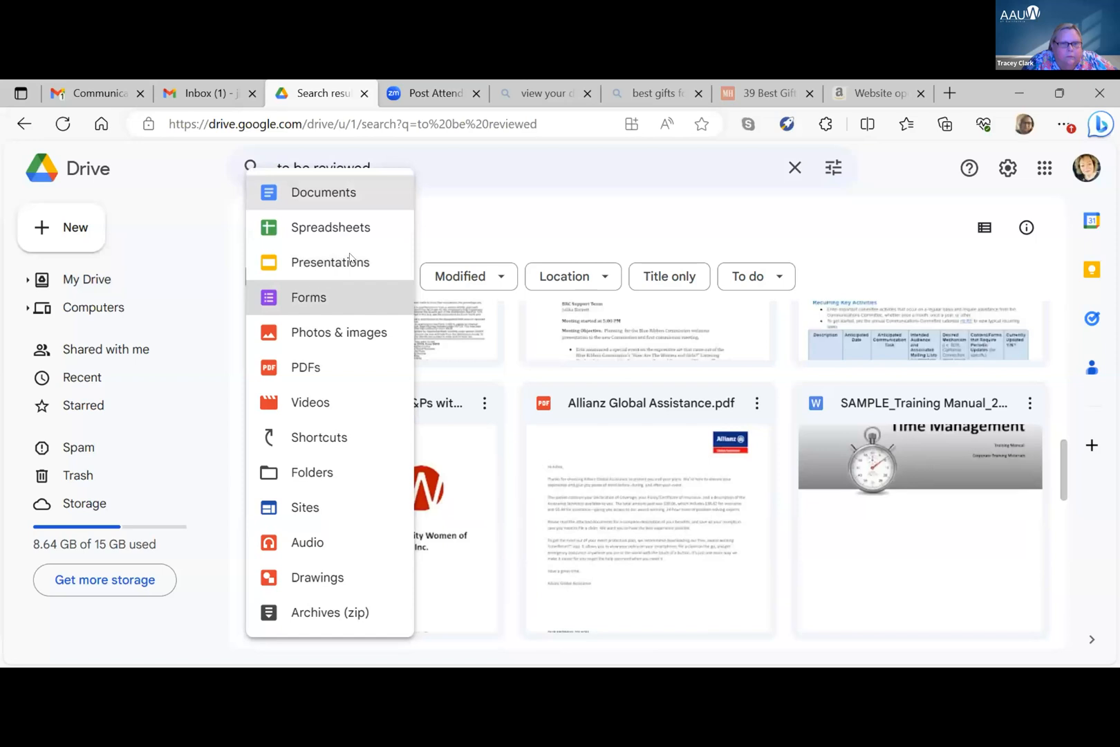
click(312, 472)
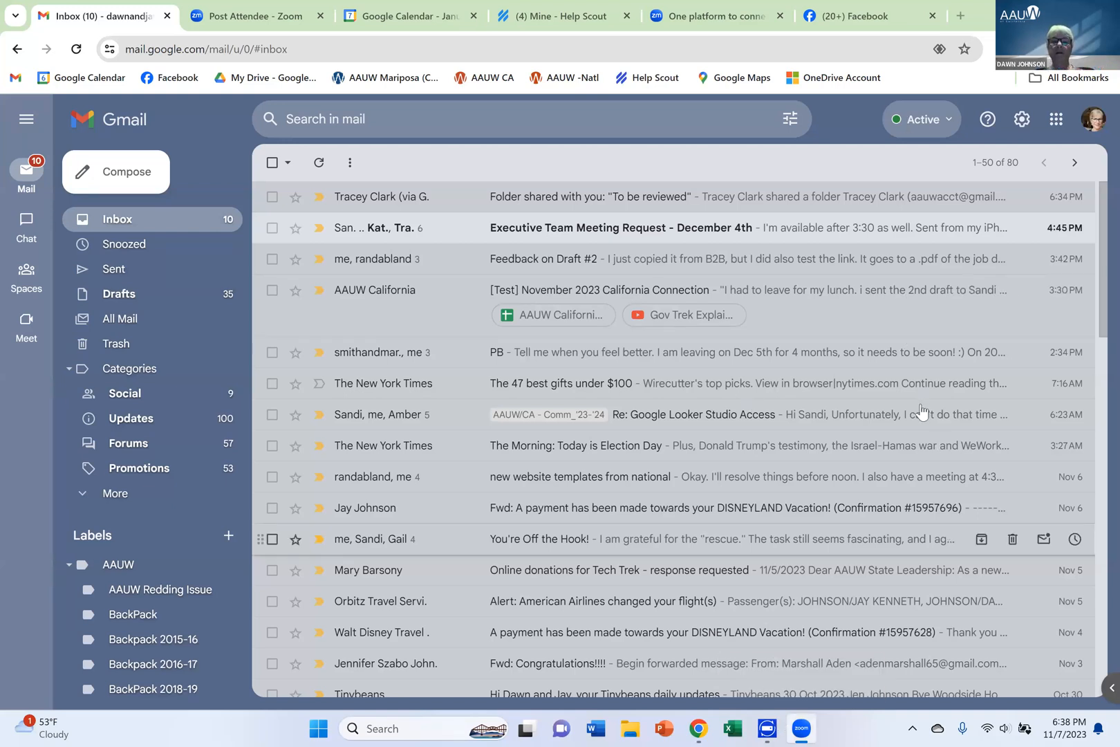
Open the e-mail announcing the shared To be reviewed folder, then switch to Google Drive in the recipient's account
click(674, 202)
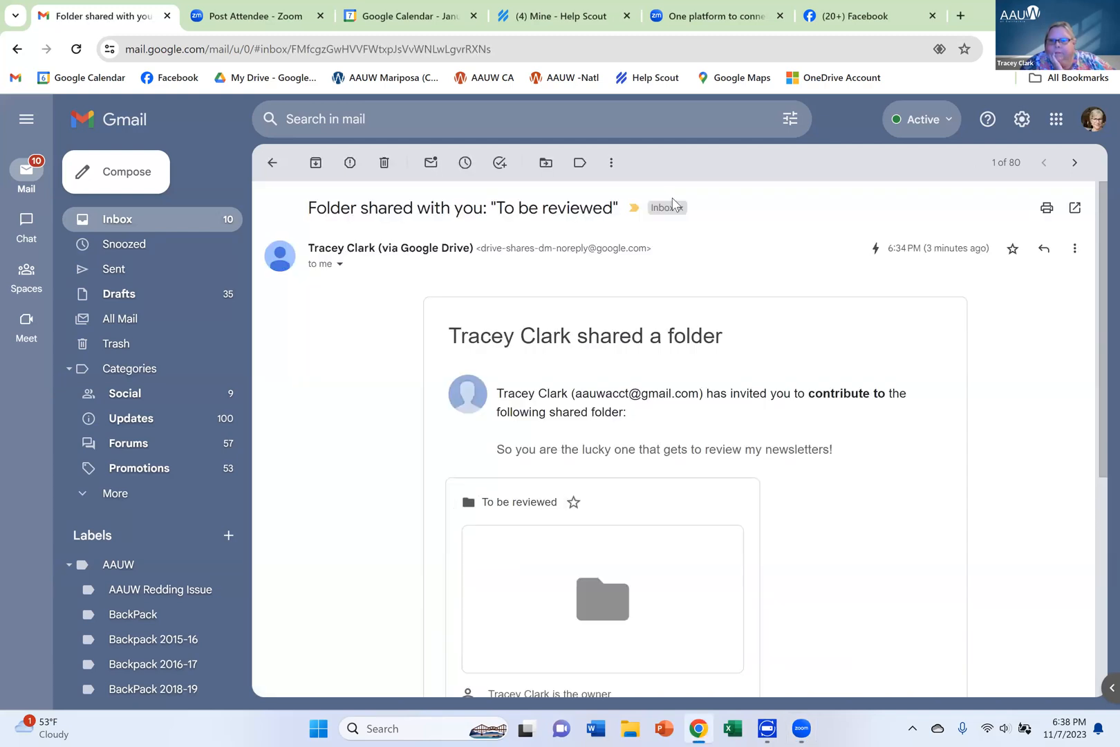
click(1057, 121)
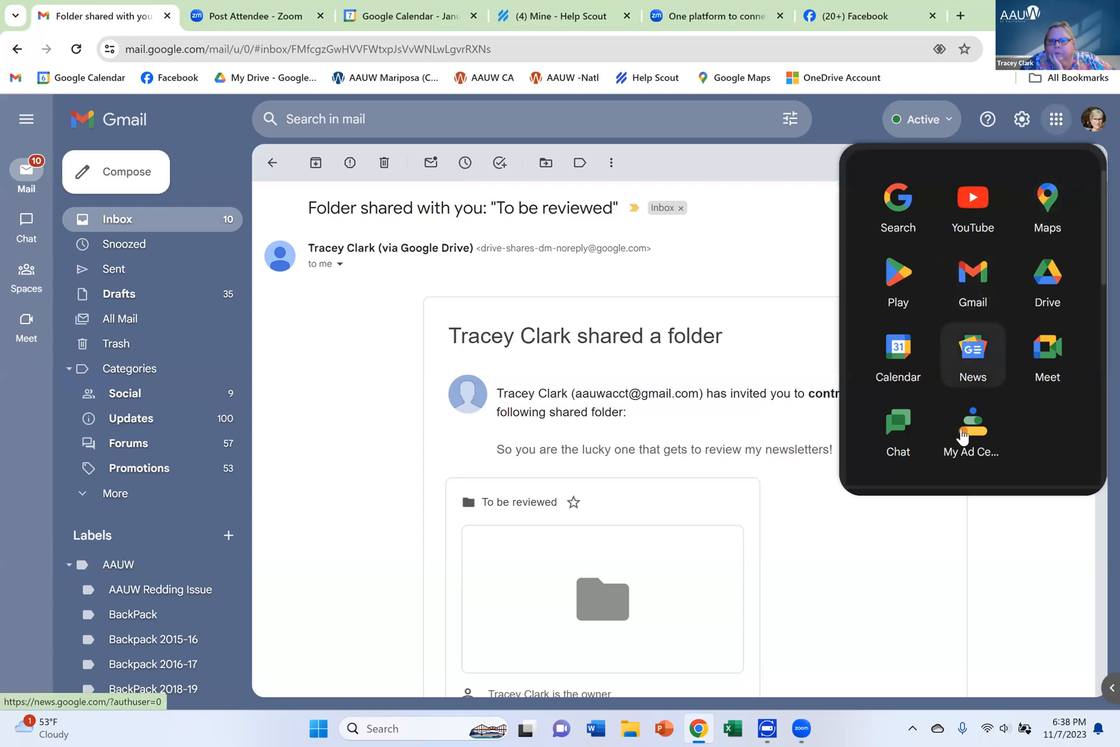
click(1049, 287)
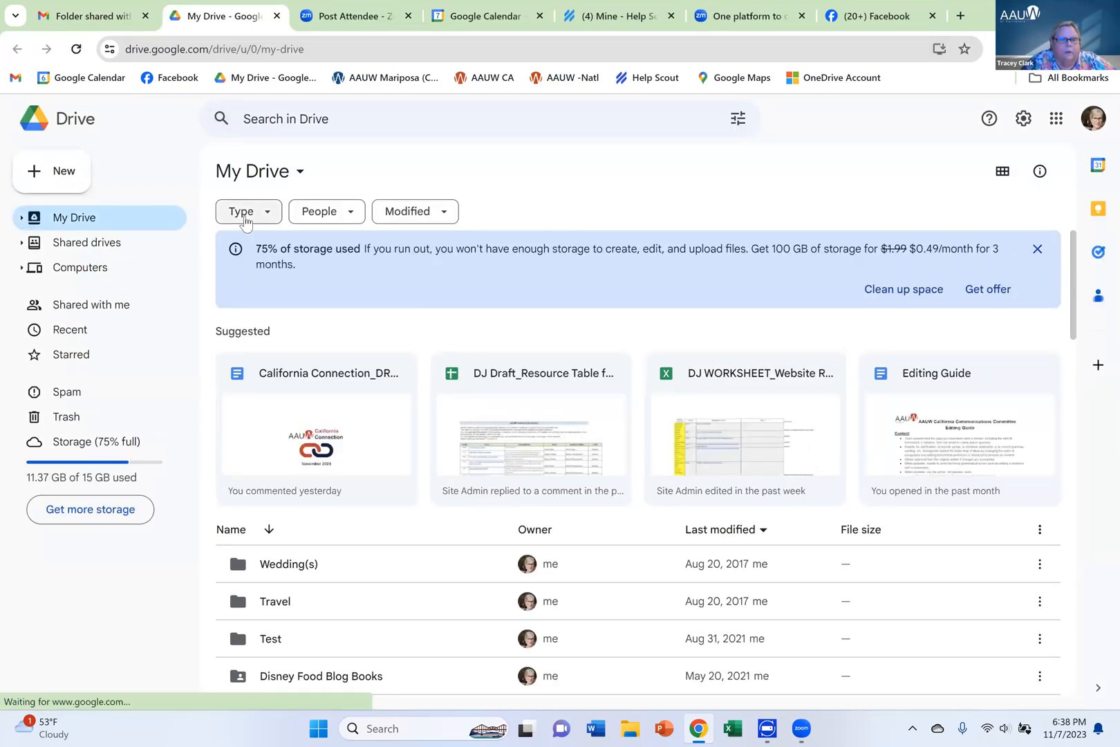
Show only folders in My Drive, then search for "to be reviewed" and open the suggested To be reviewed folder
click(246, 215)
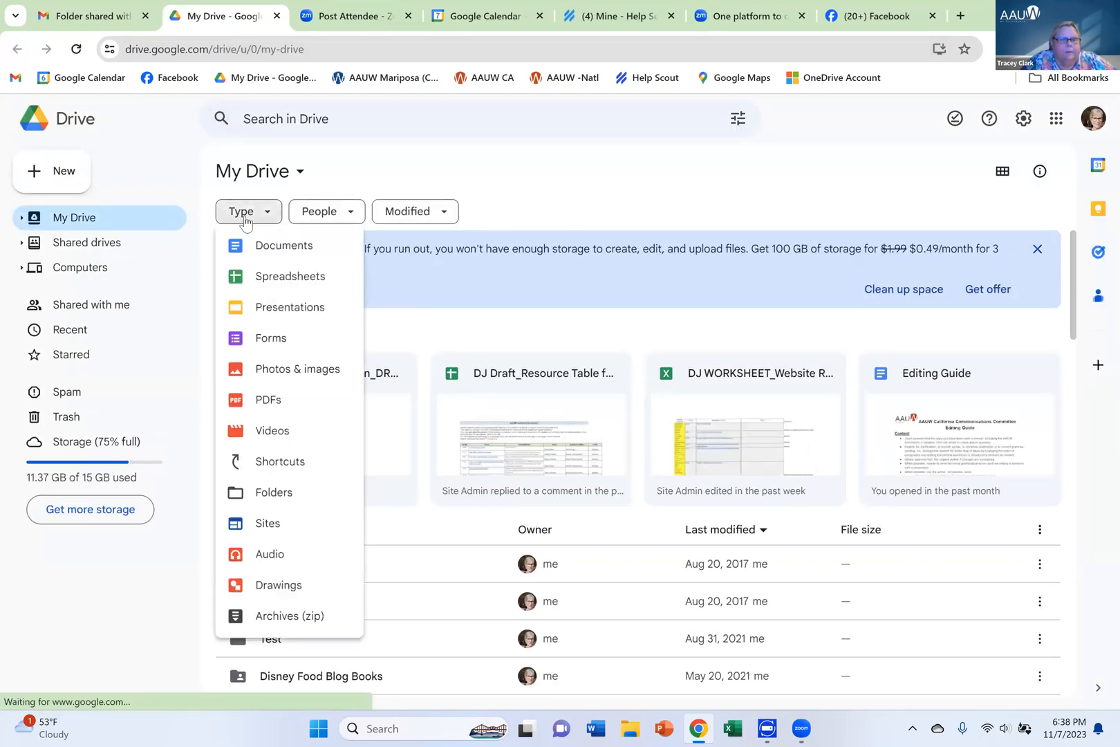
click(265, 503)
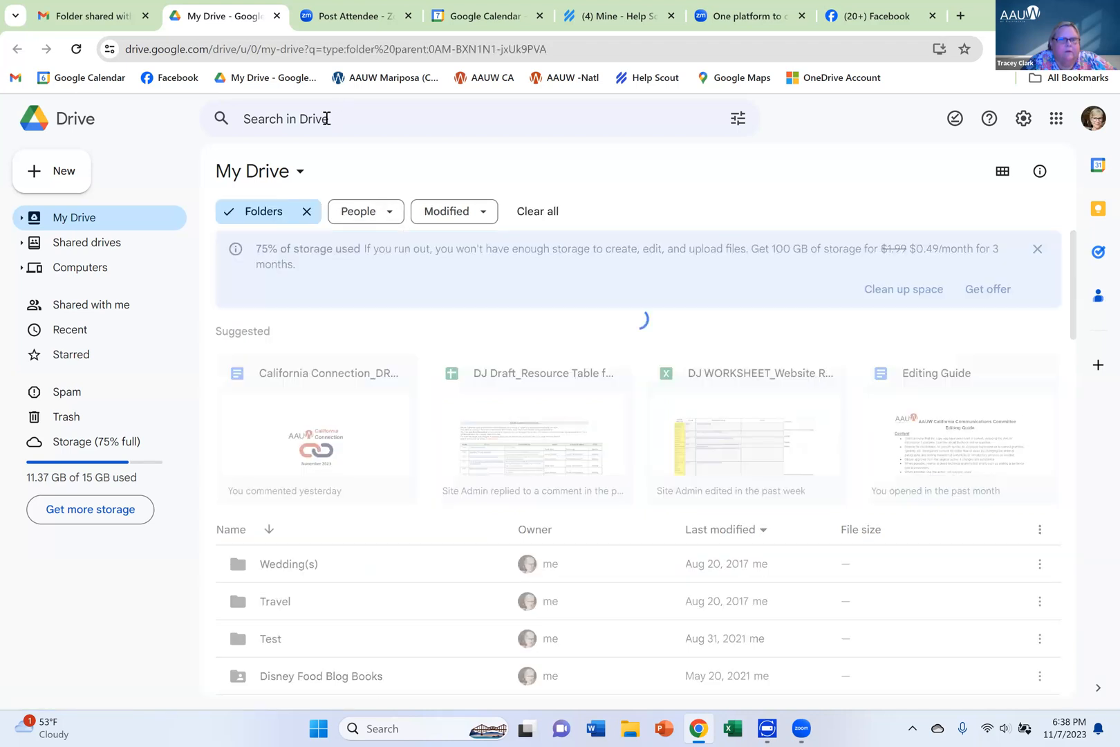
click(326, 118)
text(to be re)
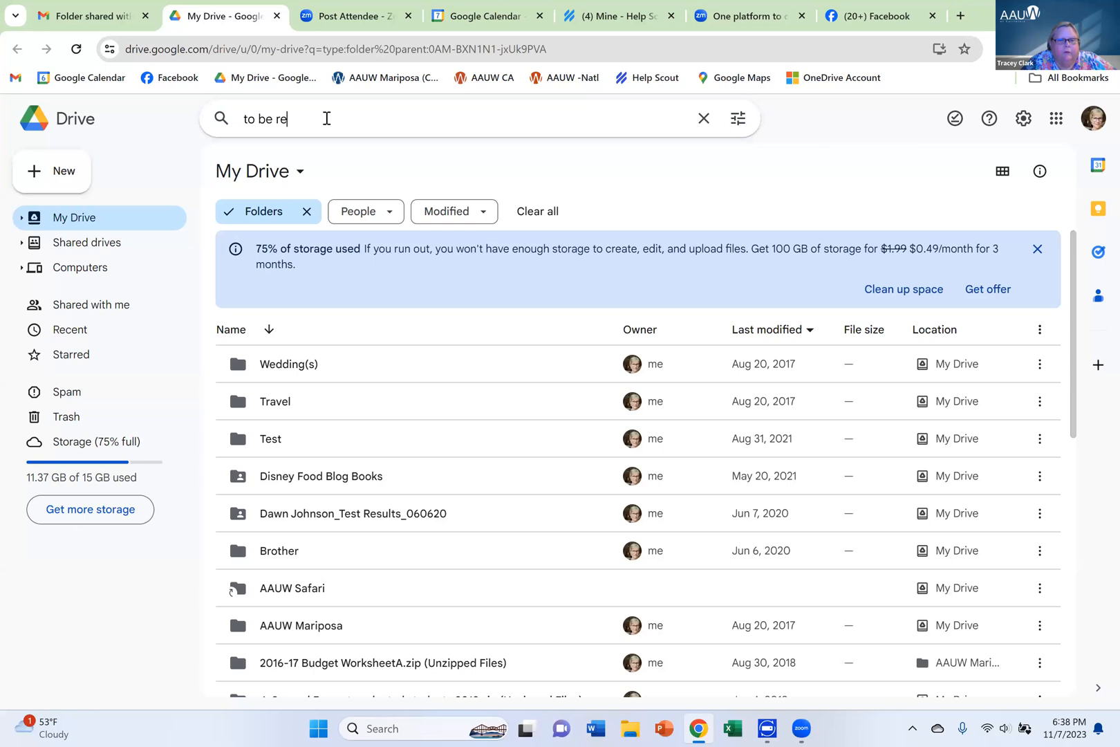
text(viewed)
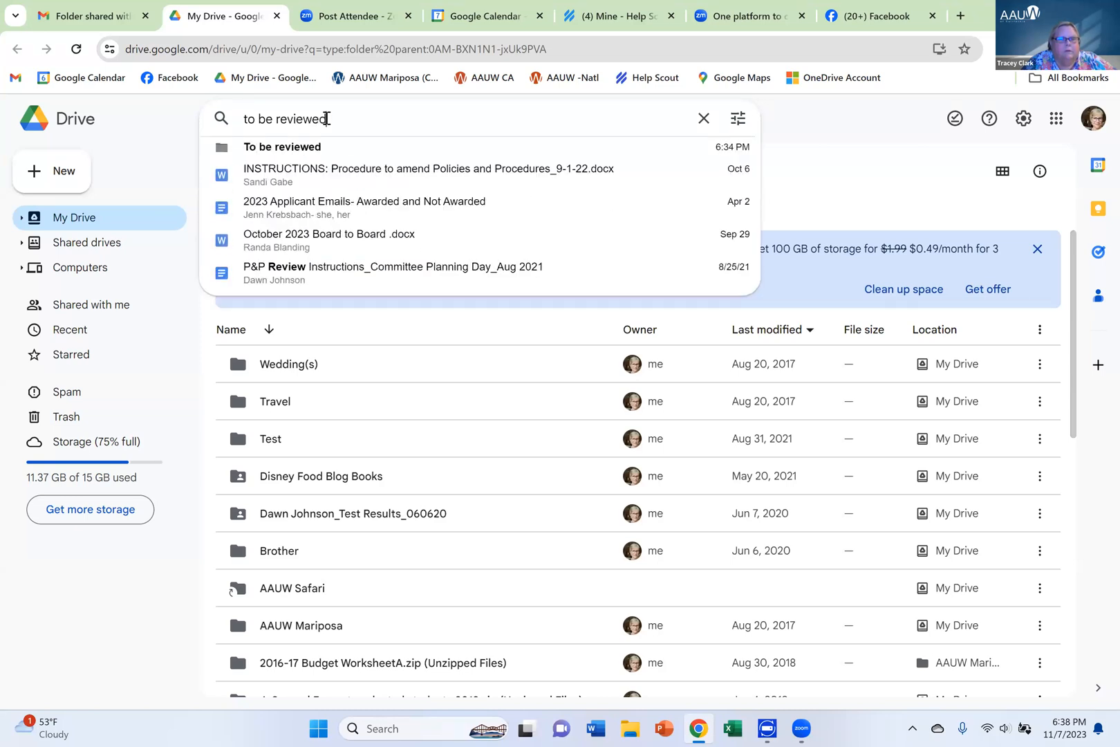
click(308, 153)
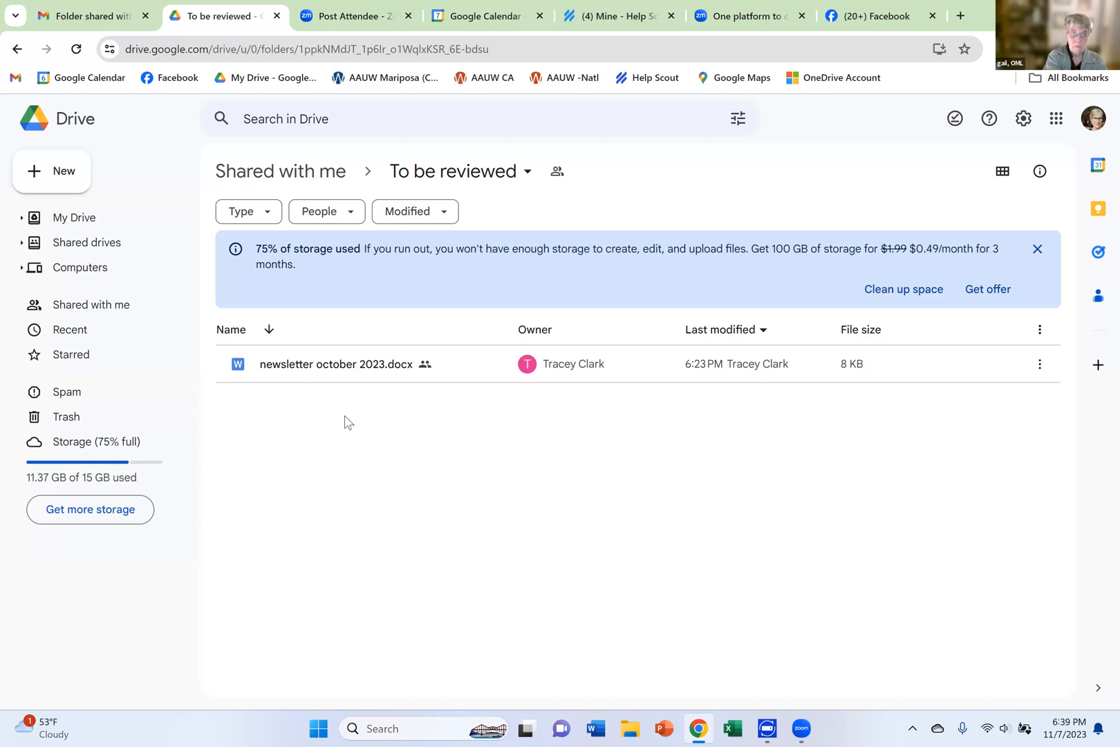
Open Shared with me and look through the items shared with this account
click(82, 311)
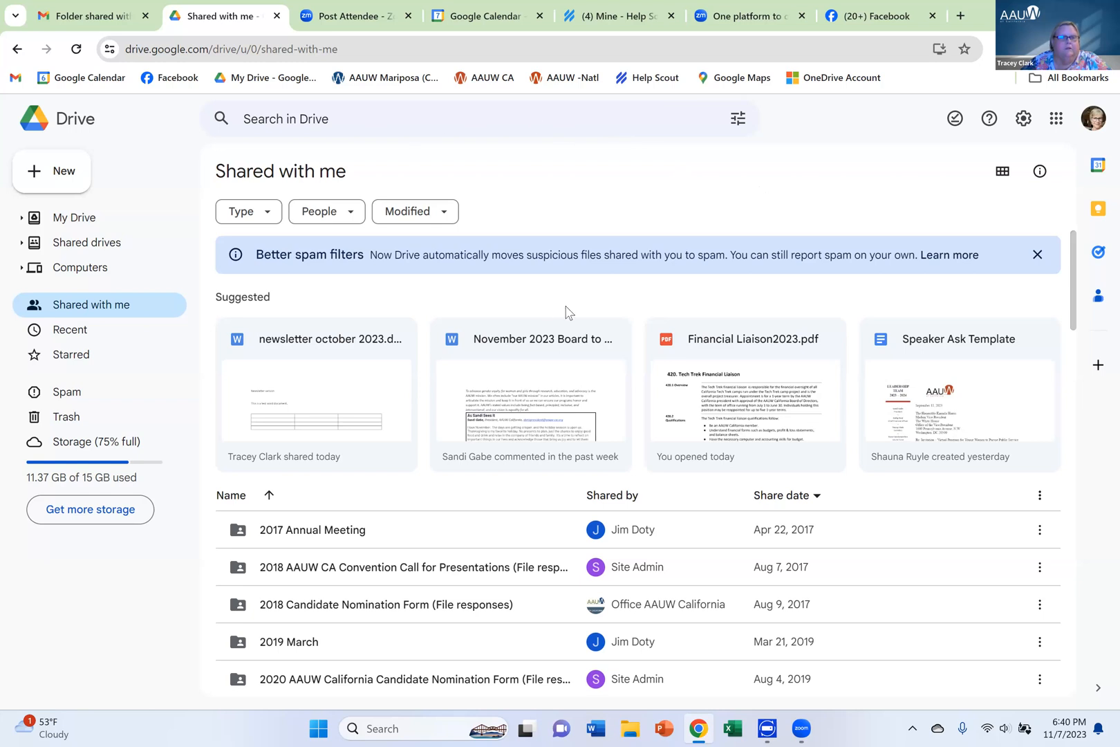
scroll(570, 309, down, 15)
scroll(576, 306, up, 15)
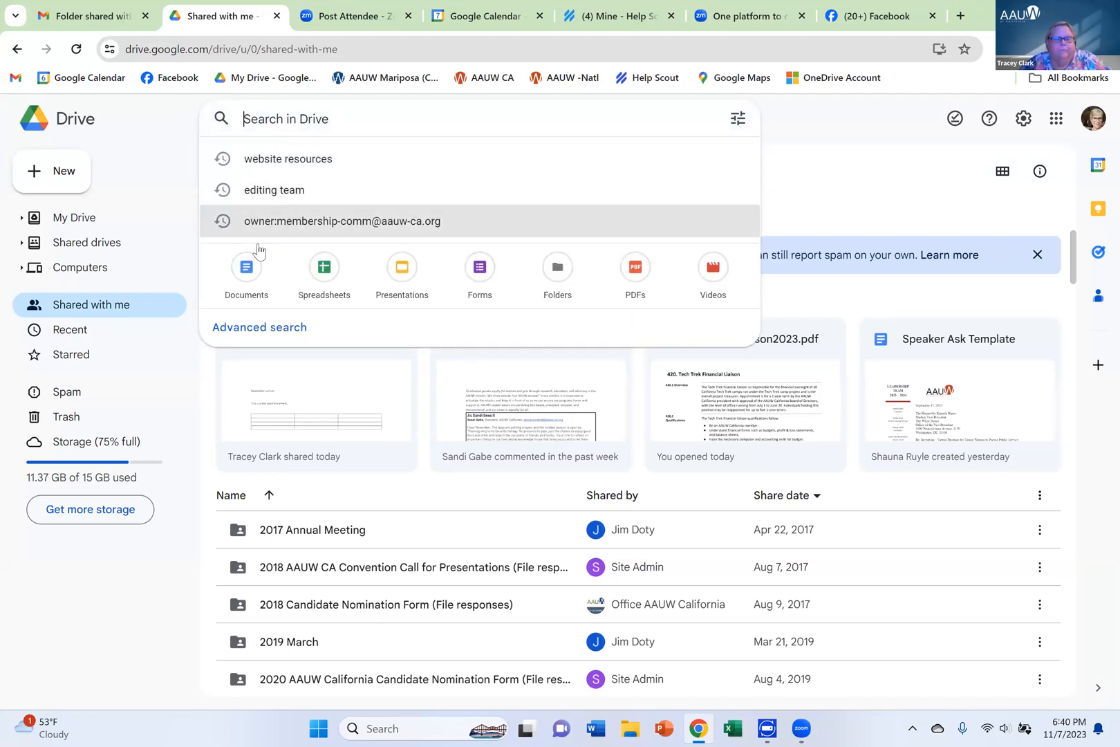
Search Drive for "to be reviewed" limited to folders and open the To be reviewed folder from the results
click(546, 277)
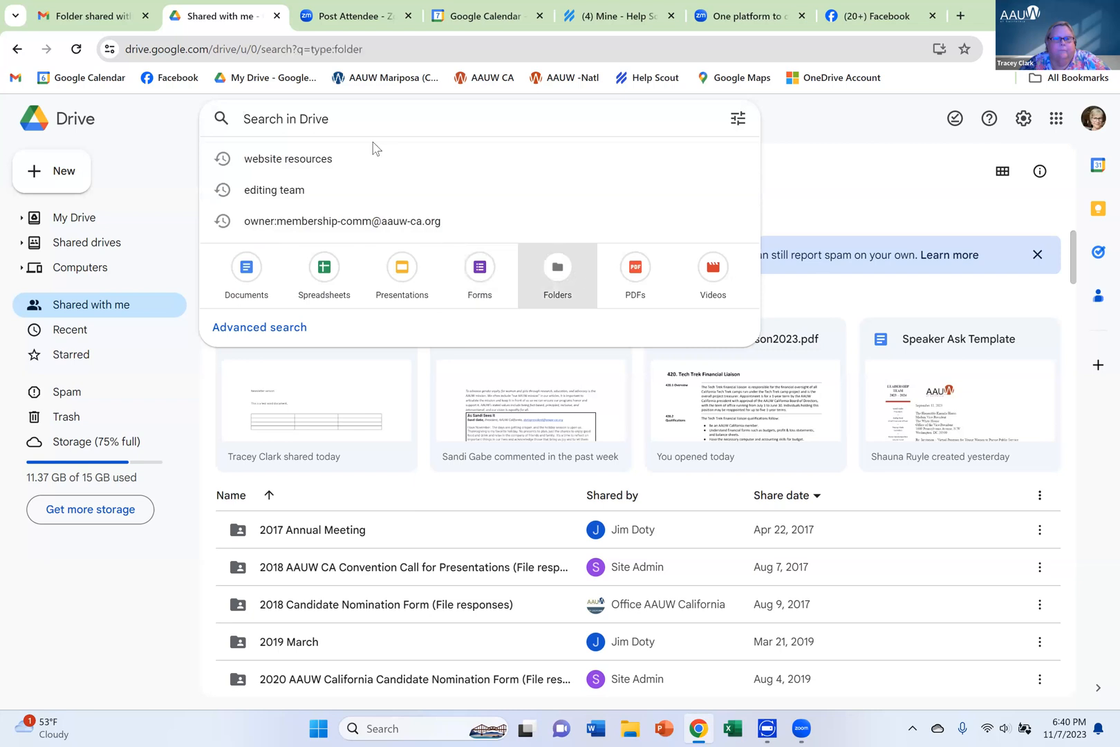
click(243, 119)
text(To be review)
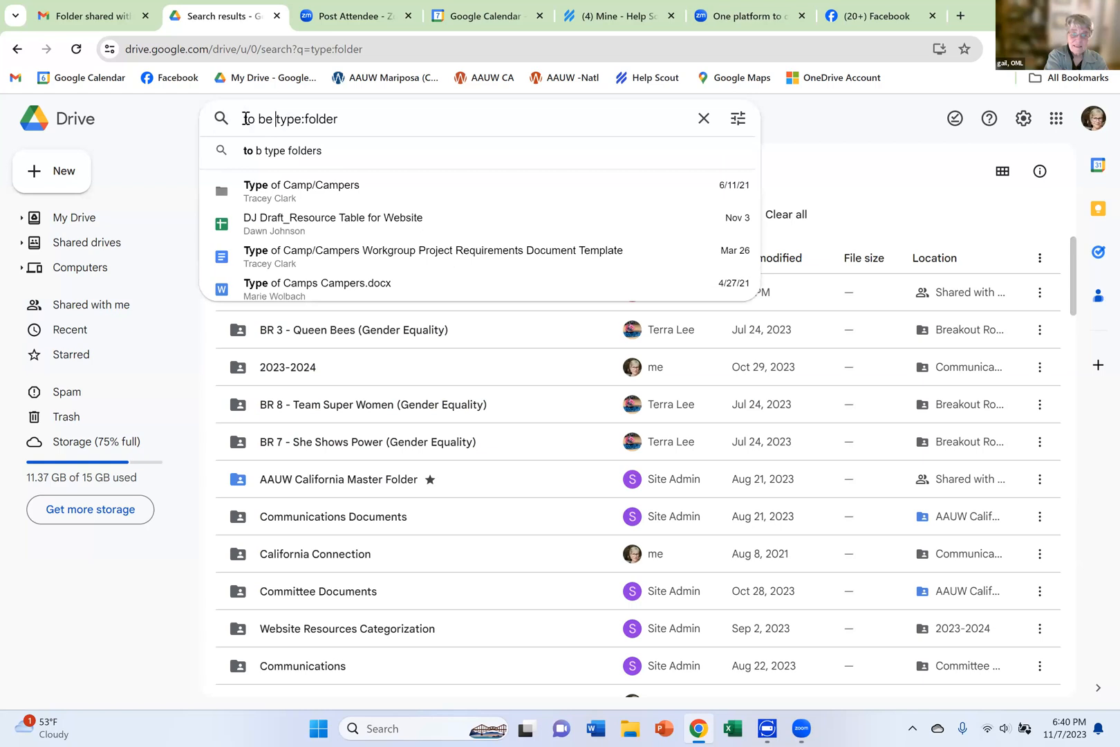
text(ed)
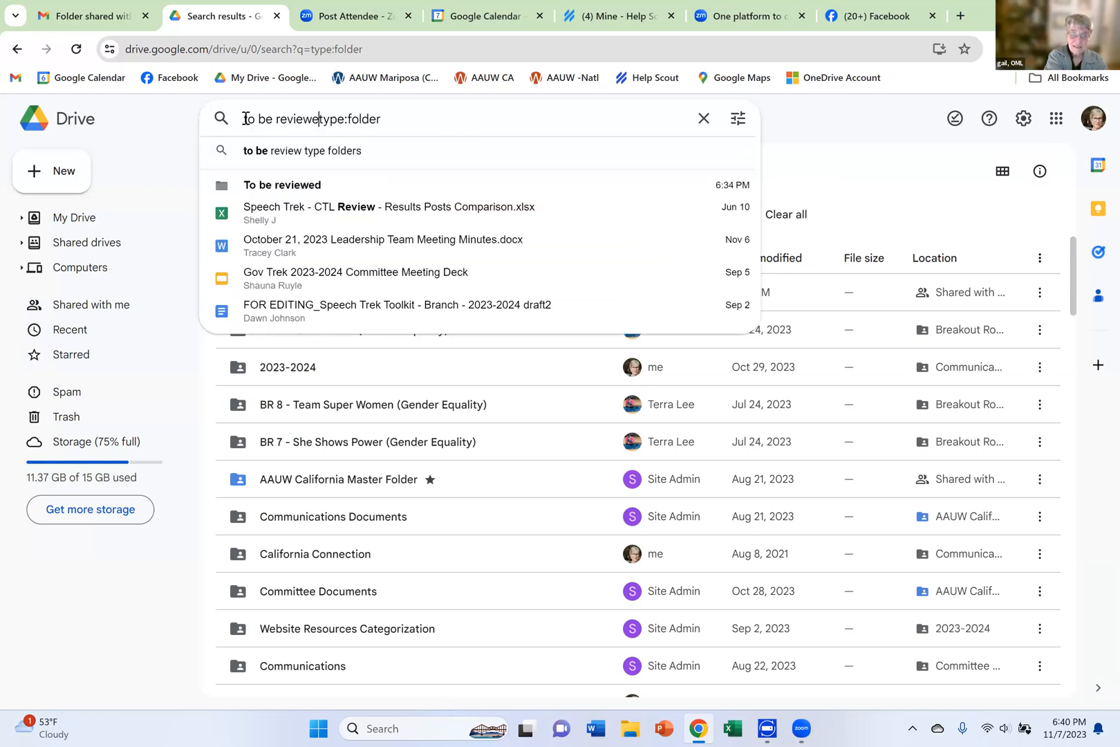
key(Return)
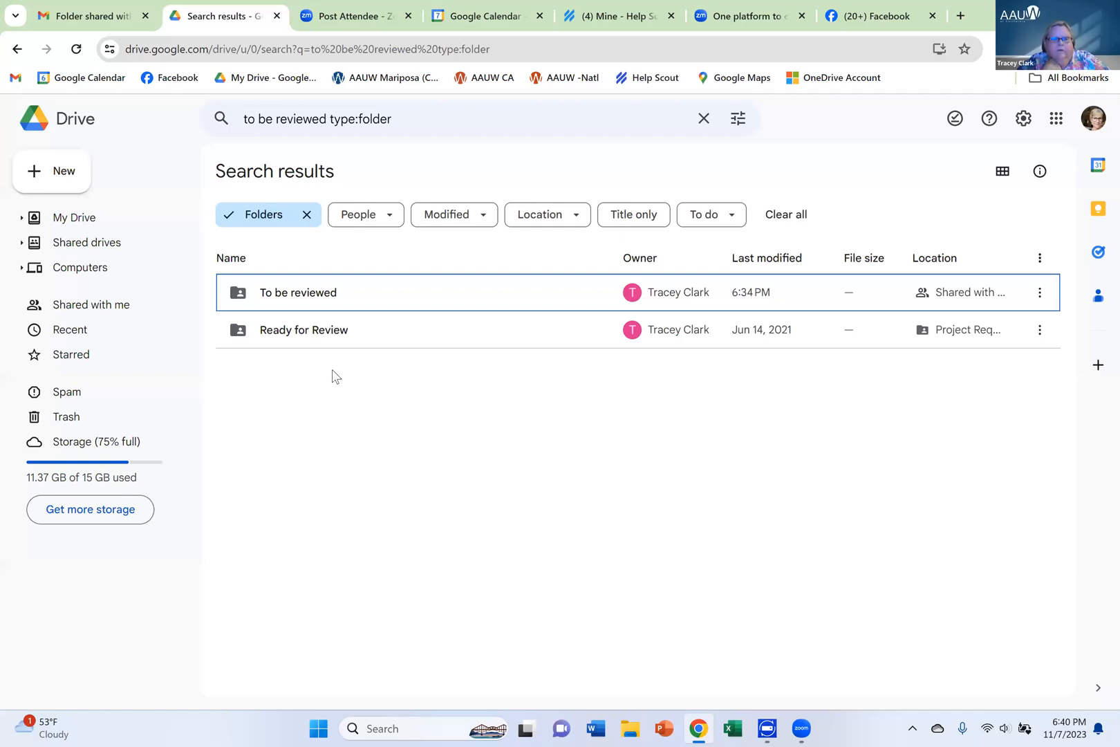
double_click(316, 297)
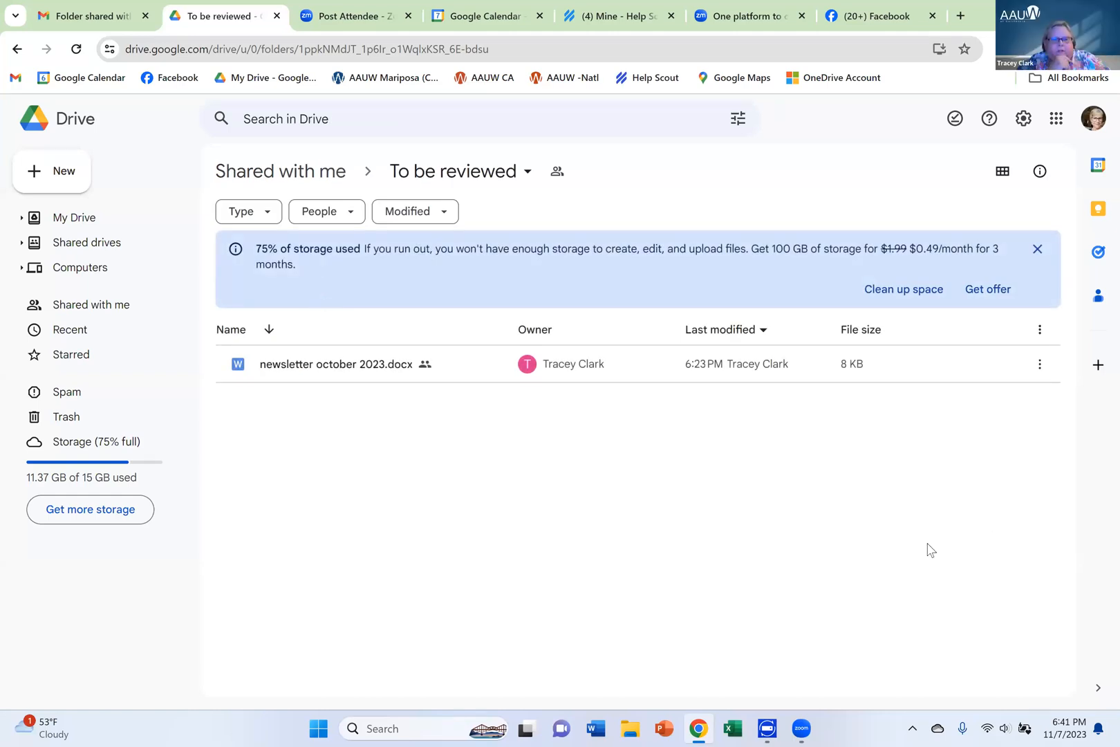
Open newsletter october 2023.docx and, in Editing mode, extend "Newsletter version" with "that", the author's first name and "wrote"
double_click(351, 374)
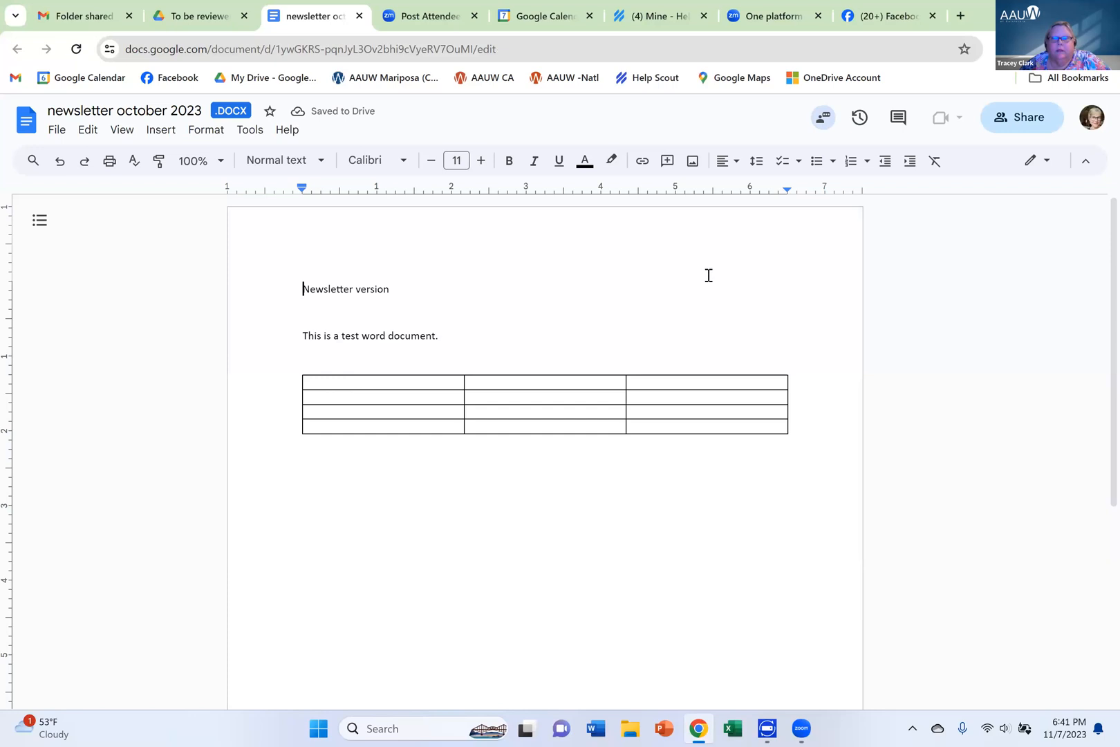
click(1031, 161)
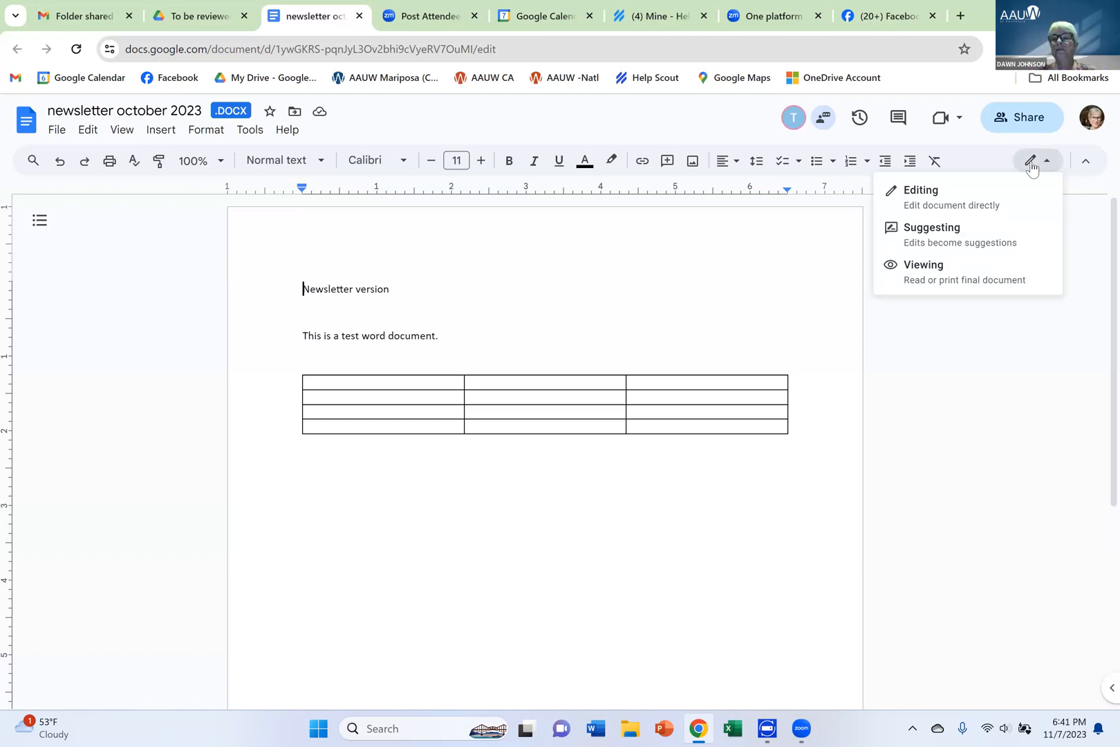
click(956, 193)
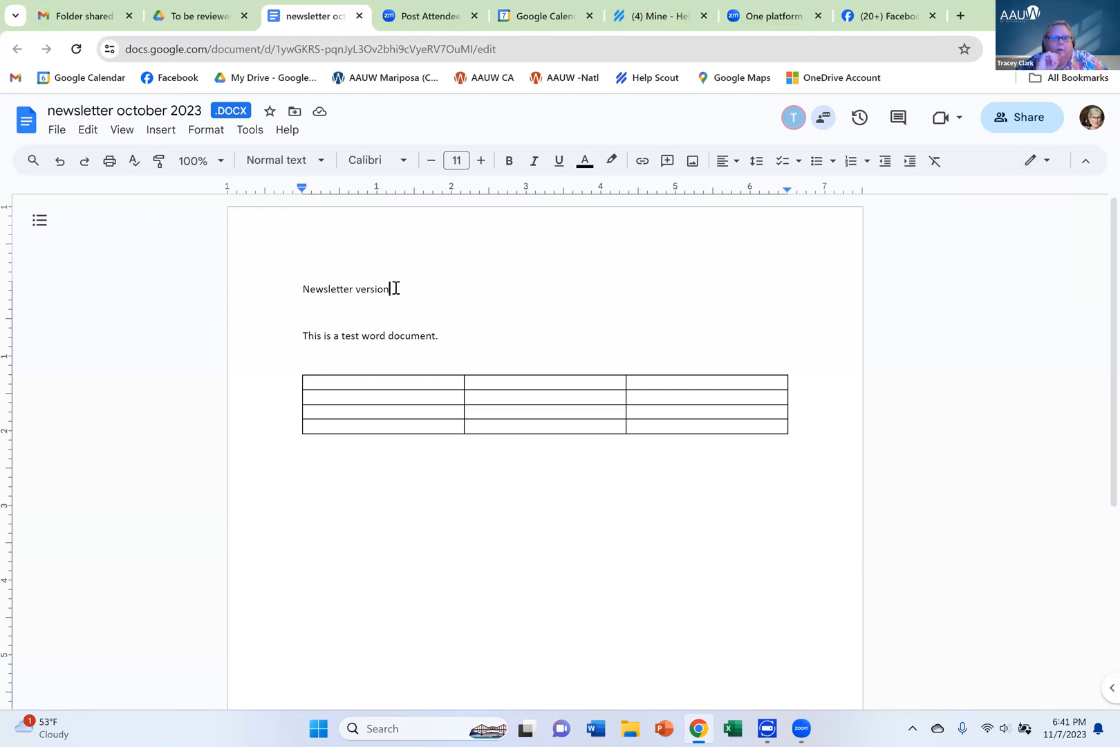
text(th)
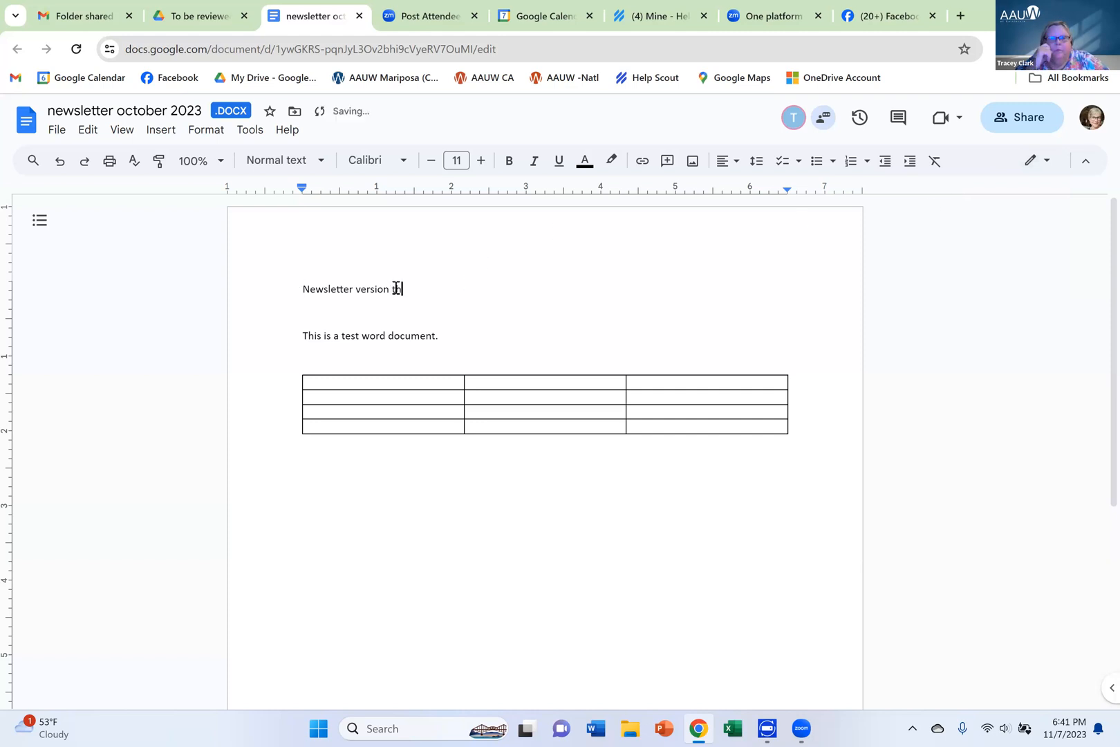
text(at Tracy )
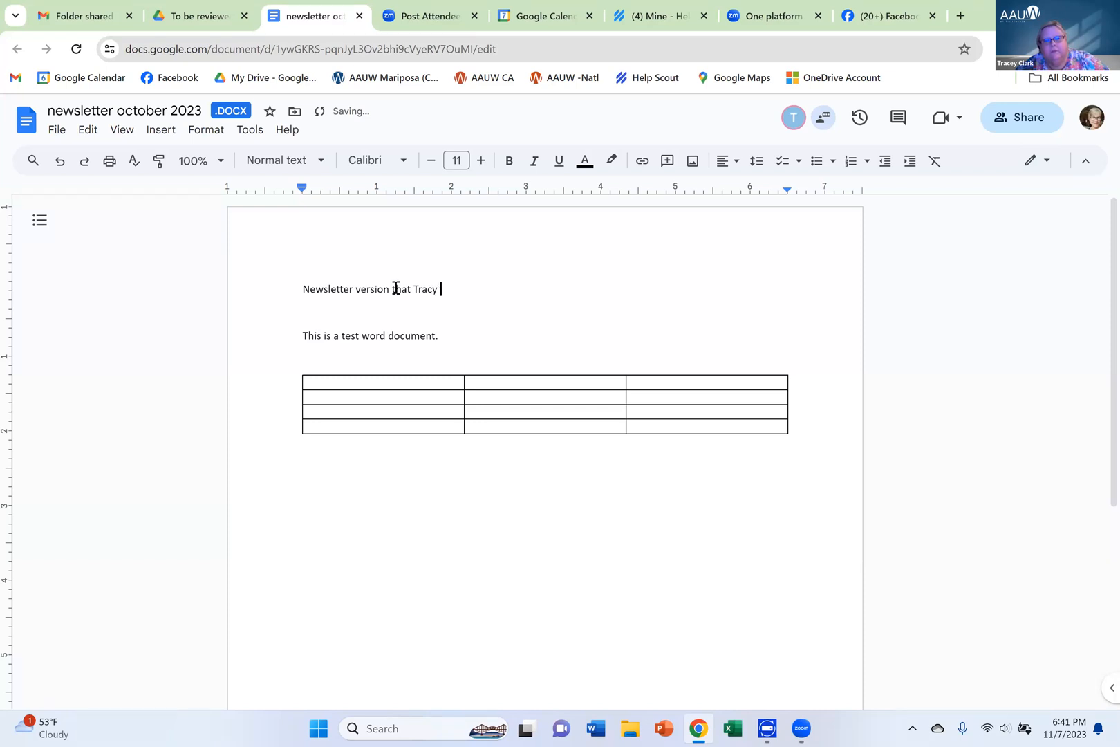
text(wrote)
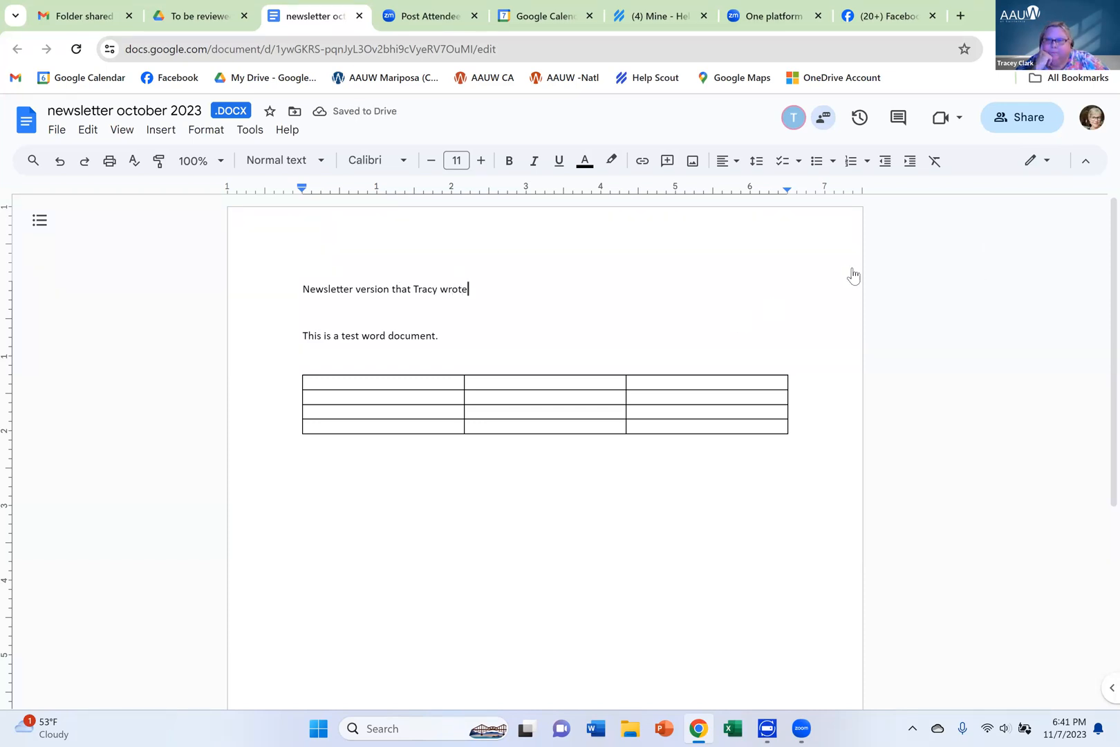
Switch to Suggesting mode and add "and I don't know if she likes it" plus a line break after the first line's text
click(1027, 166)
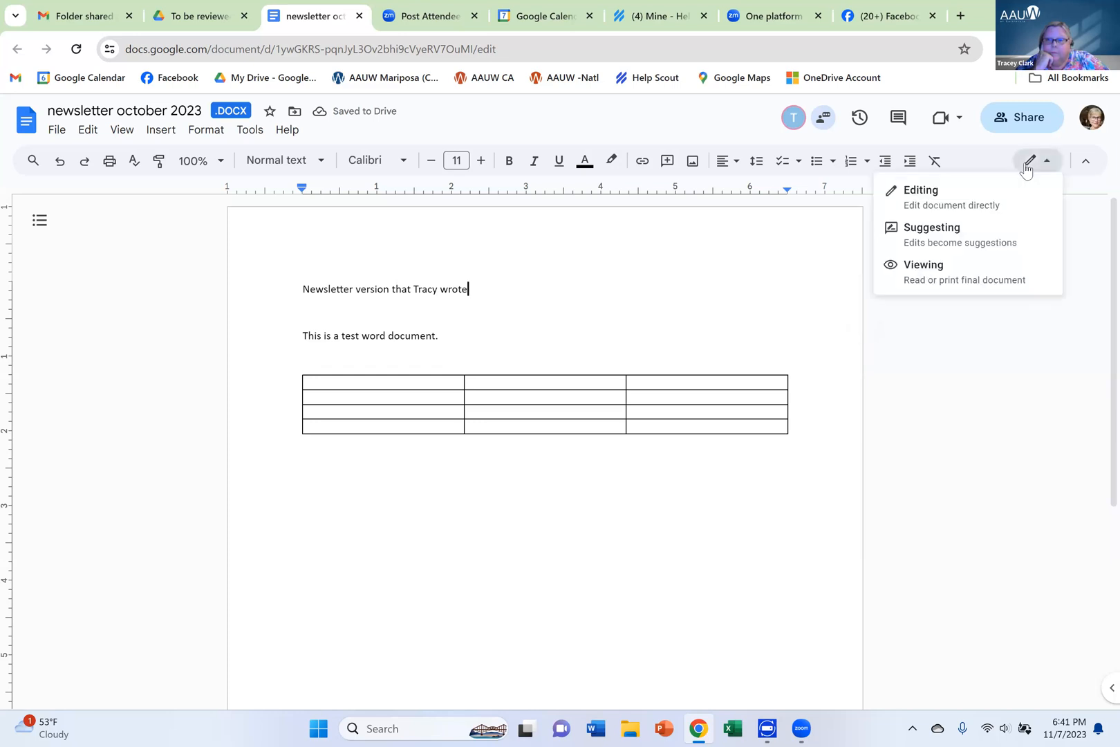
click(996, 245)
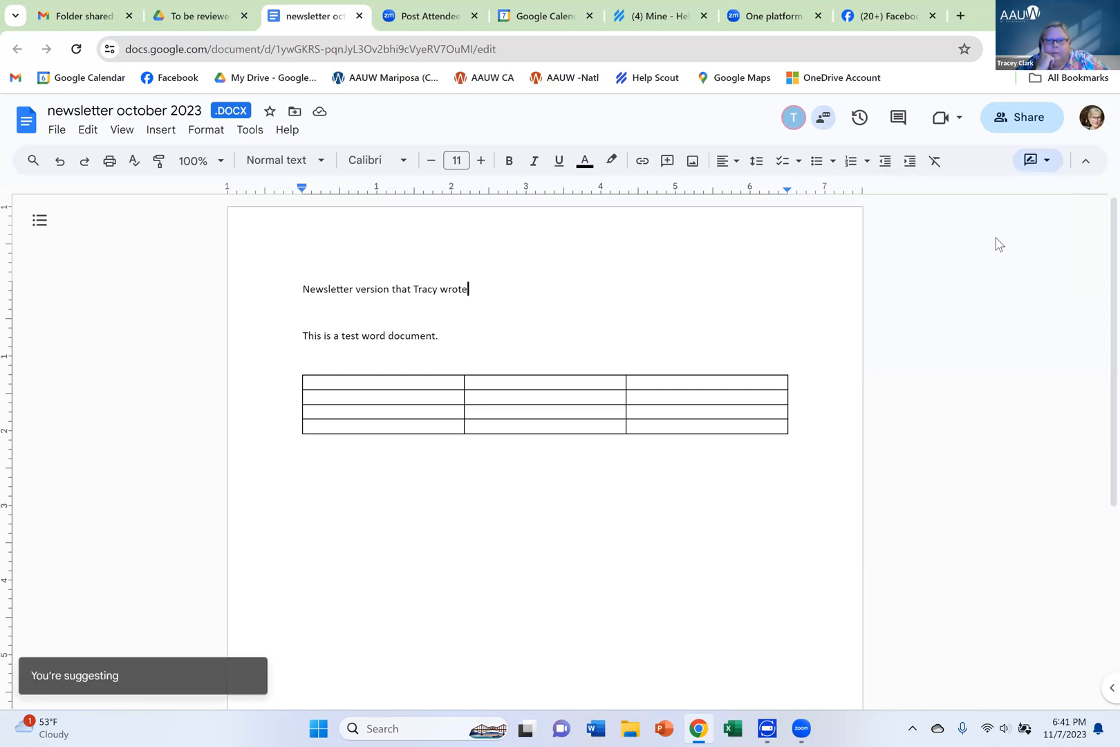
click(493, 282)
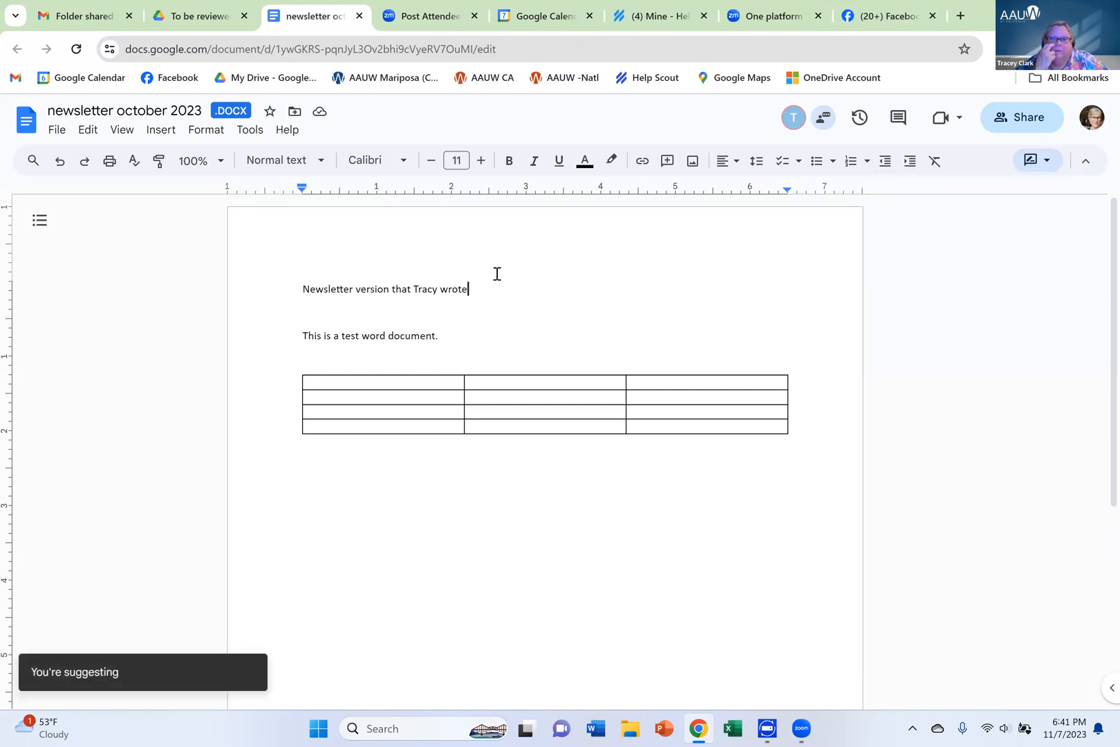
text(and I don't know if she likes it)
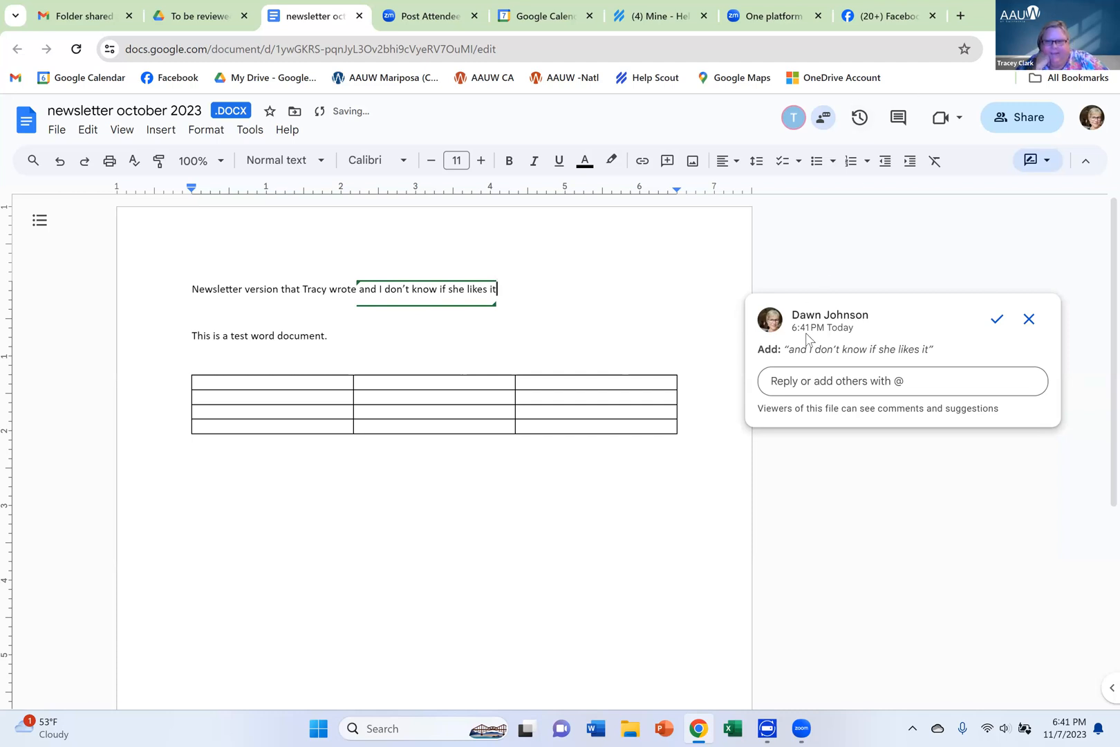
key(Return)
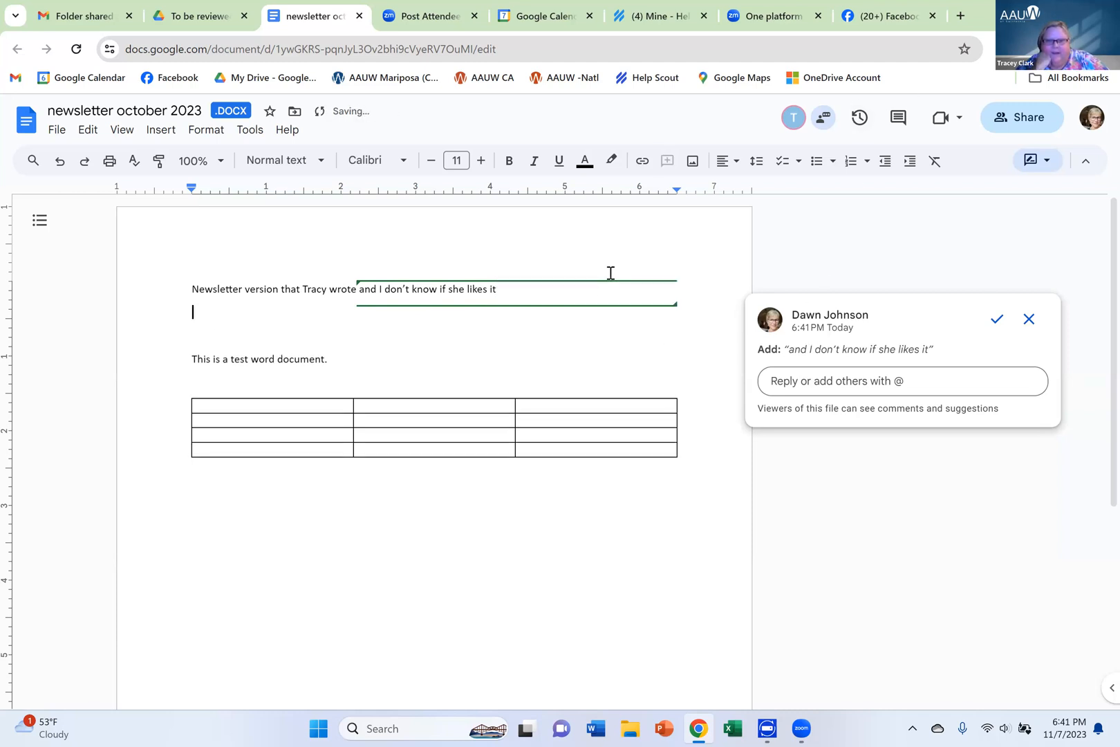
Examine how the suggested addition is marked in the text and described on its suggestion card
click(570, 495)
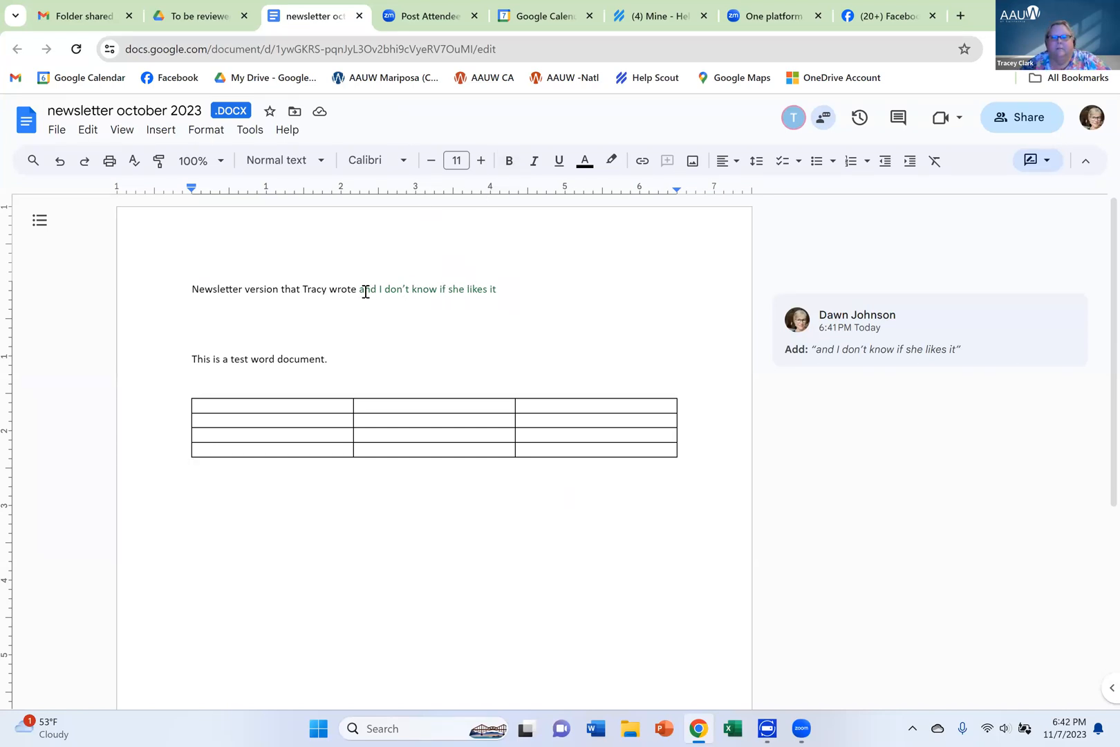
mouse_move(893, 345)
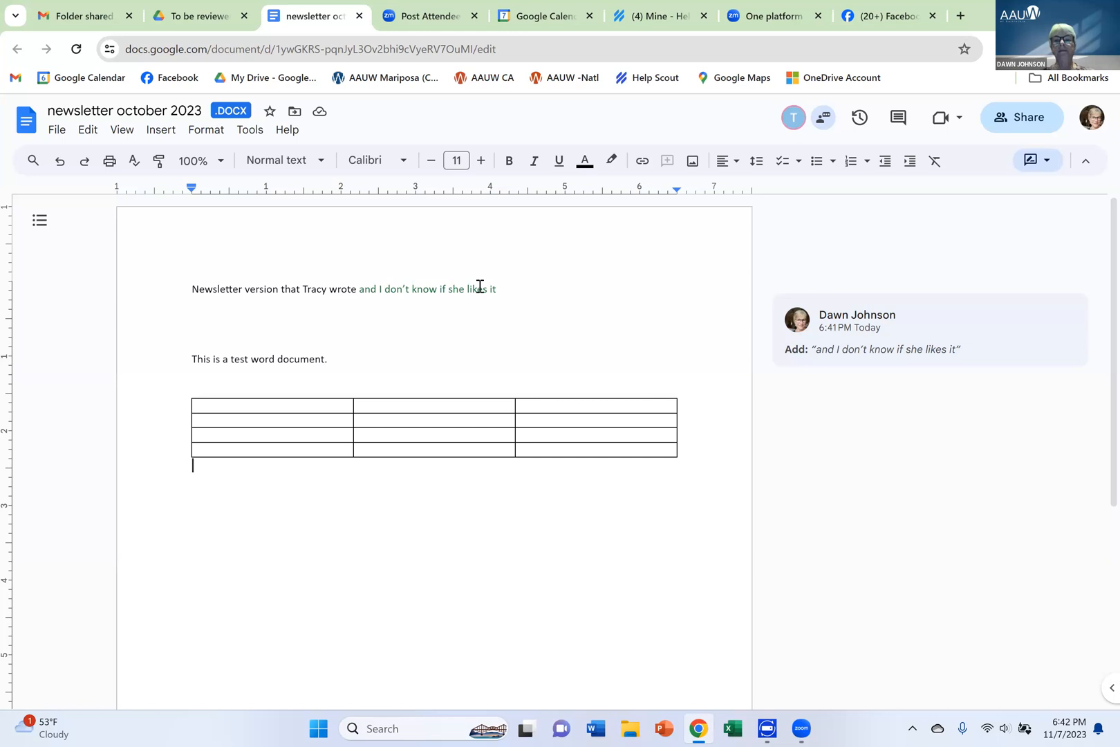
click(515, 295)
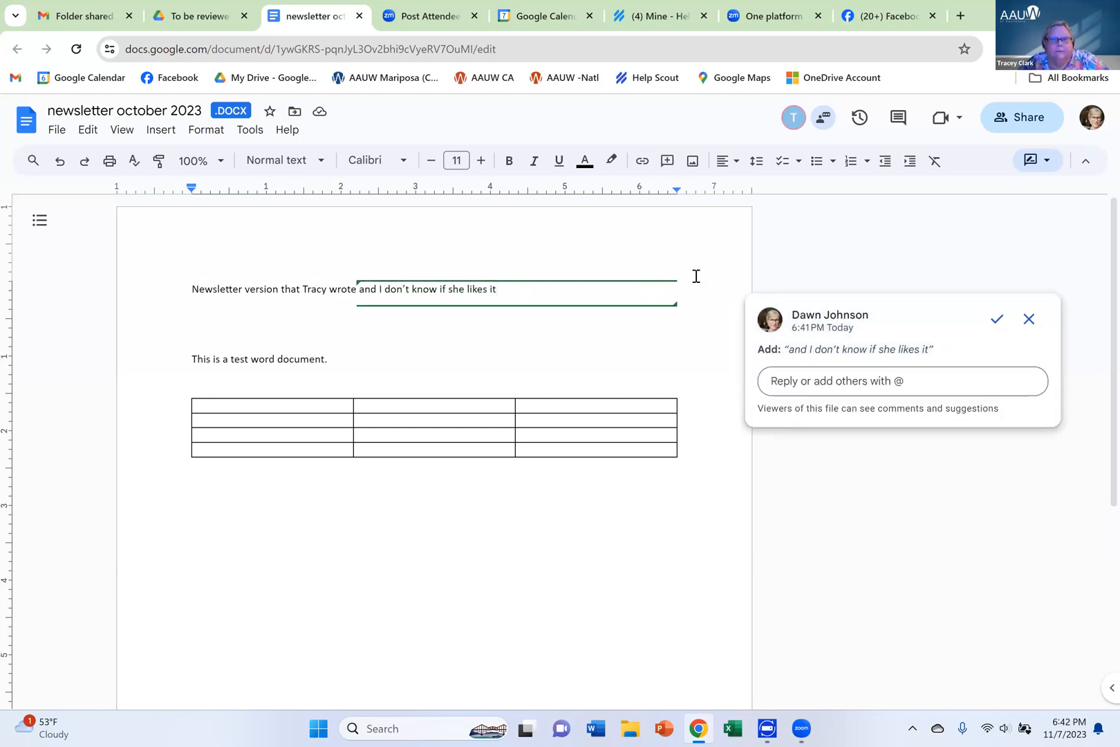
click(716, 367)
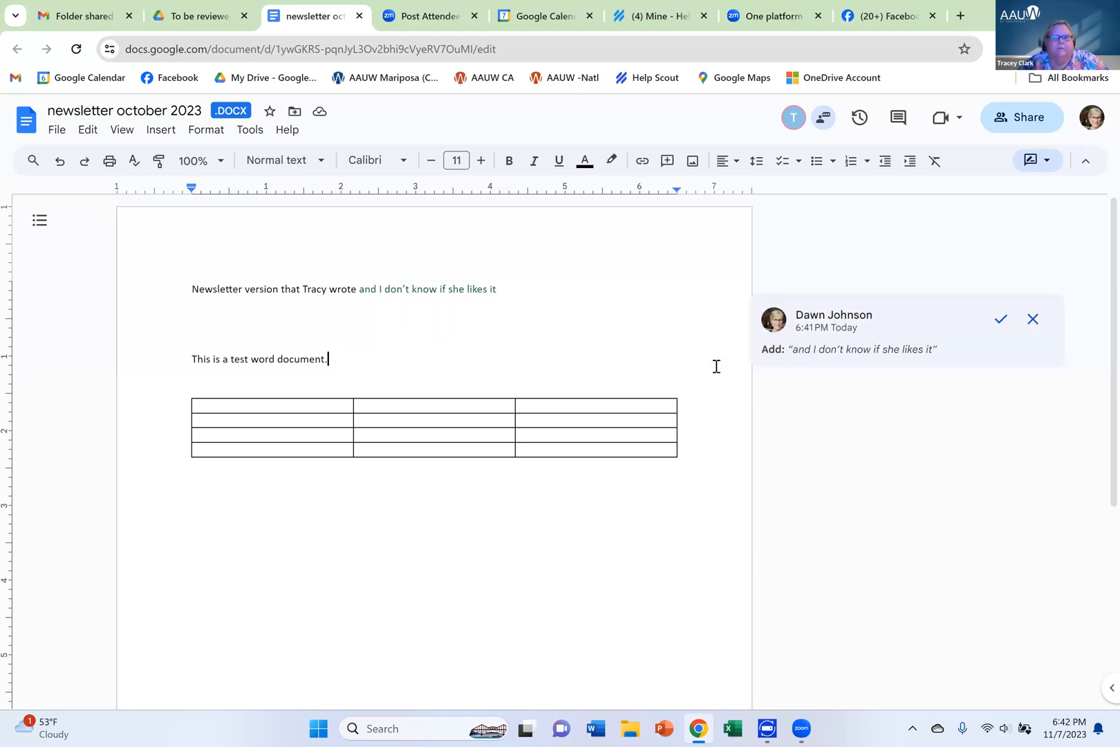
Accept the suggested addition "and I don't know if she likes it" and place the text cursor at the end of that line
scroll(864, 325, down, 1)
click(998, 285)
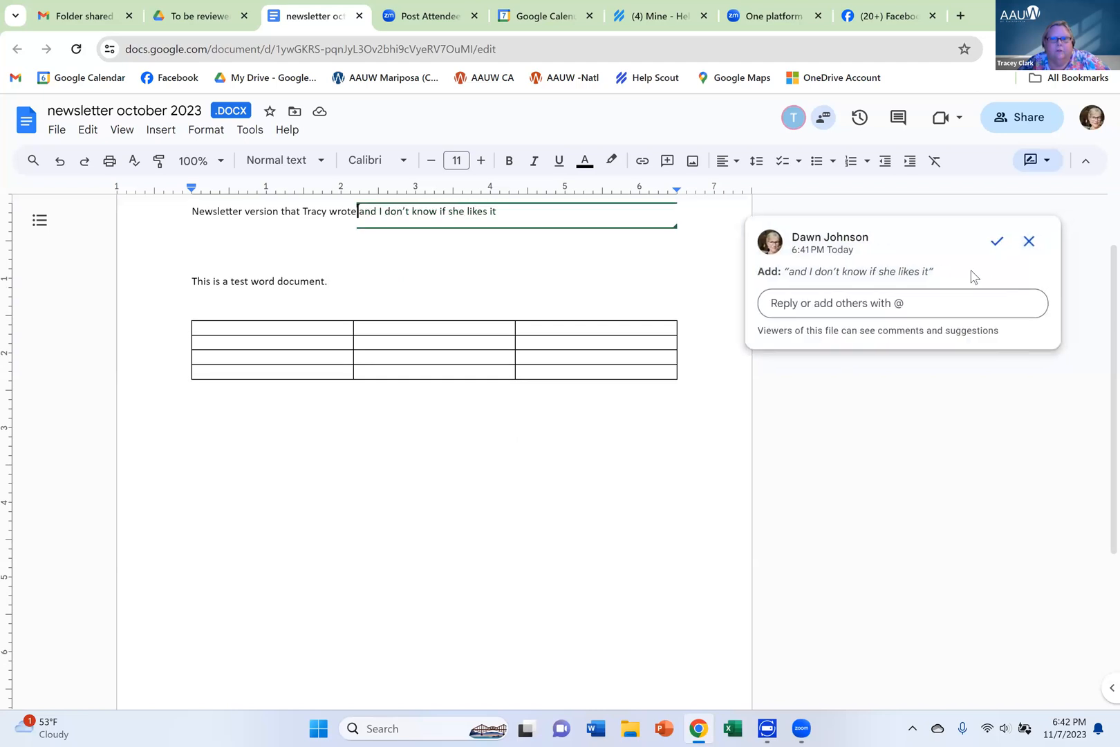
scroll(975, 271, up, 1)
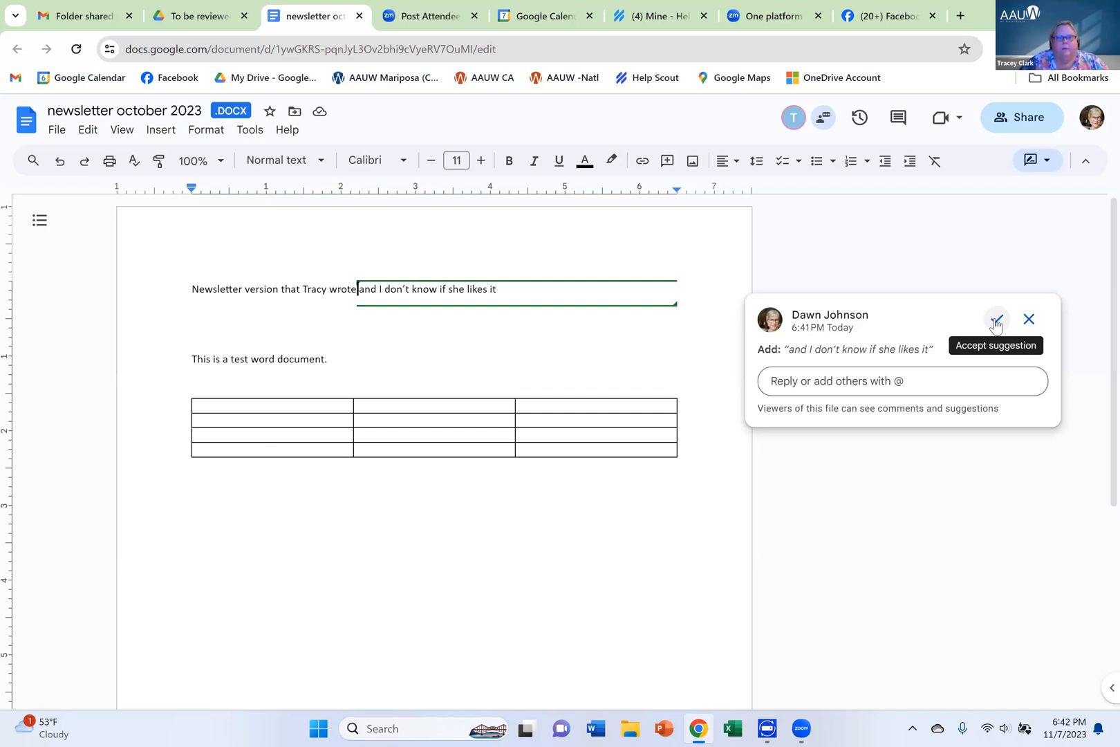
click(996, 320)
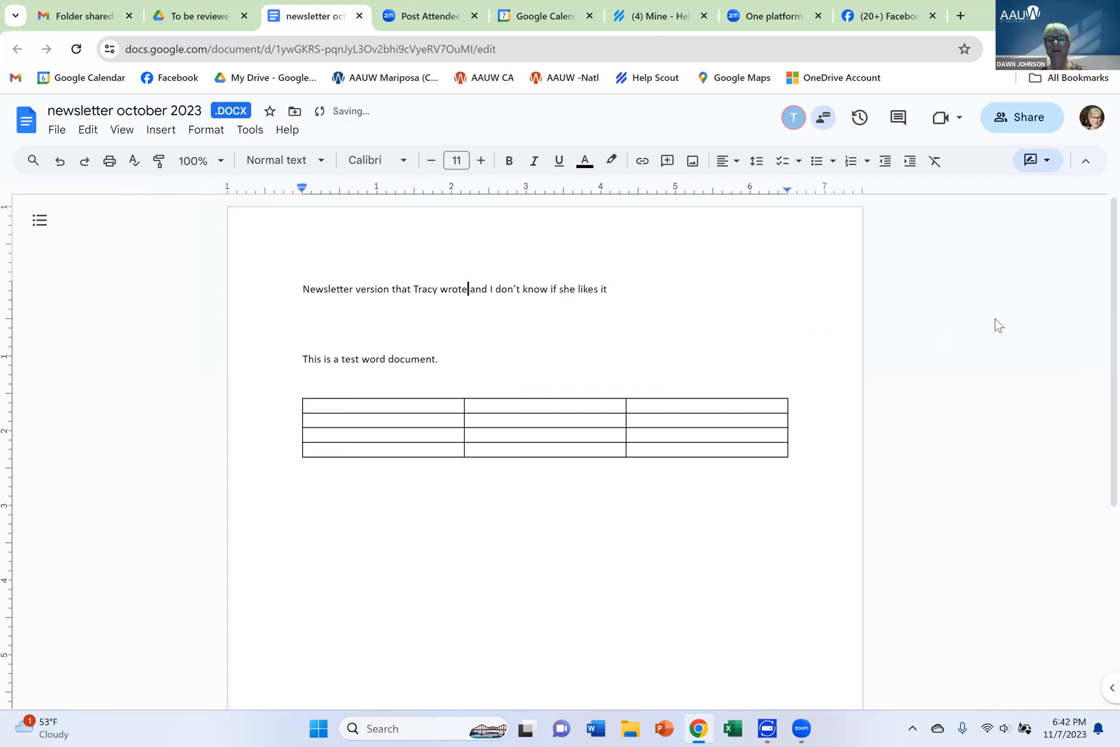
click(618, 285)
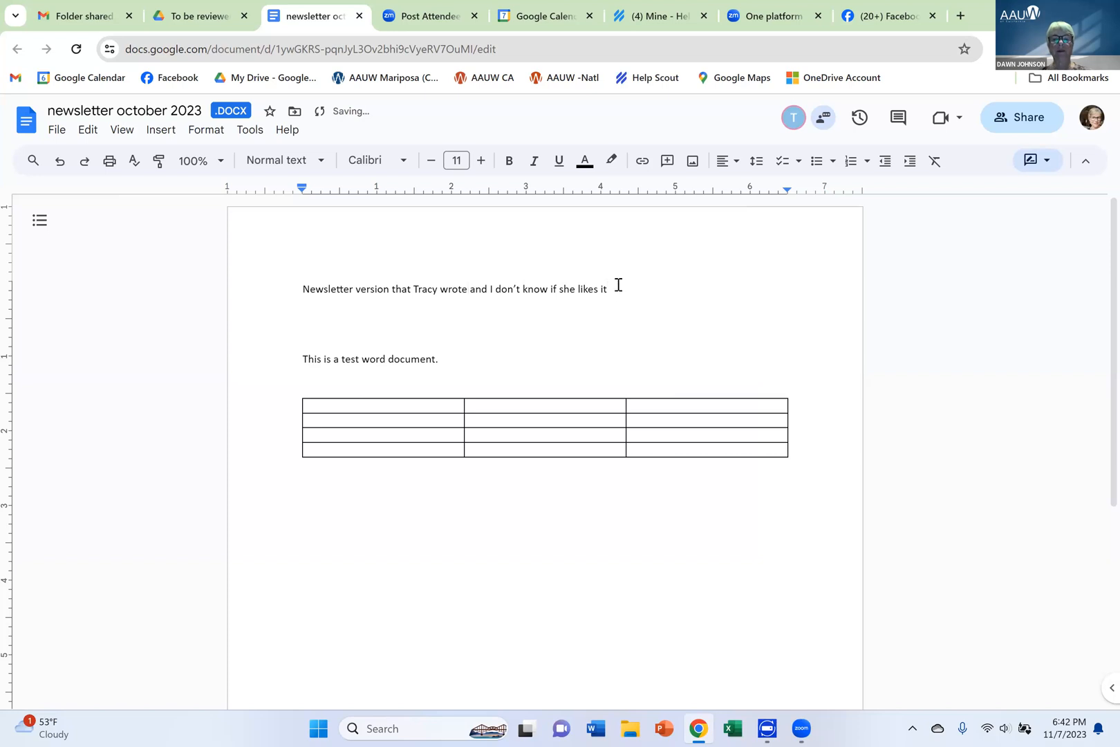
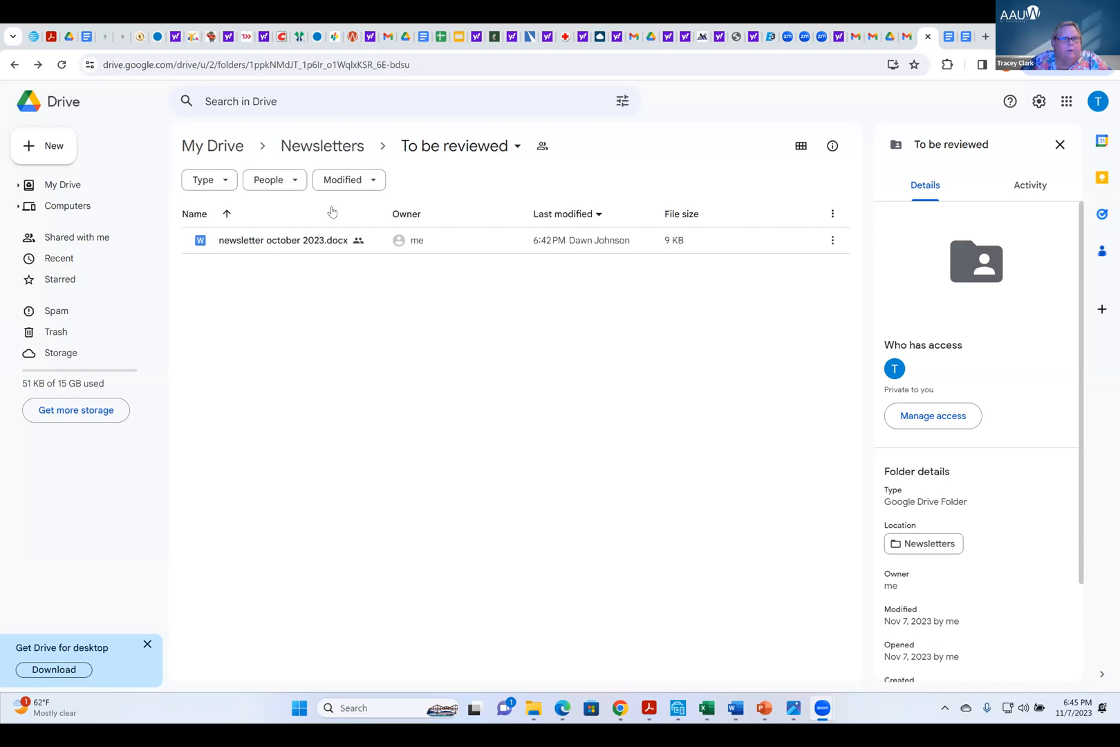
Switch to Gmail and open the saved draft "For Your Review" containing the newsletter document link
click(1066, 102)
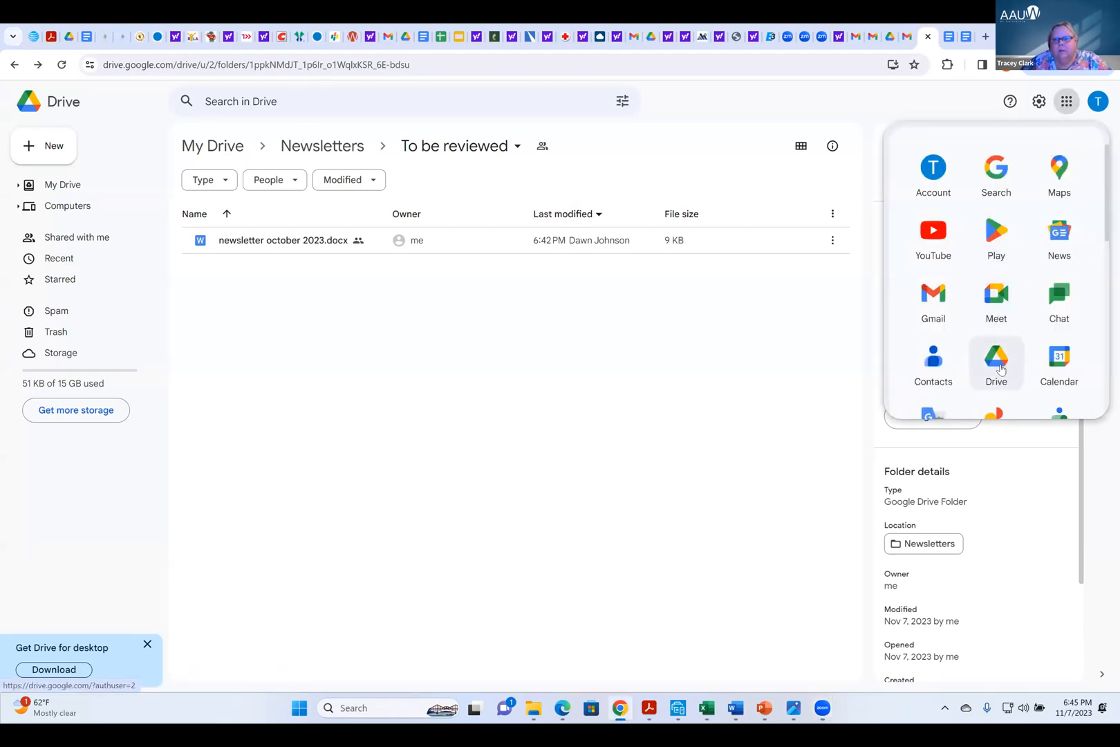
click(932, 302)
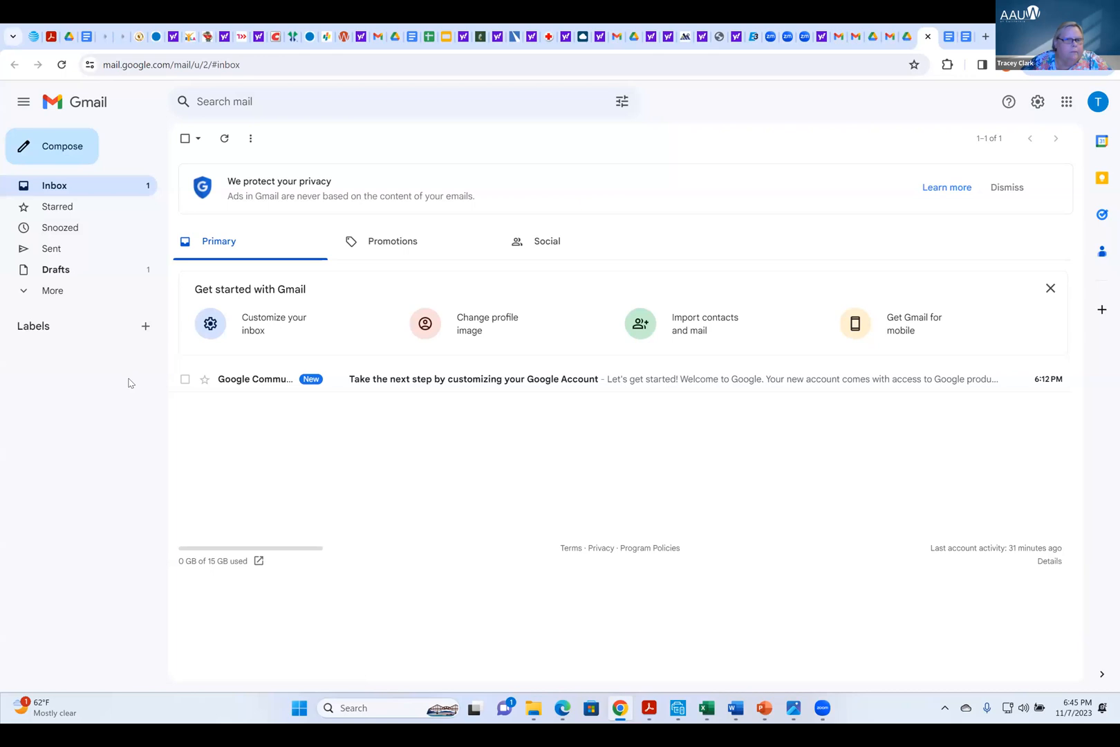
click(56, 269)
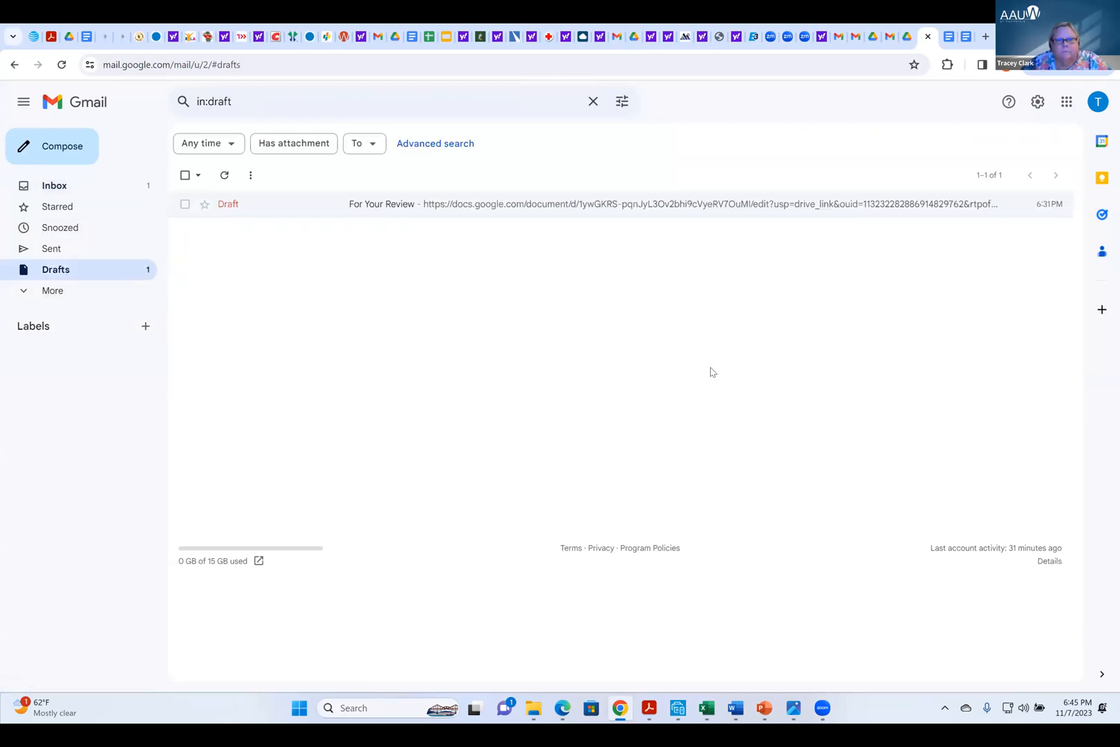
click(477, 206)
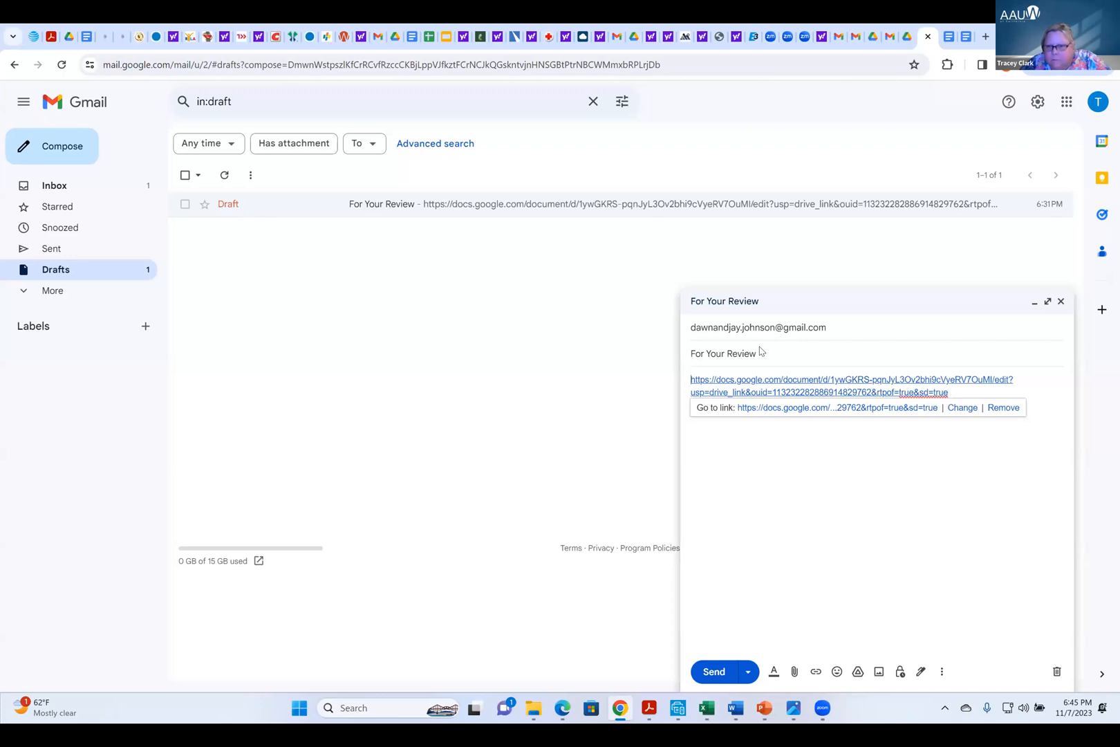
Replace the recipient of the For Your Review draft with the AAUW California office e-mail address
click(833, 328)
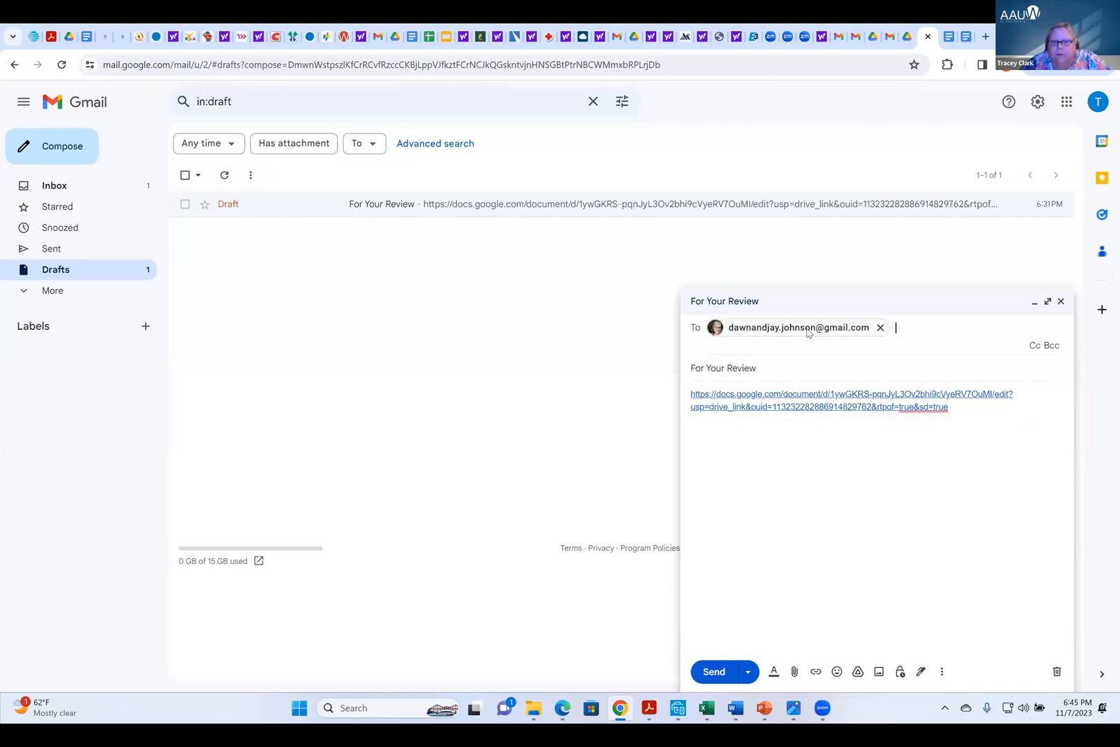
click(880, 327)
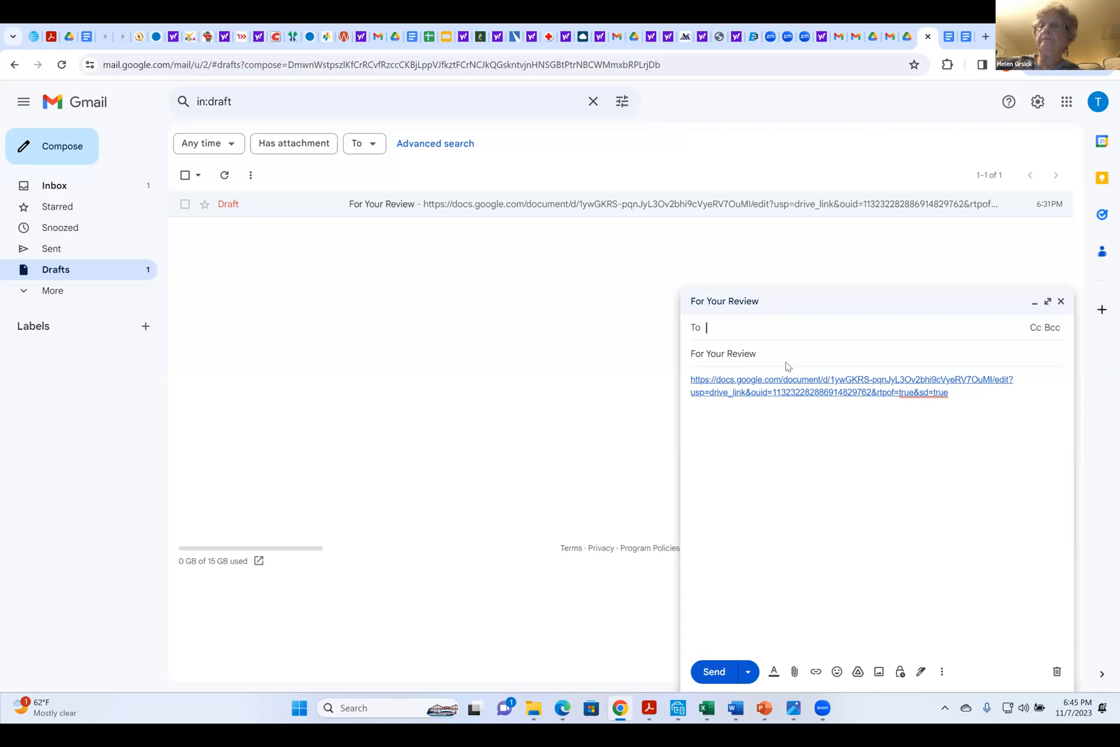
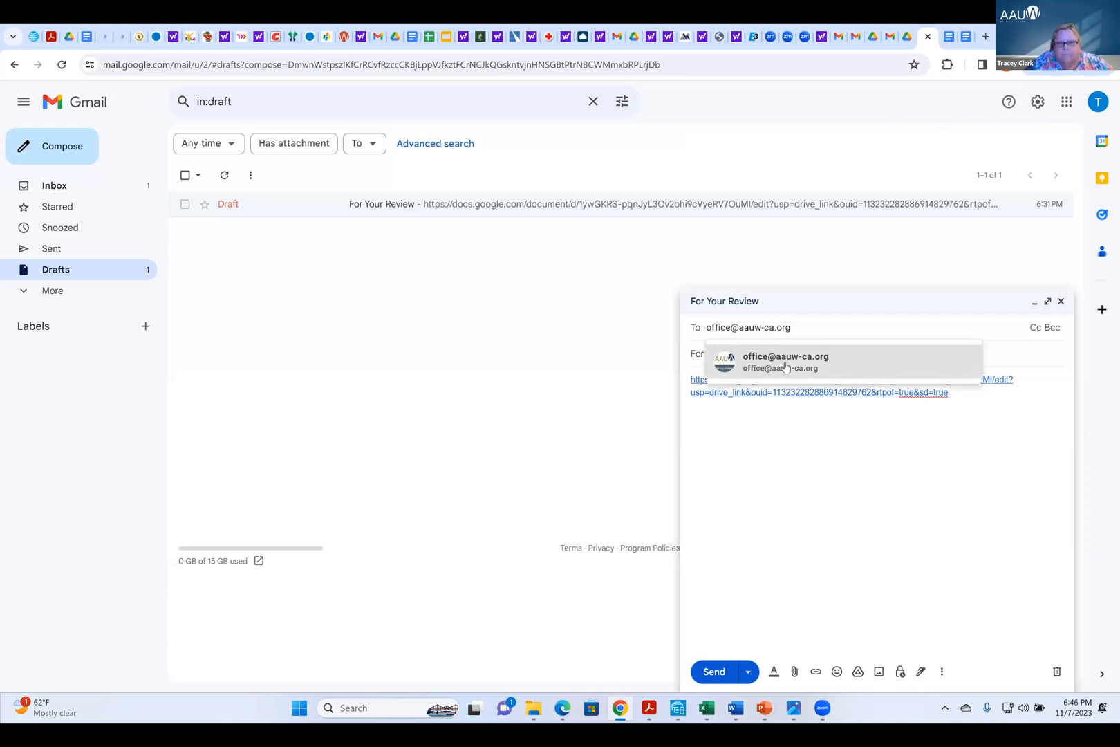
click(786, 362)
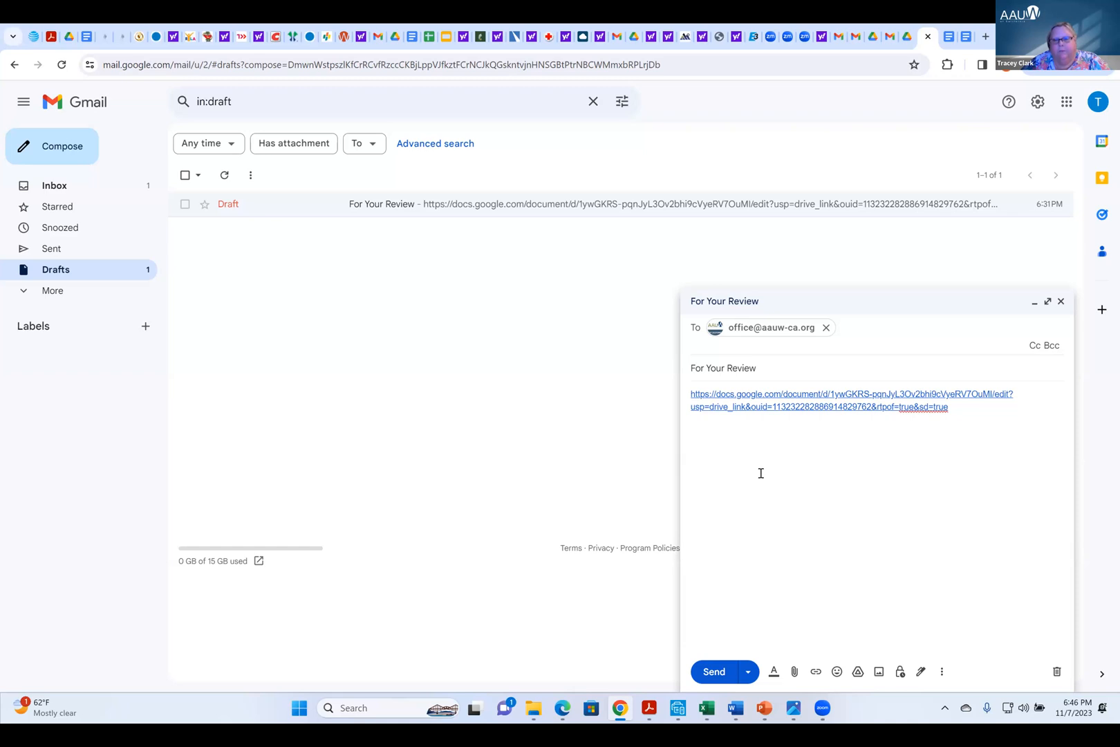
Send the For Your Review message, choosing "Don't give access" for newsletter october 2023.docx
click(714, 671)
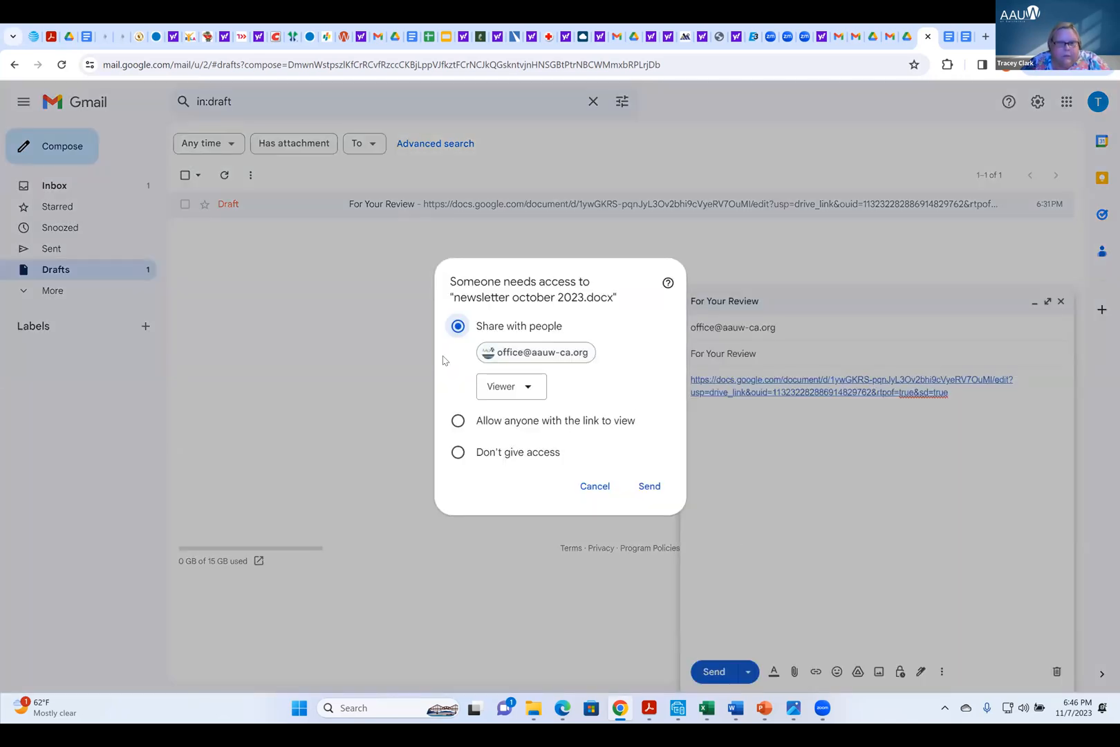
click(457, 456)
click(649, 486)
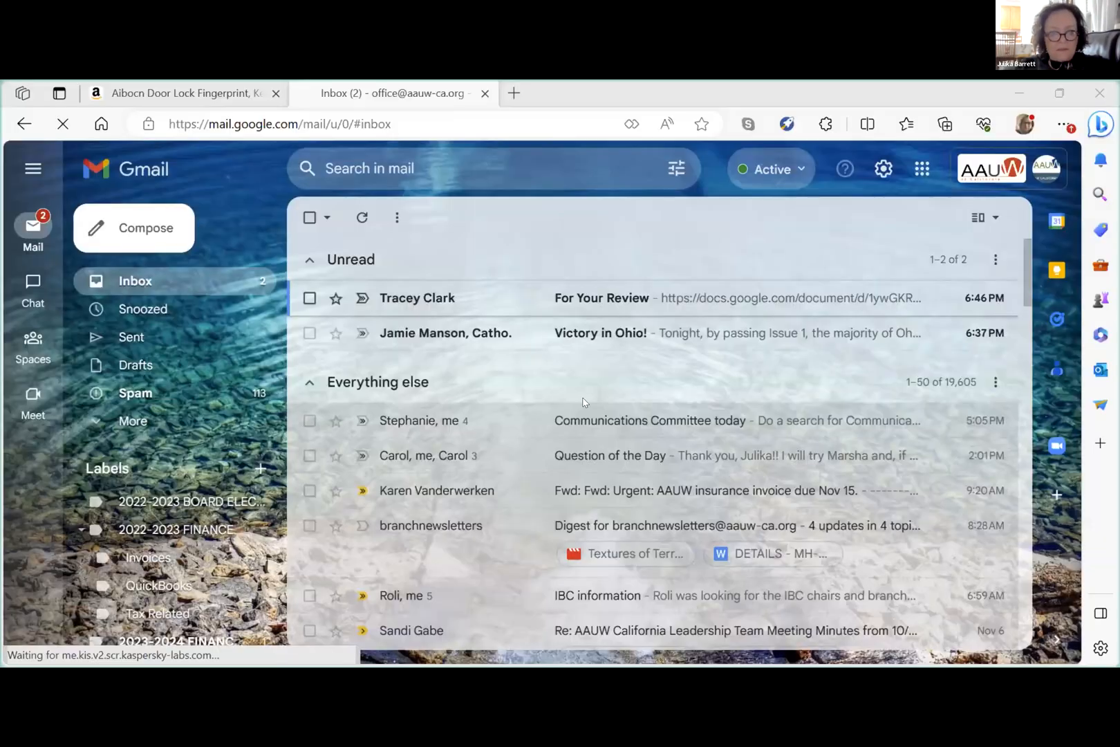
In the recipient's inbox, follow the document link in the For Your Review message and request access without adding a message
click(588, 295)
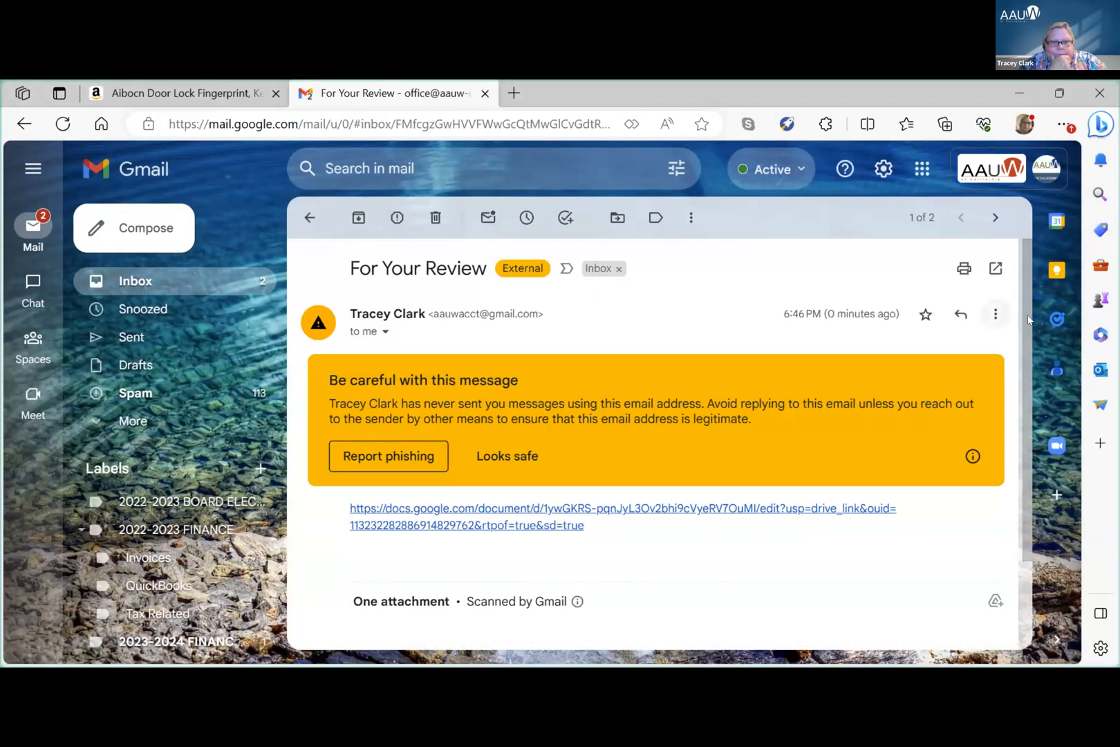
drag(1023, 316, 1041, 406)
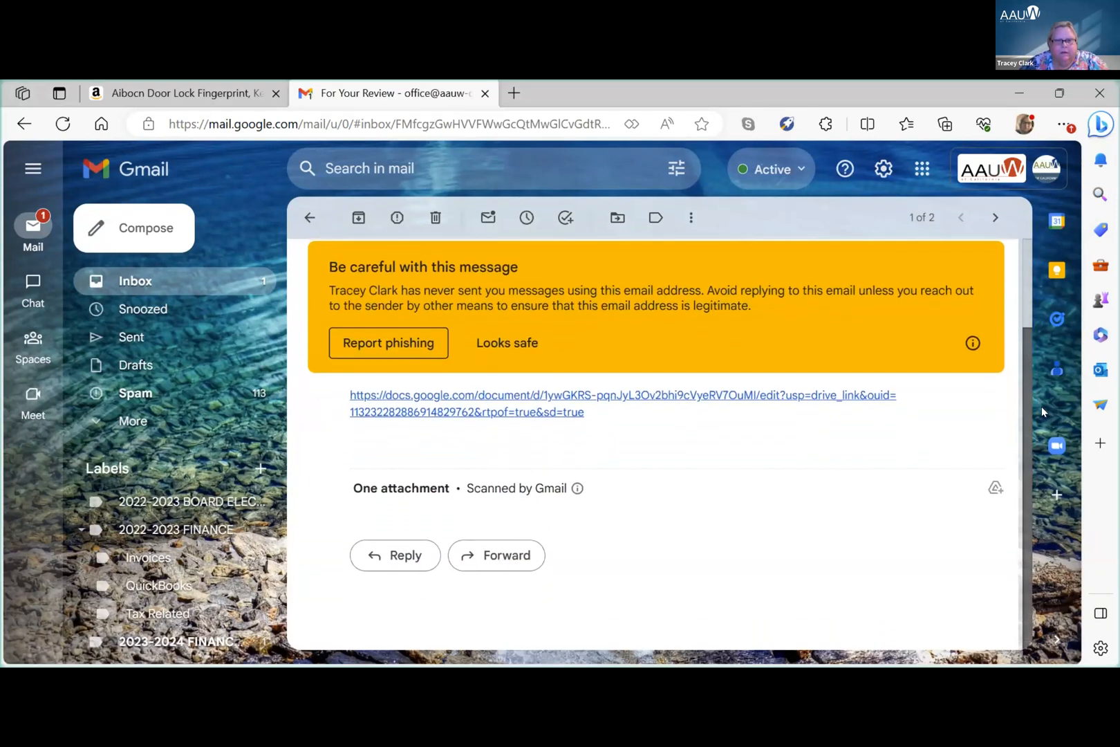
click(706, 395)
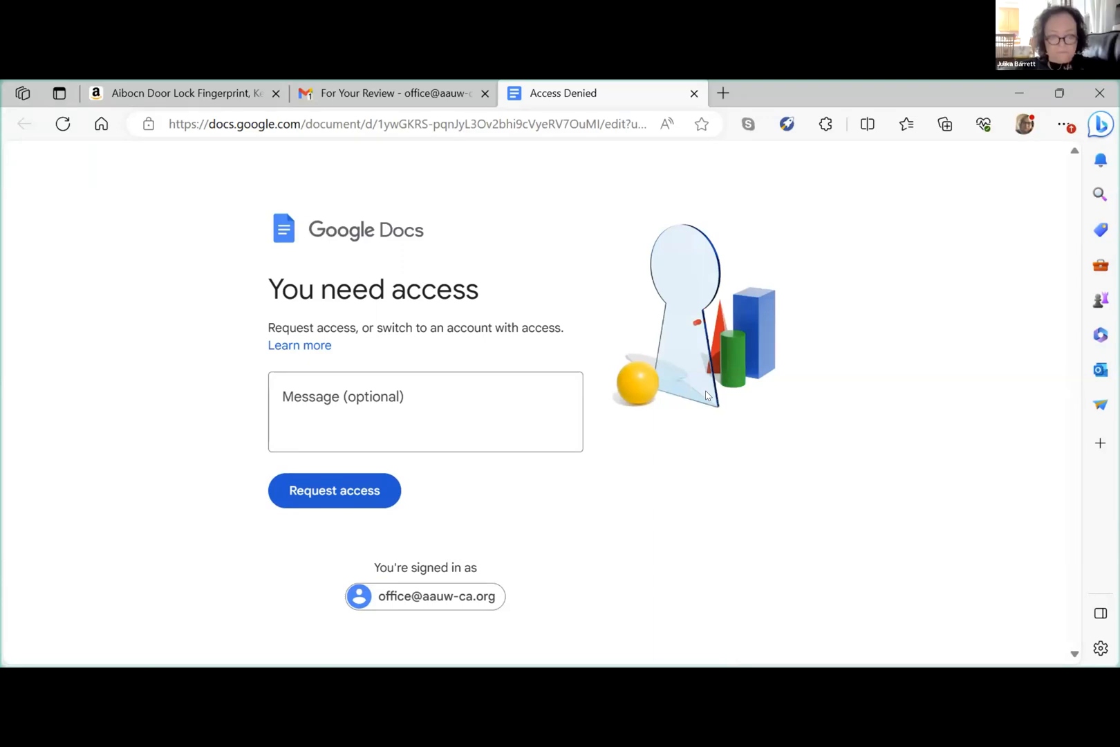
click(306, 388)
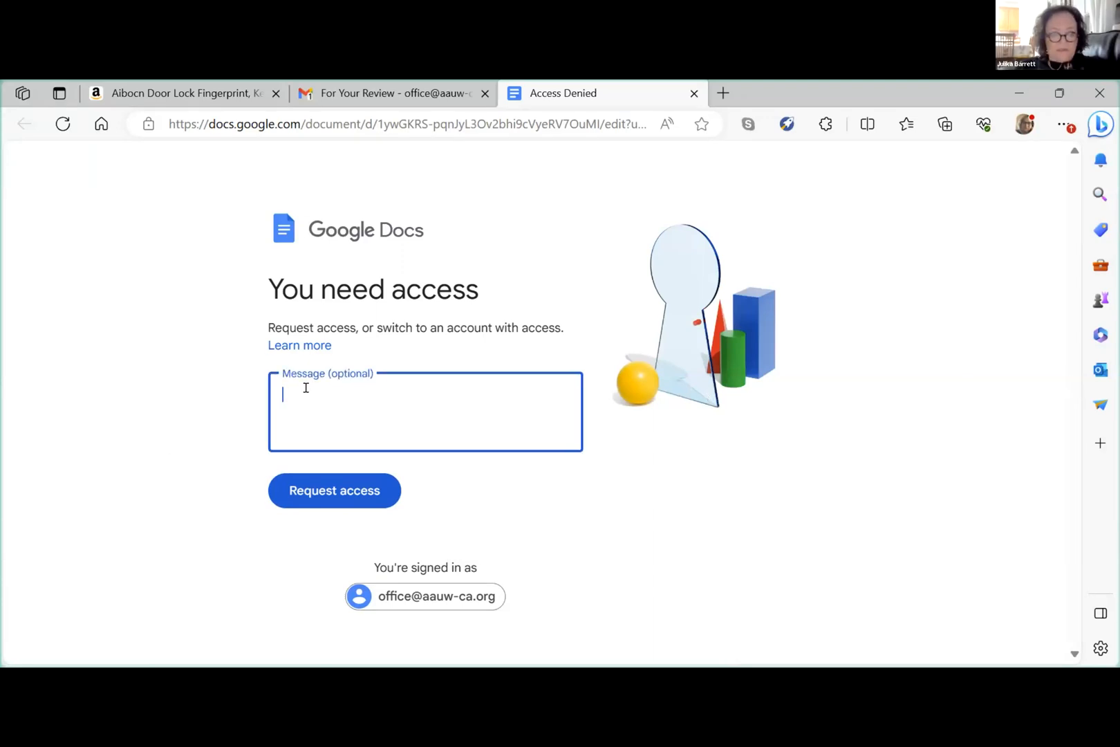
click(325, 499)
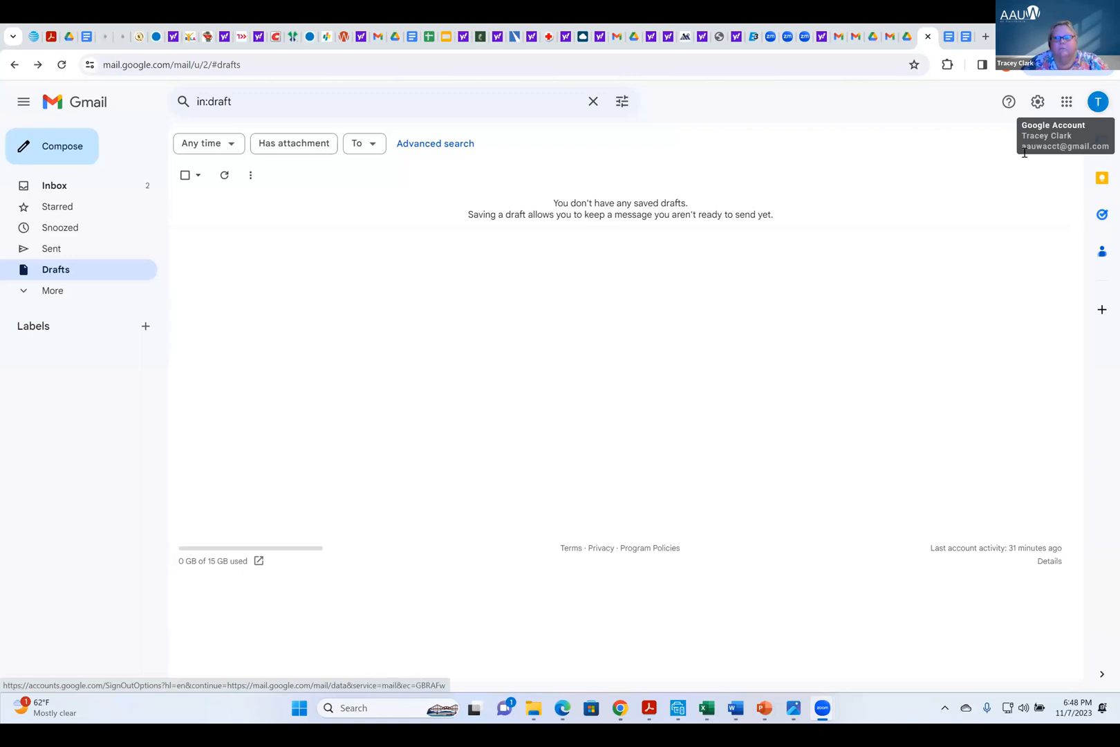
In the sender's inbox, open the share request for newsletter october 2023.docx and share it as Editor with Notify enabled
click(55, 187)
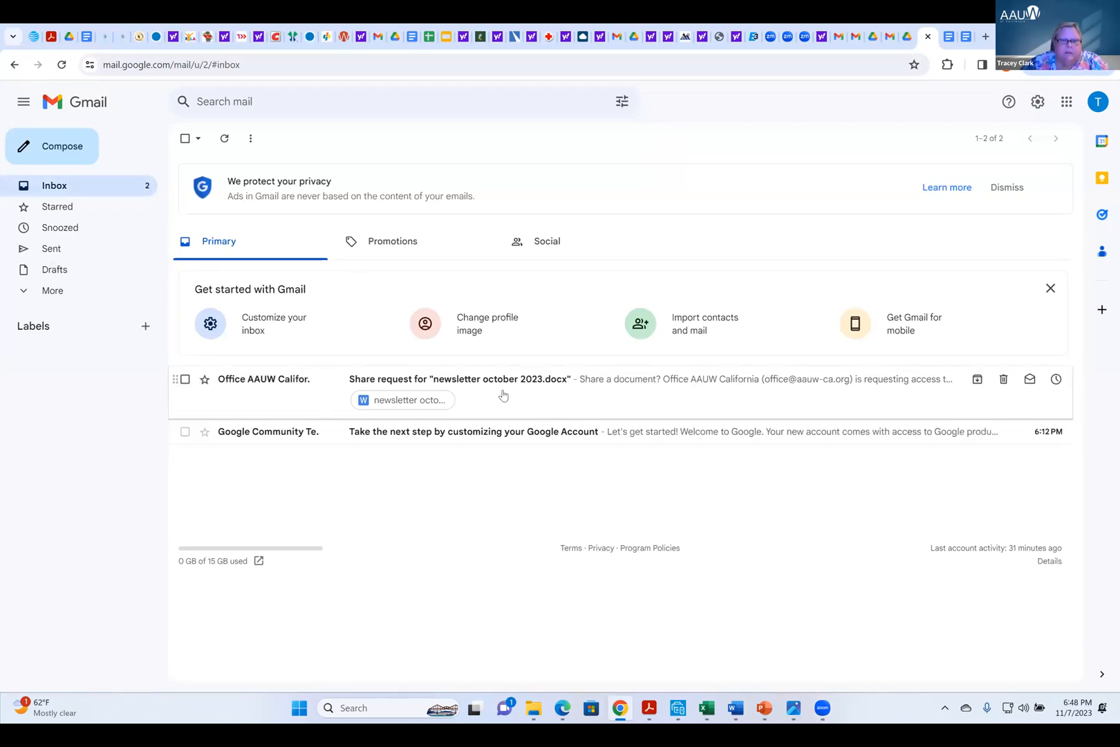
click(581, 404)
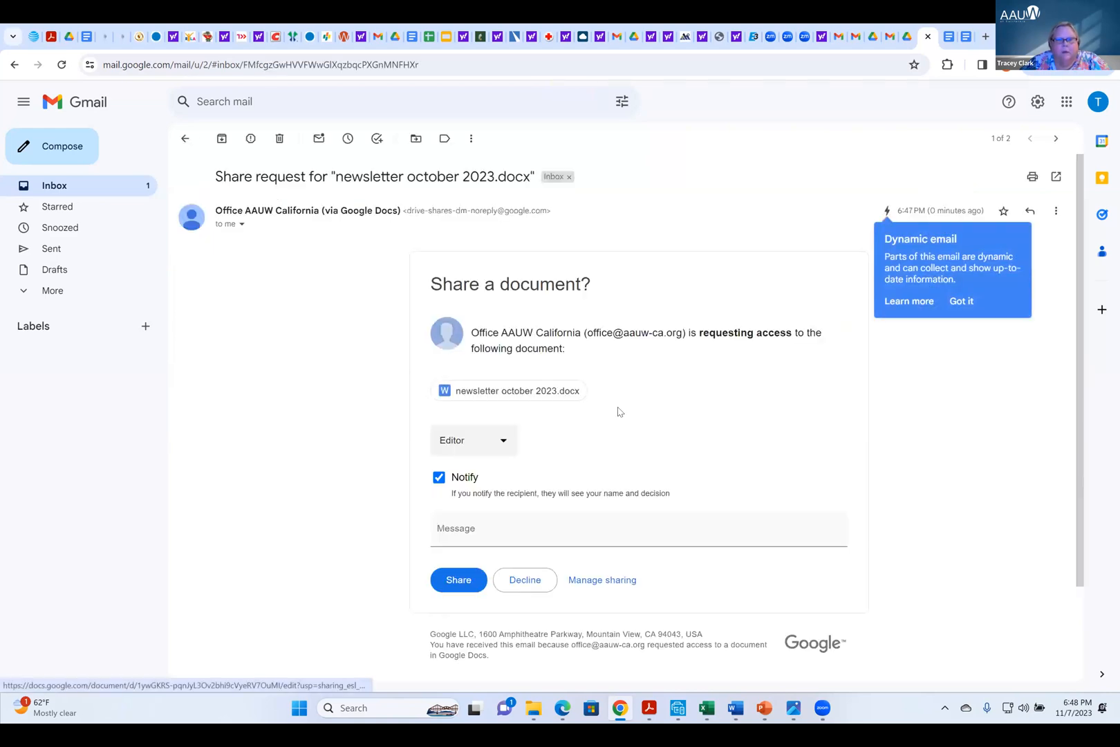
scroll(617, 408, down, 2)
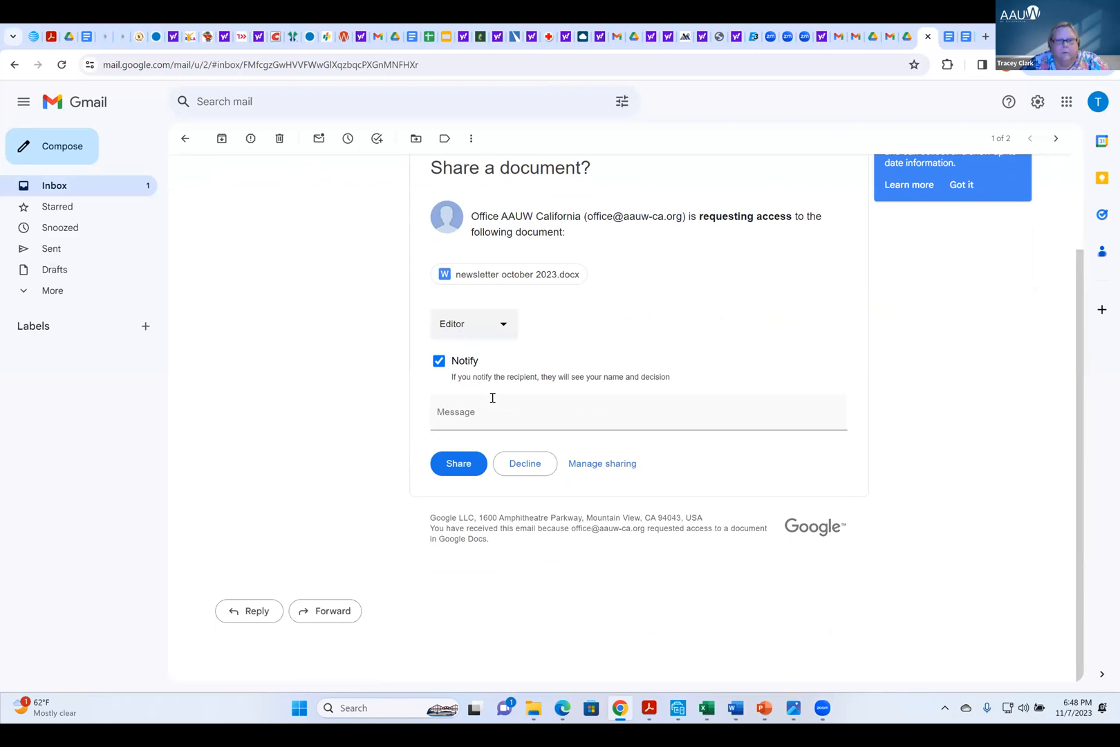
click(460, 465)
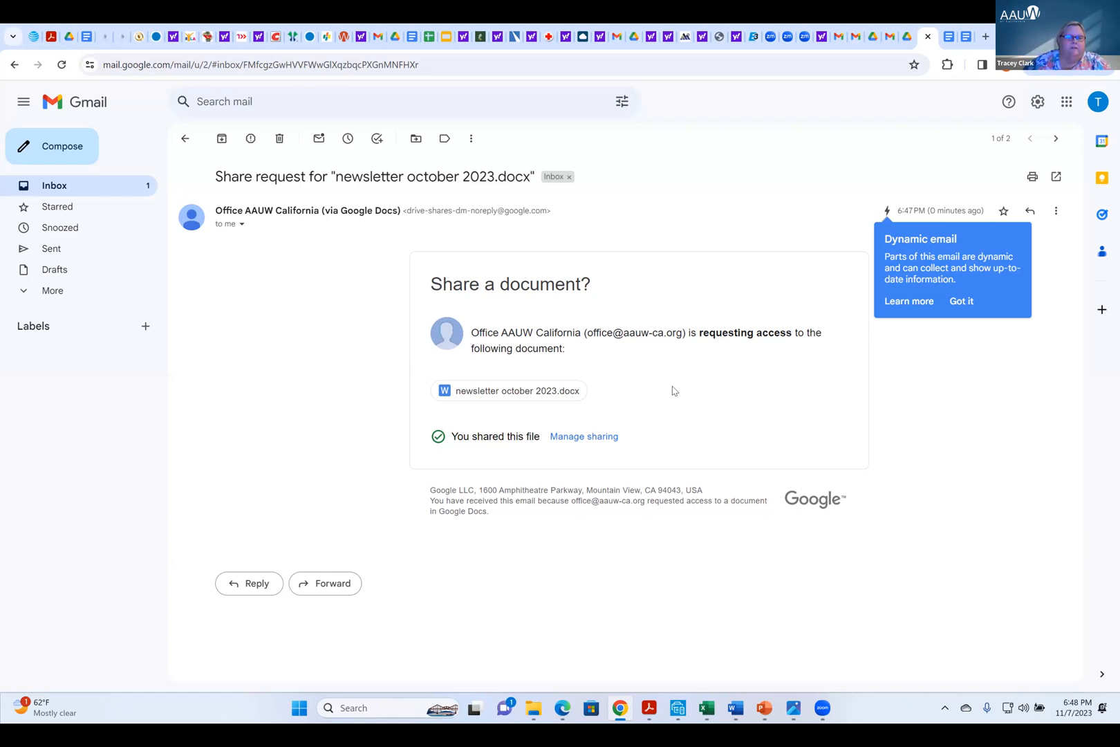
click(1073, 104)
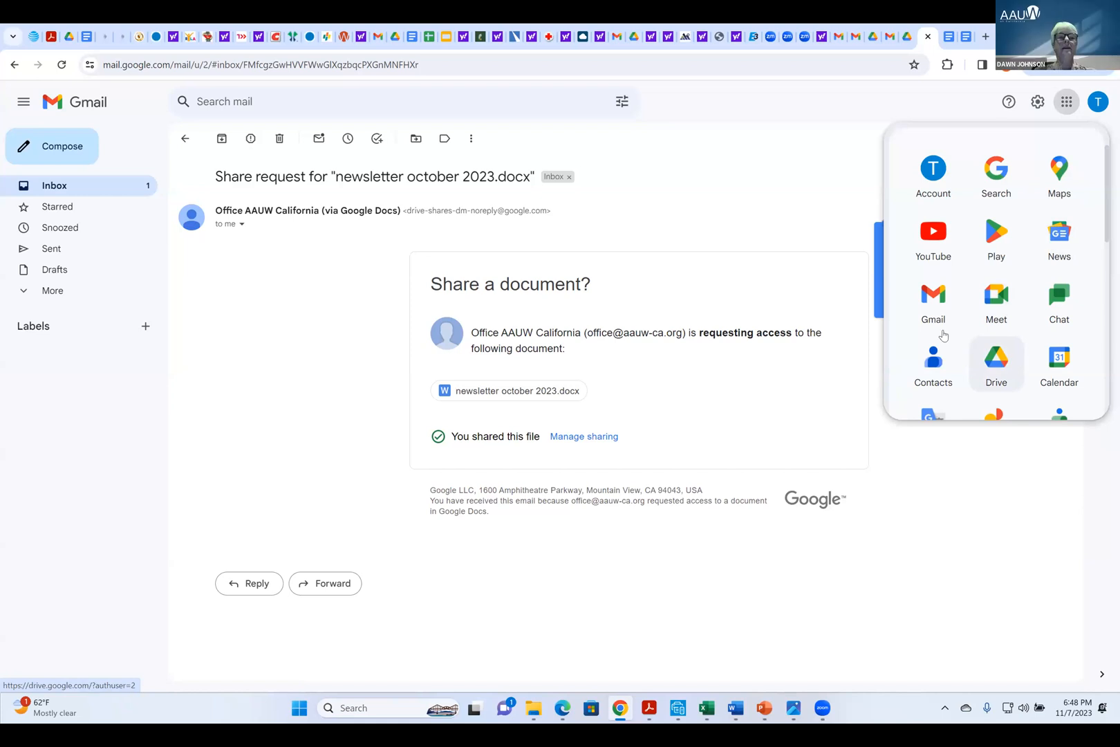
click(735, 269)
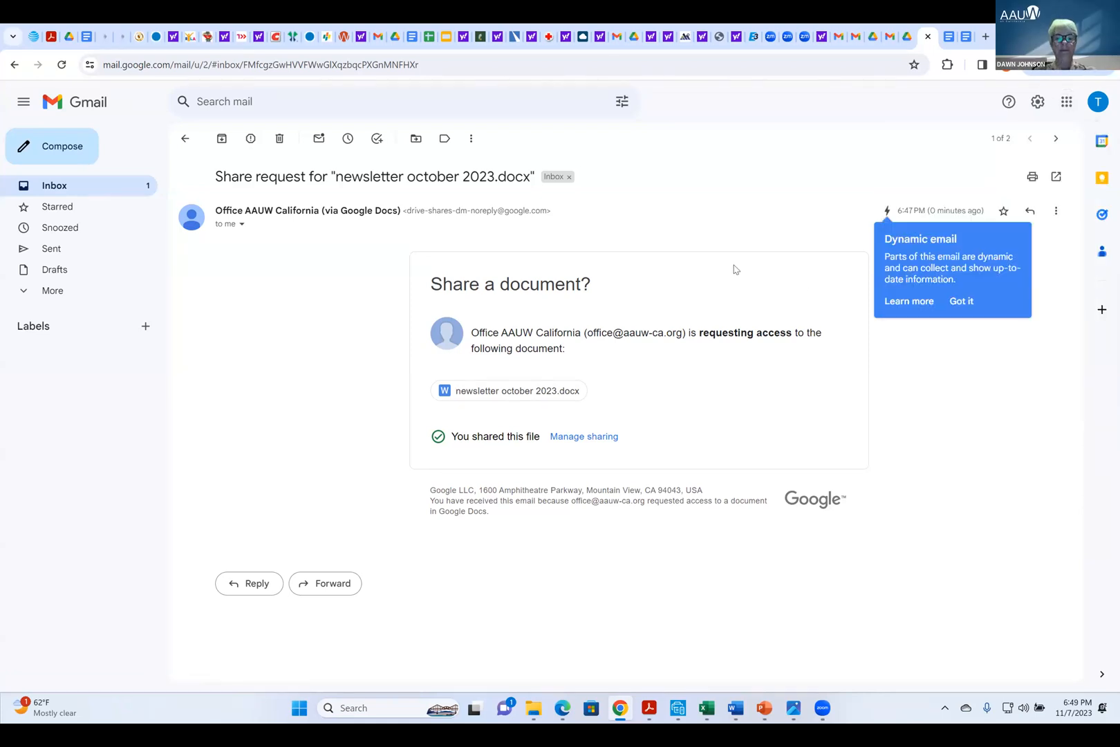
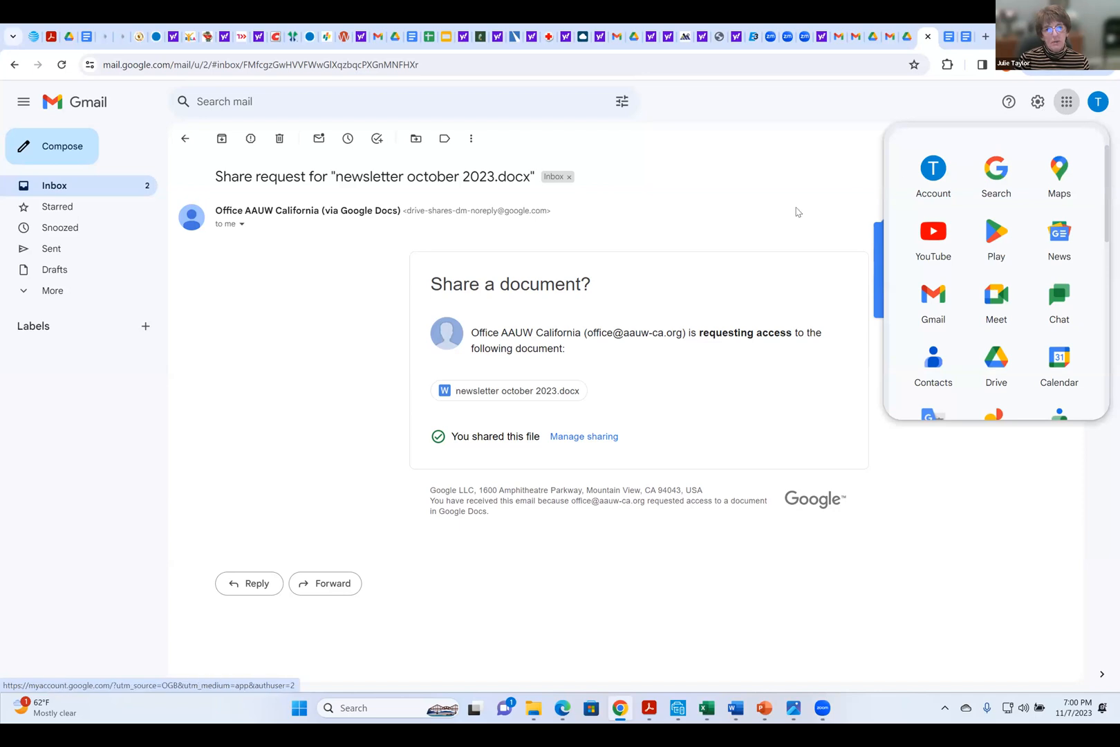
Close the Google apps list and collapse the mailbox's main menu
click(796, 212)
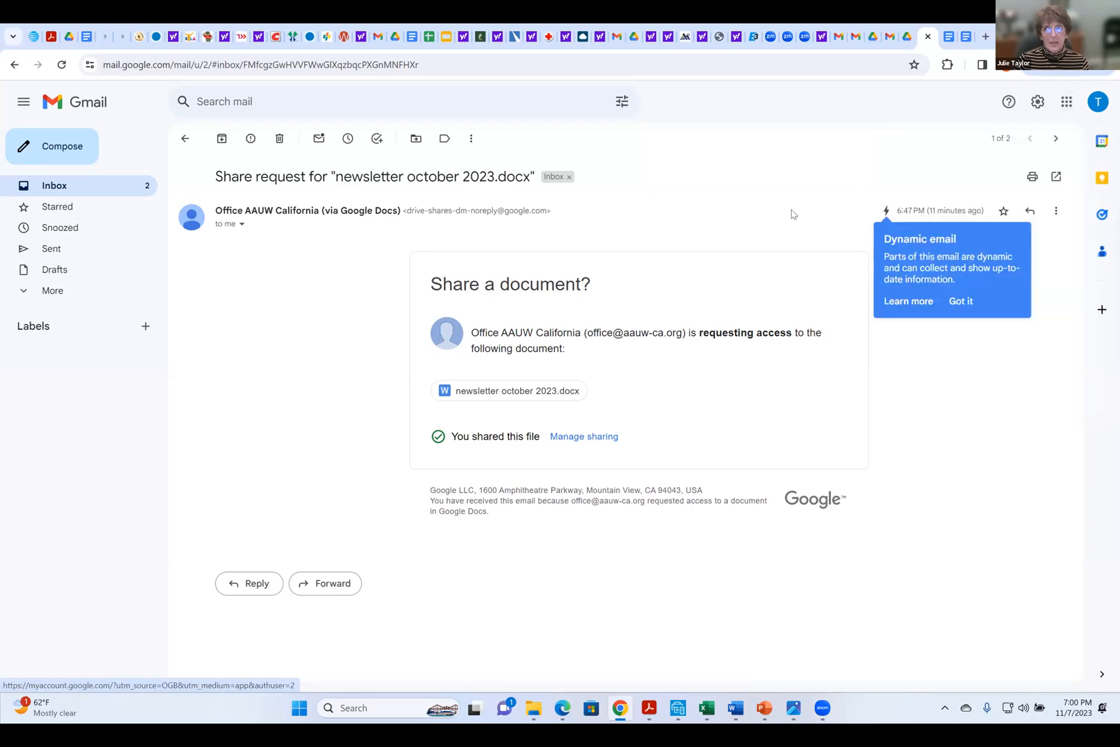
click(13, 105)
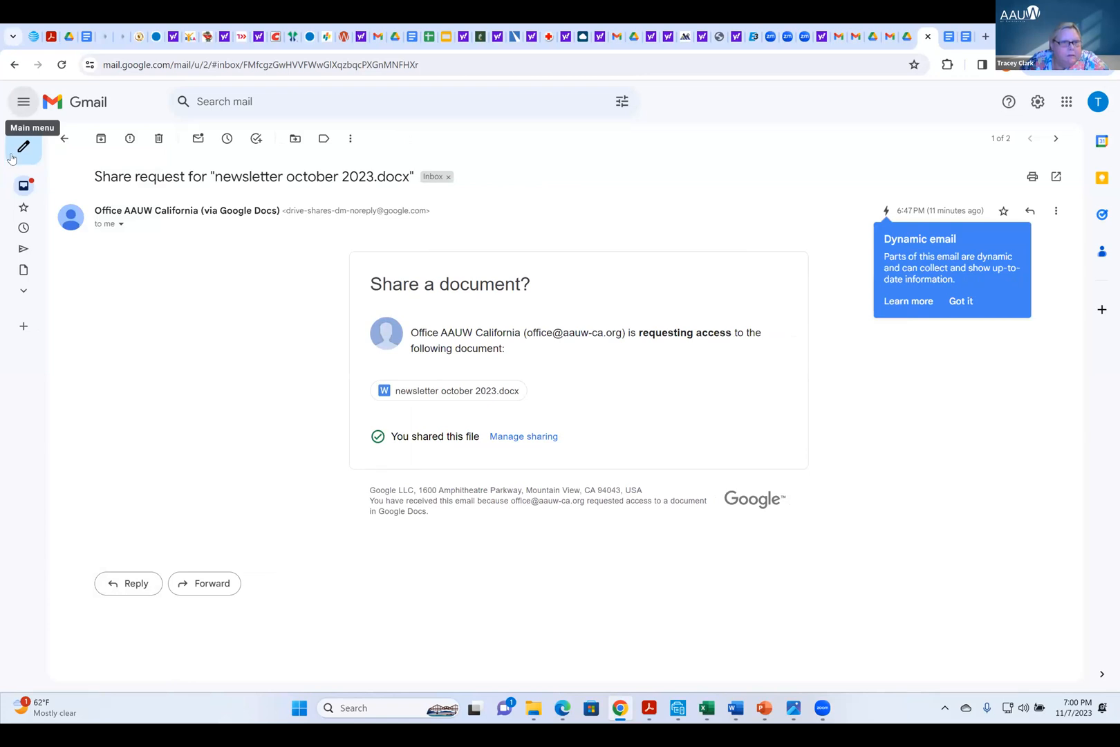
mouse_move(12, 161)
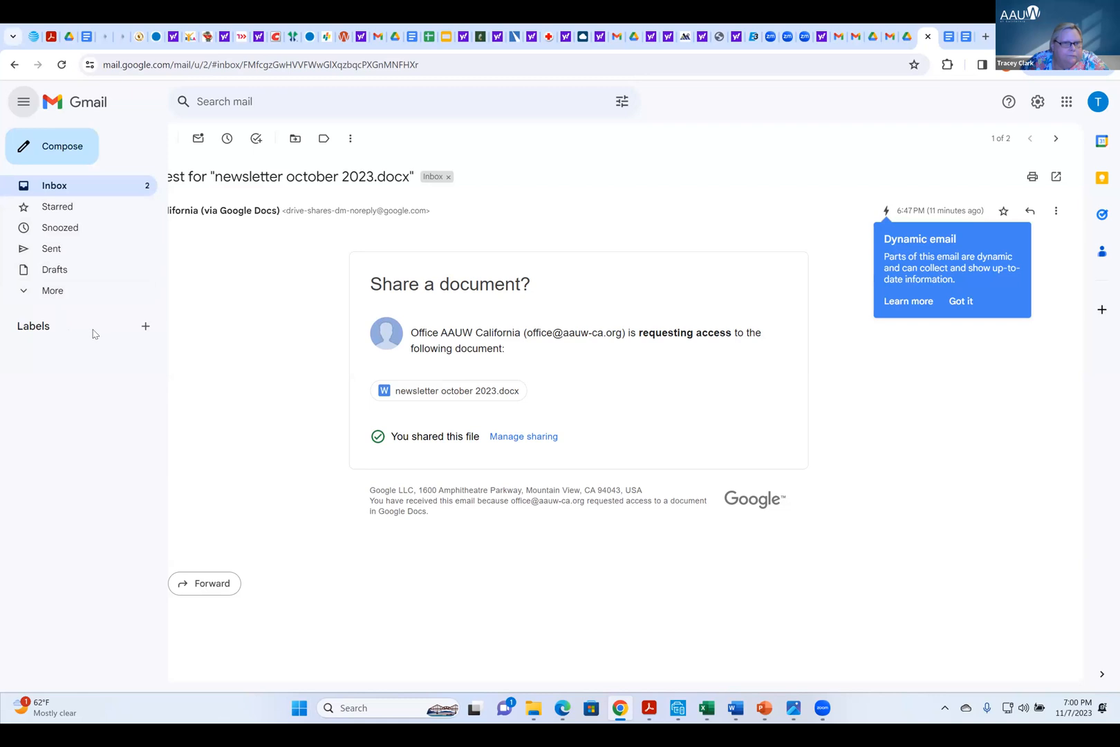
Open the full Gmail settings and look through all the General options, down to the vacation responder
click(1035, 106)
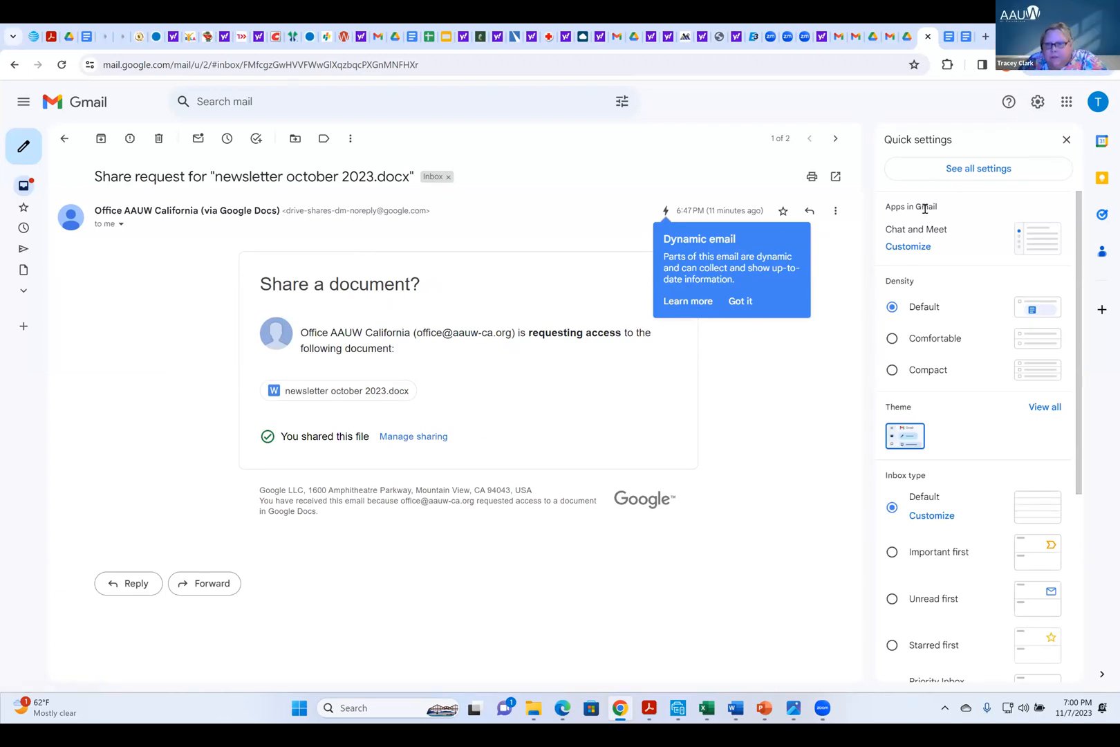
click(965, 170)
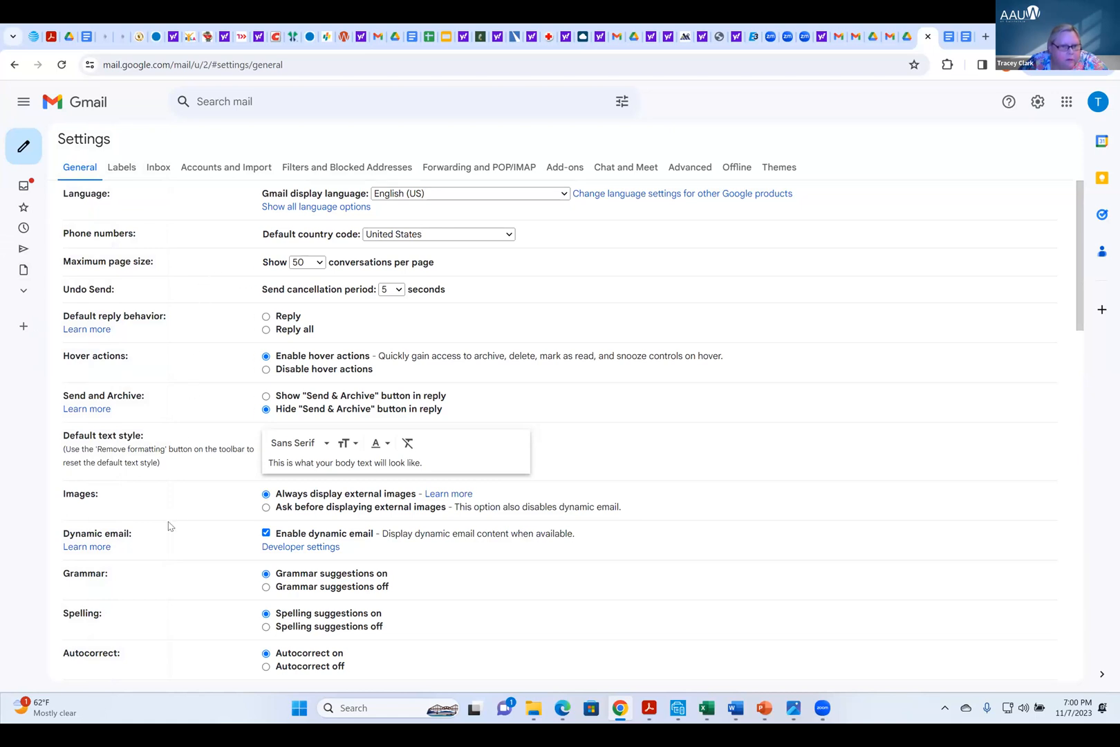
scroll(166, 528, down, 4)
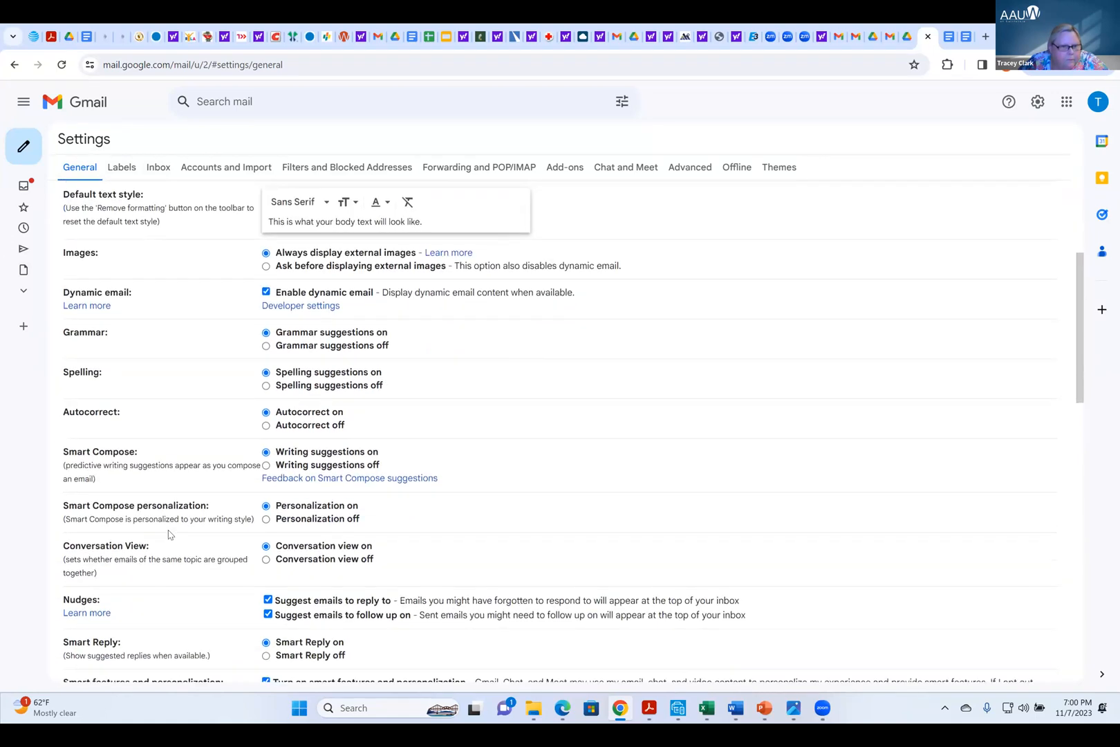
scroll(169, 534, down, 1)
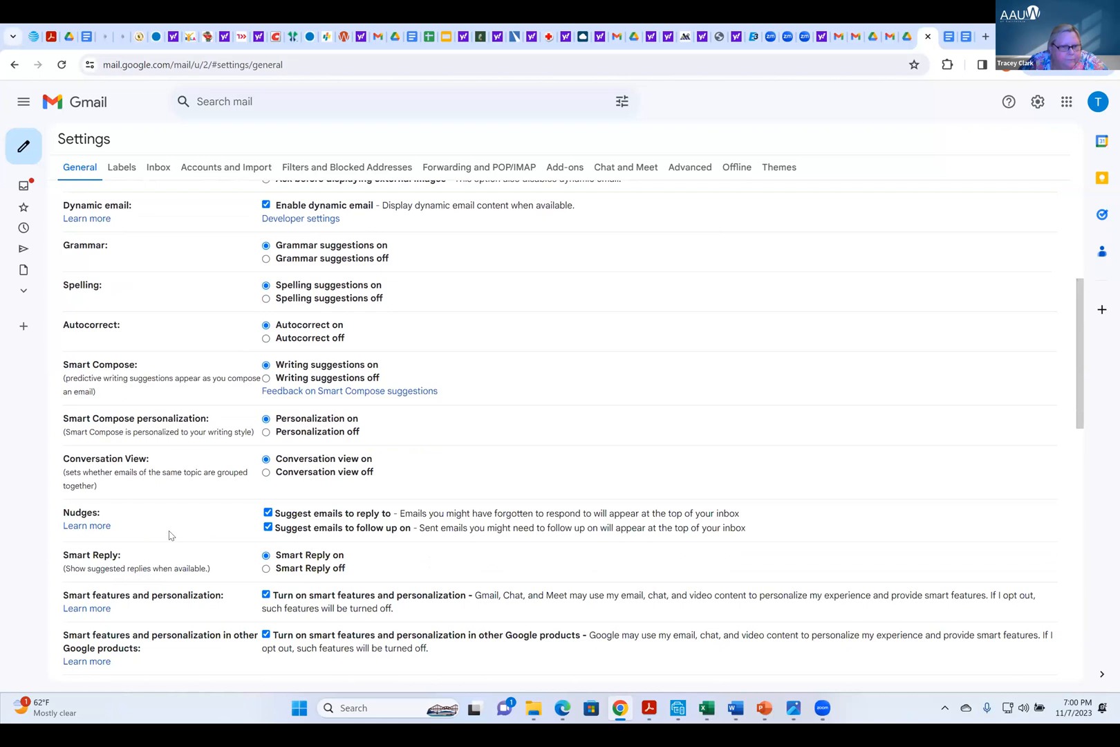
scroll(170, 535, down, 6)
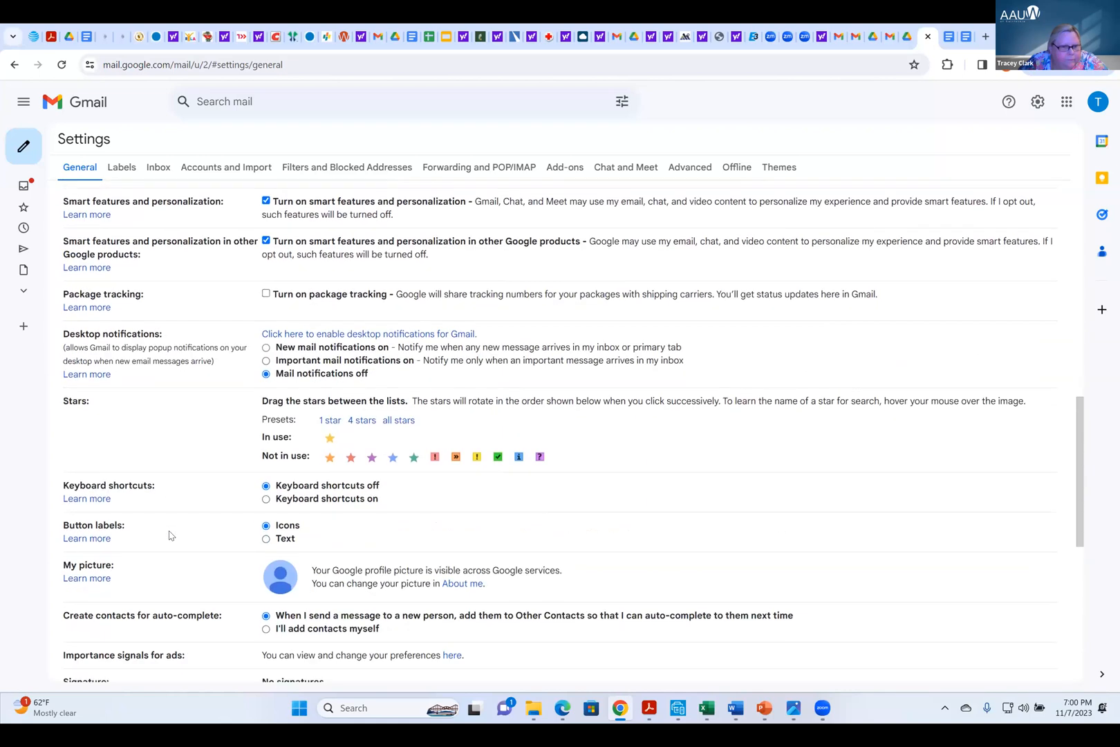
scroll(170, 535, down, 1)
scroll(170, 534, down, 2)
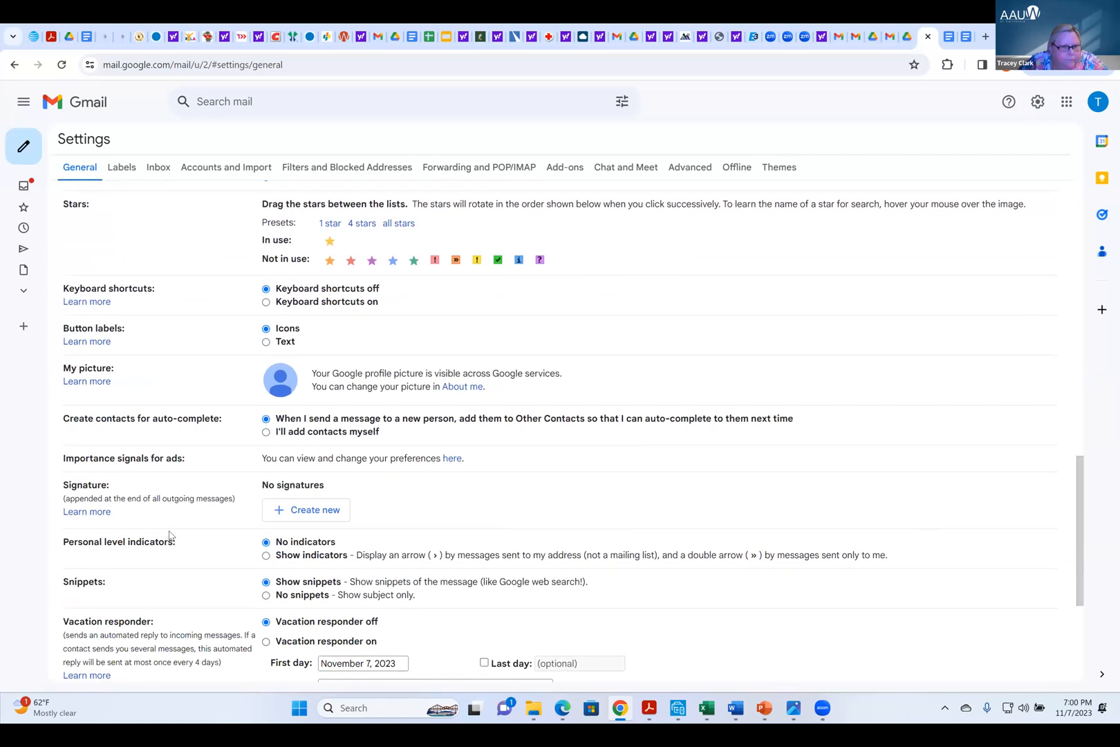
scroll(169, 535, down, 4)
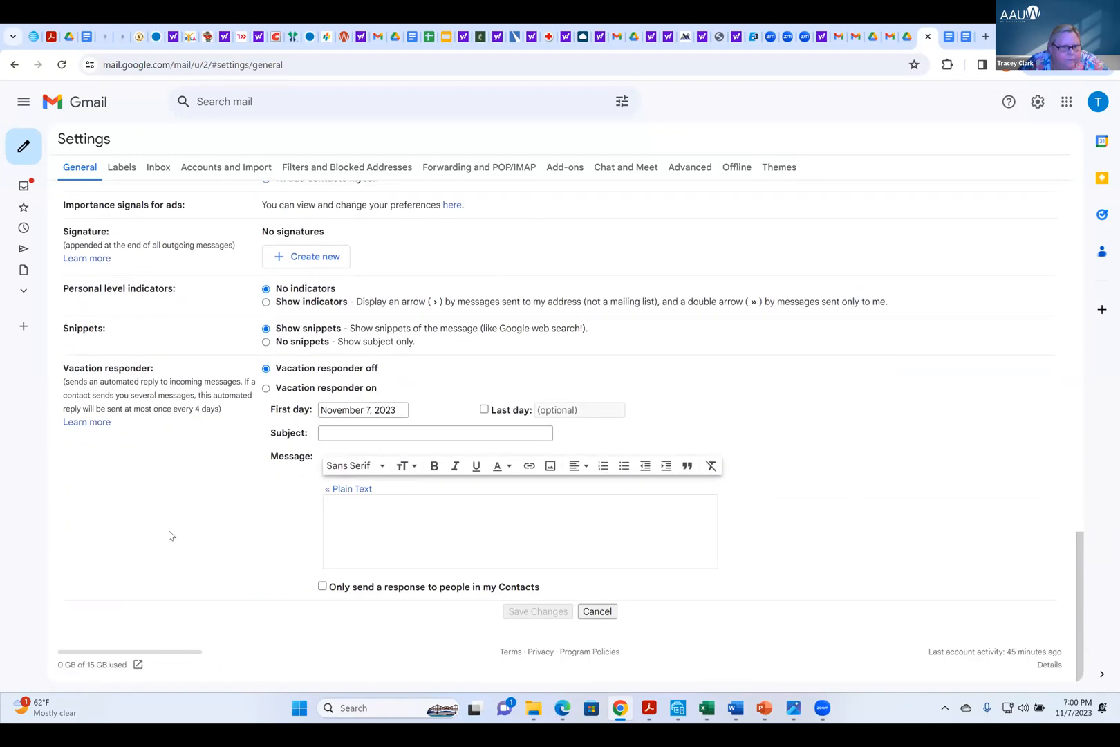
scroll(170, 534, up, 18)
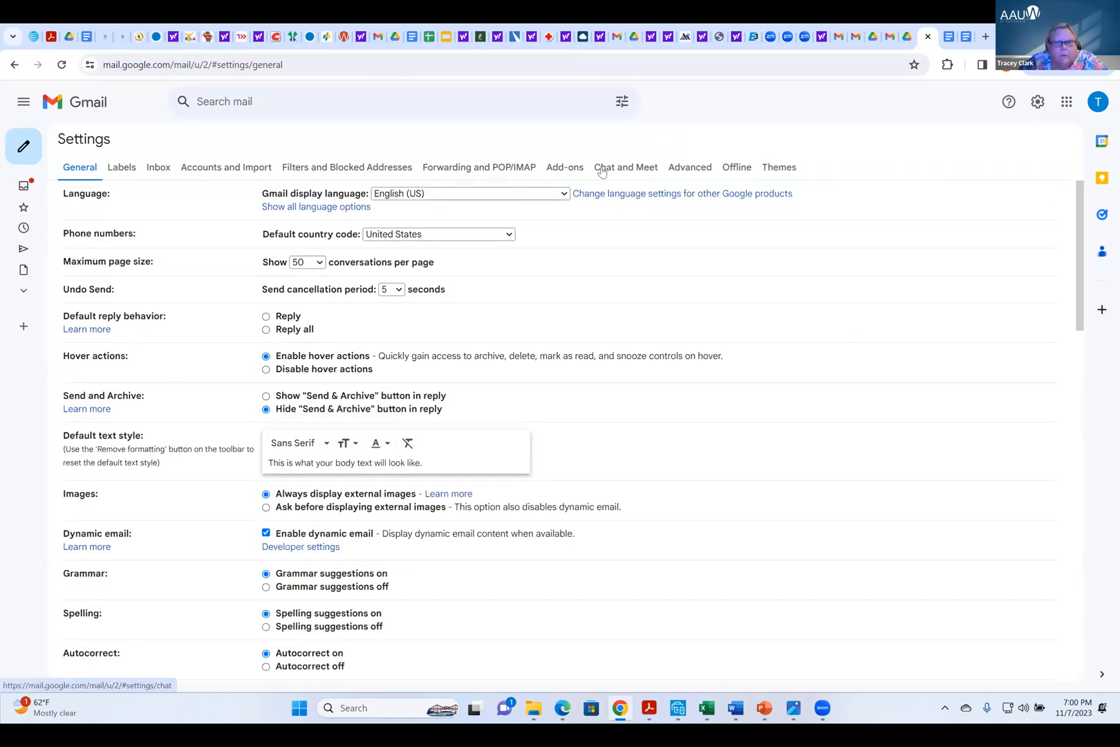
Switch to Google Drive and review its General settings, from storage and density to privacy
click(1065, 103)
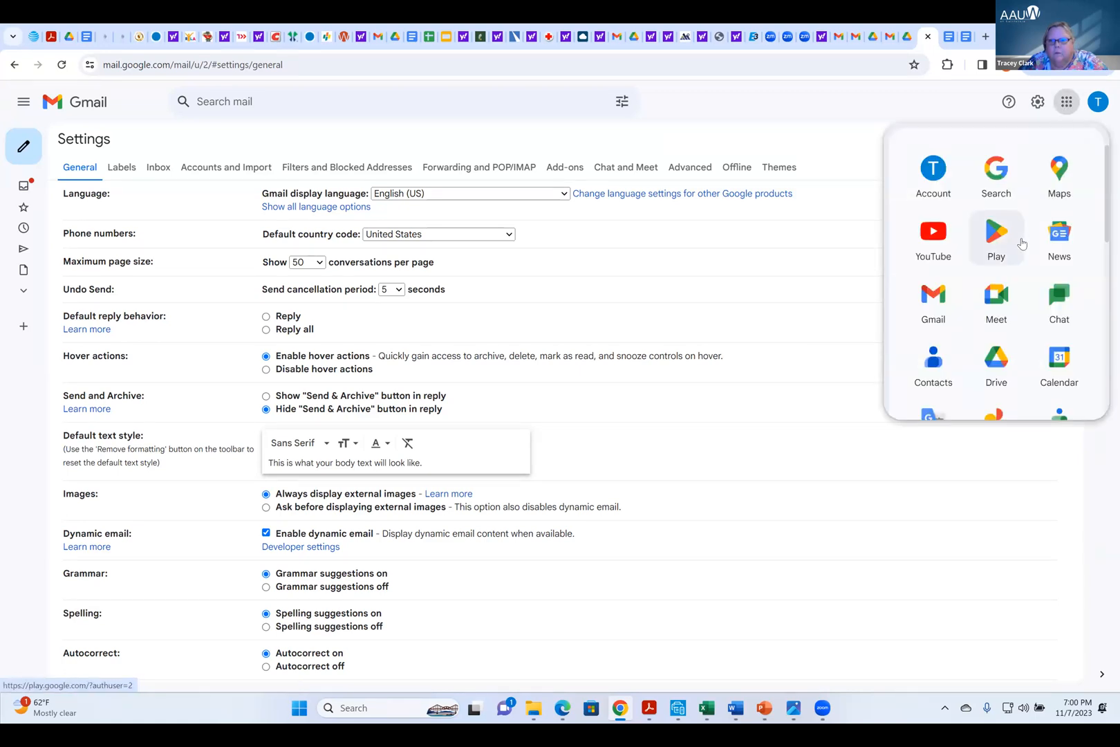
click(996, 371)
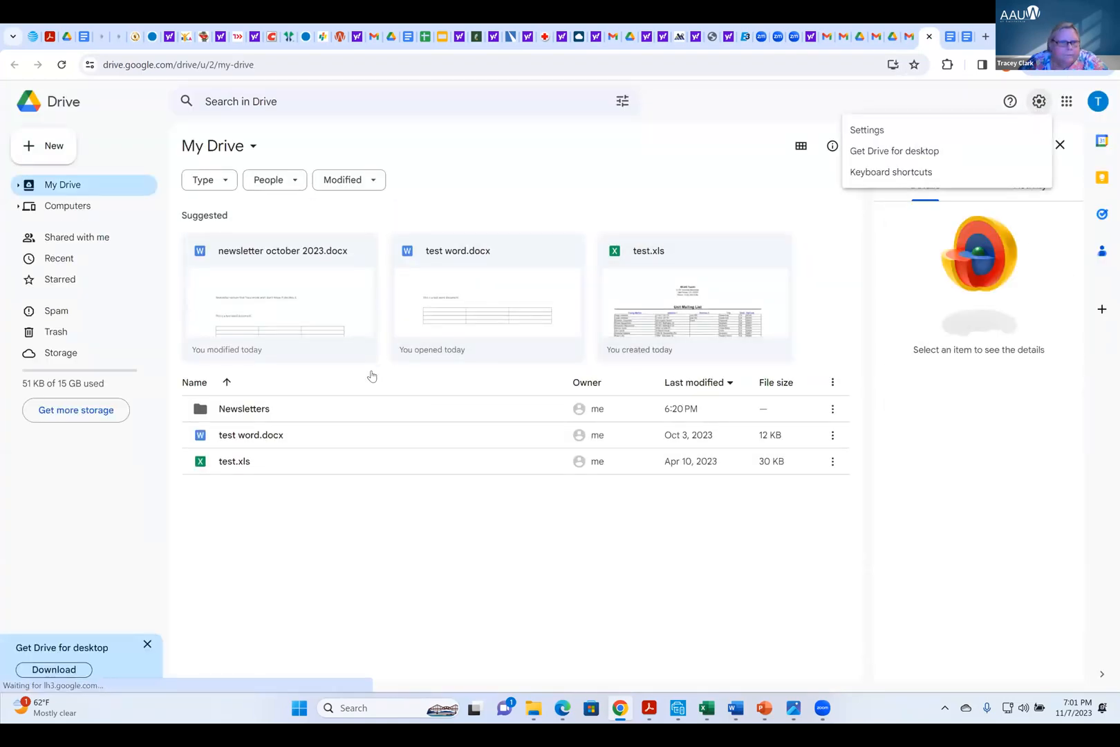
click(875, 132)
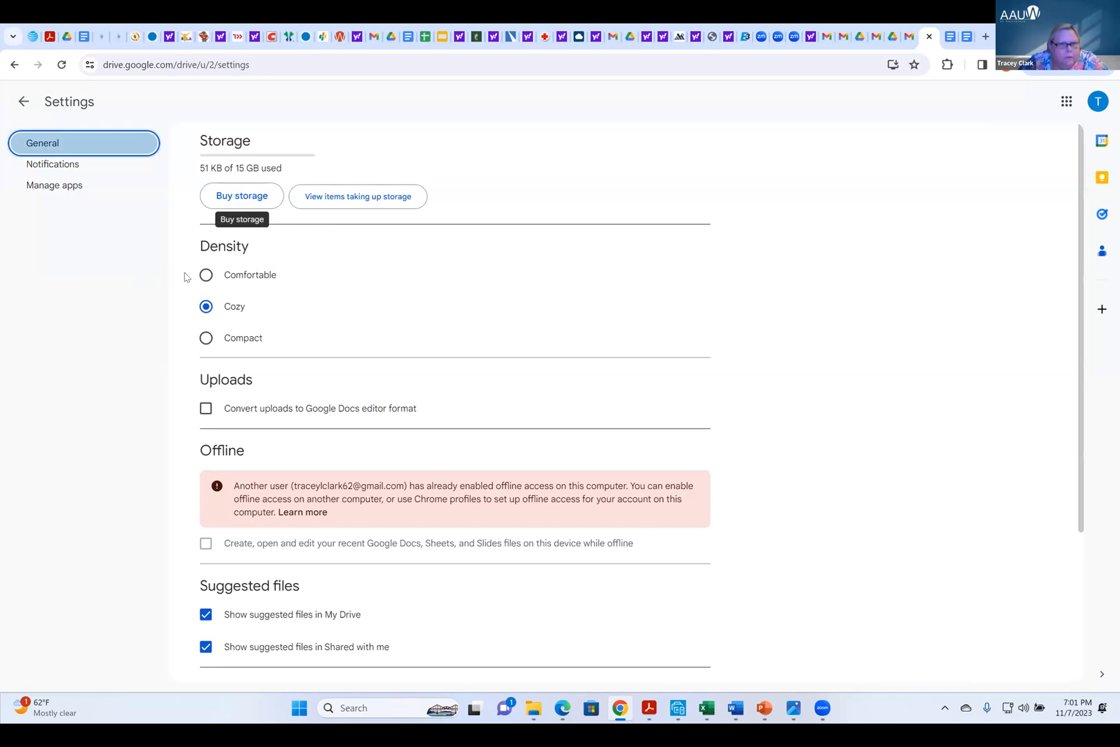
scroll(185, 276, down, 3)
scroll(185, 278, down, 1)
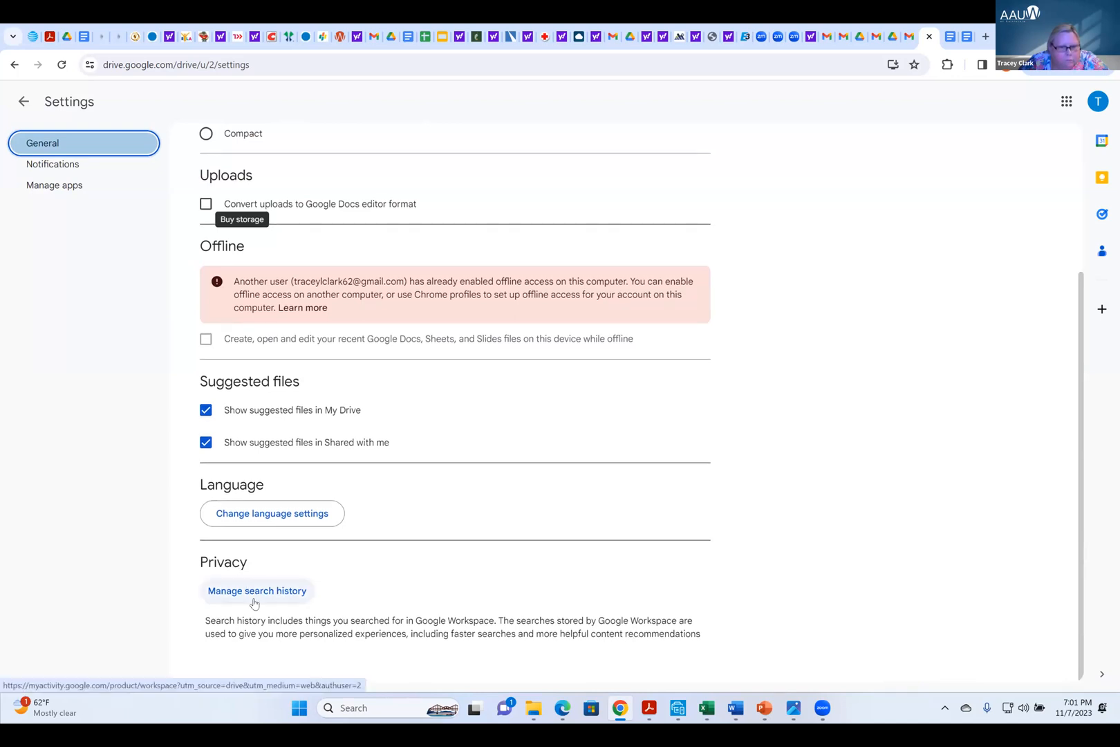
Review the apps connected to Drive, revisit the General settings, and return to My Drive
click(74, 187)
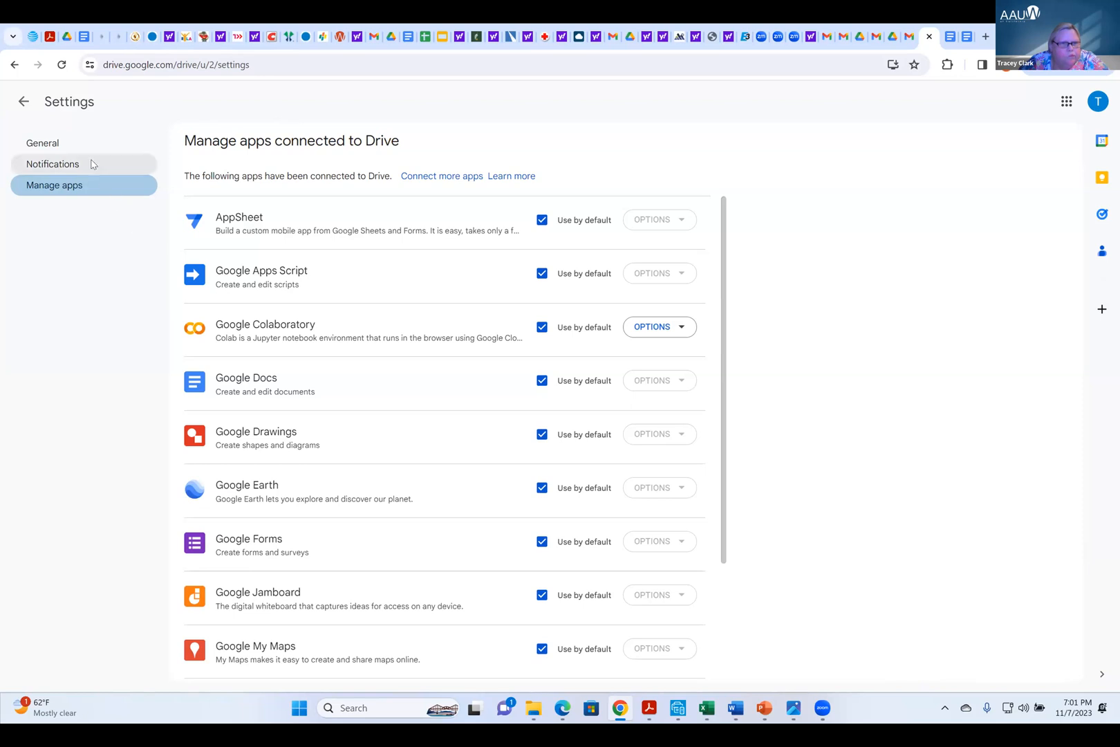
click(76, 143)
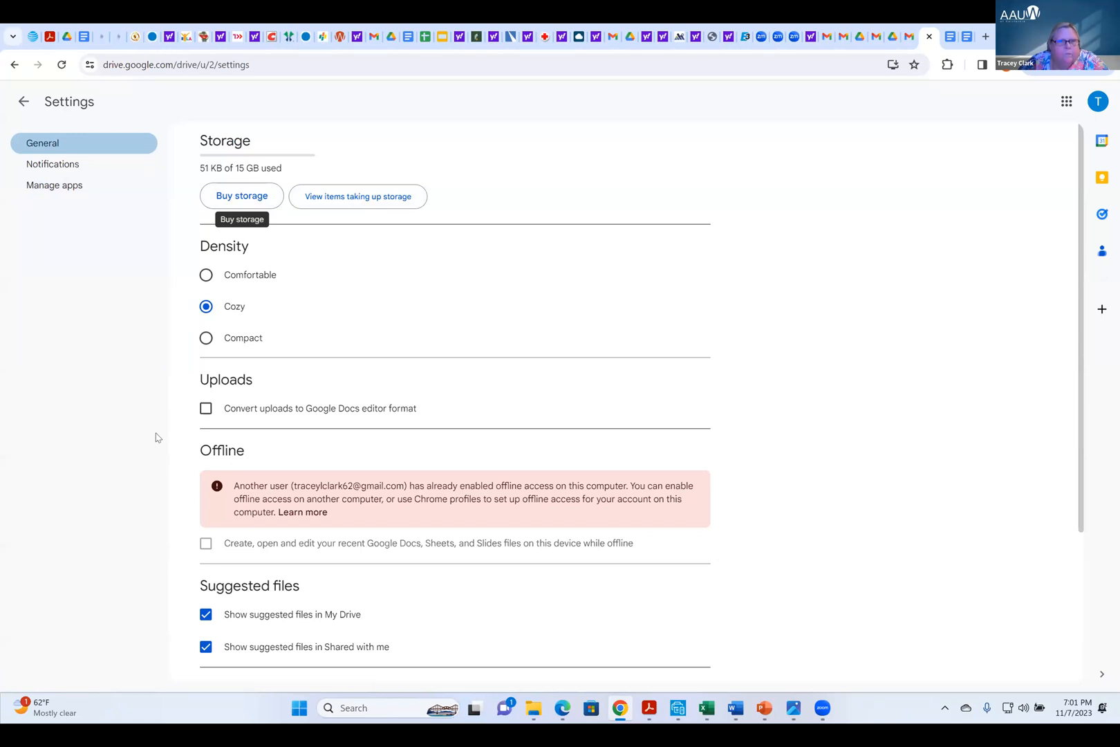
click(24, 100)
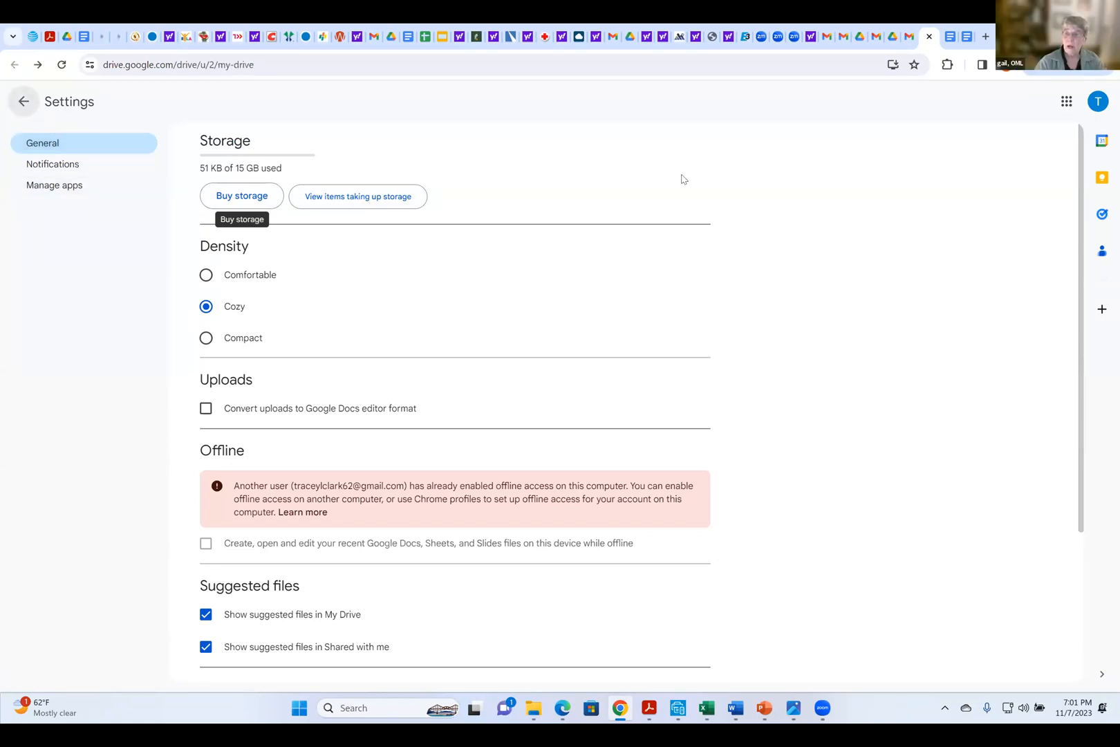
Go to the Google Account's Data & privacy page, view the Privacy Checkup suggestion, and return without making a plan
click(1097, 102)
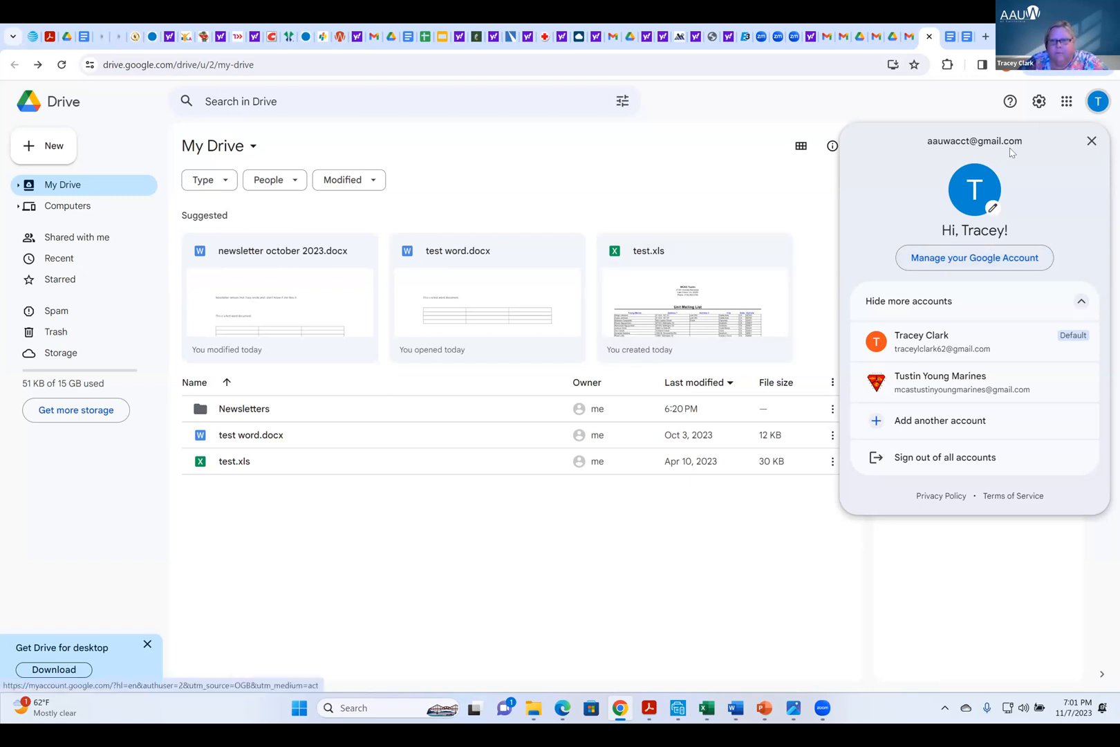
click(980, 259)
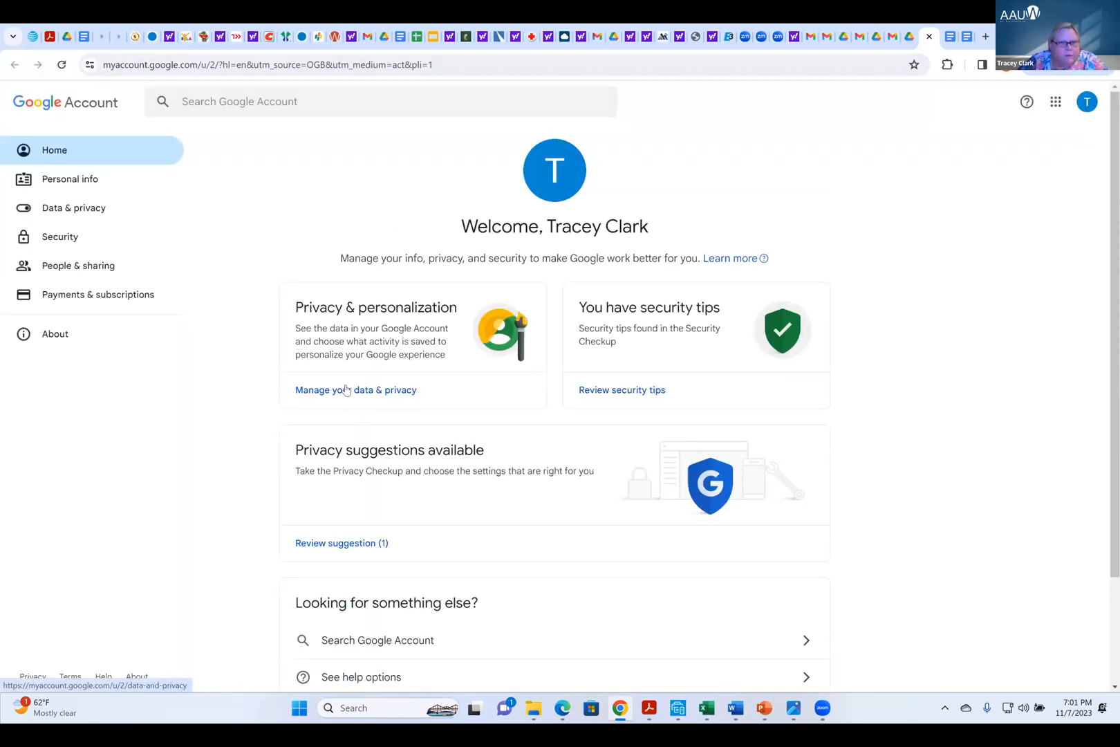
click(370, 391)
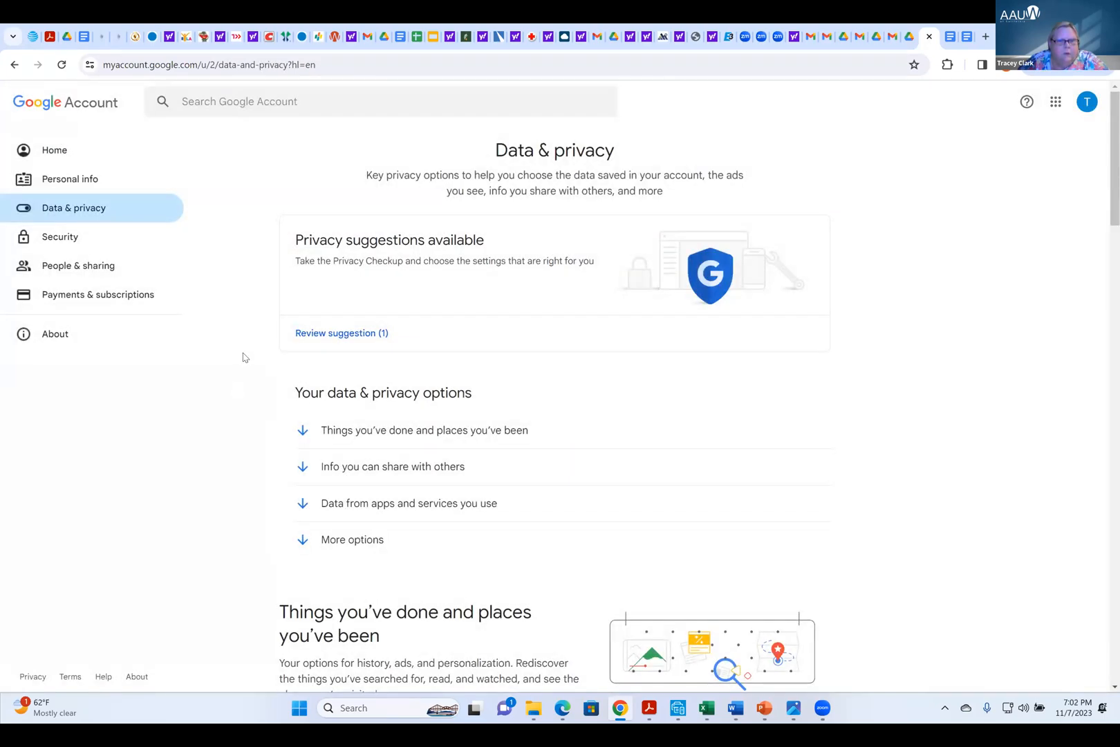
scroll(242, 356, down, 2)
scroll(268, 263, up, 2)
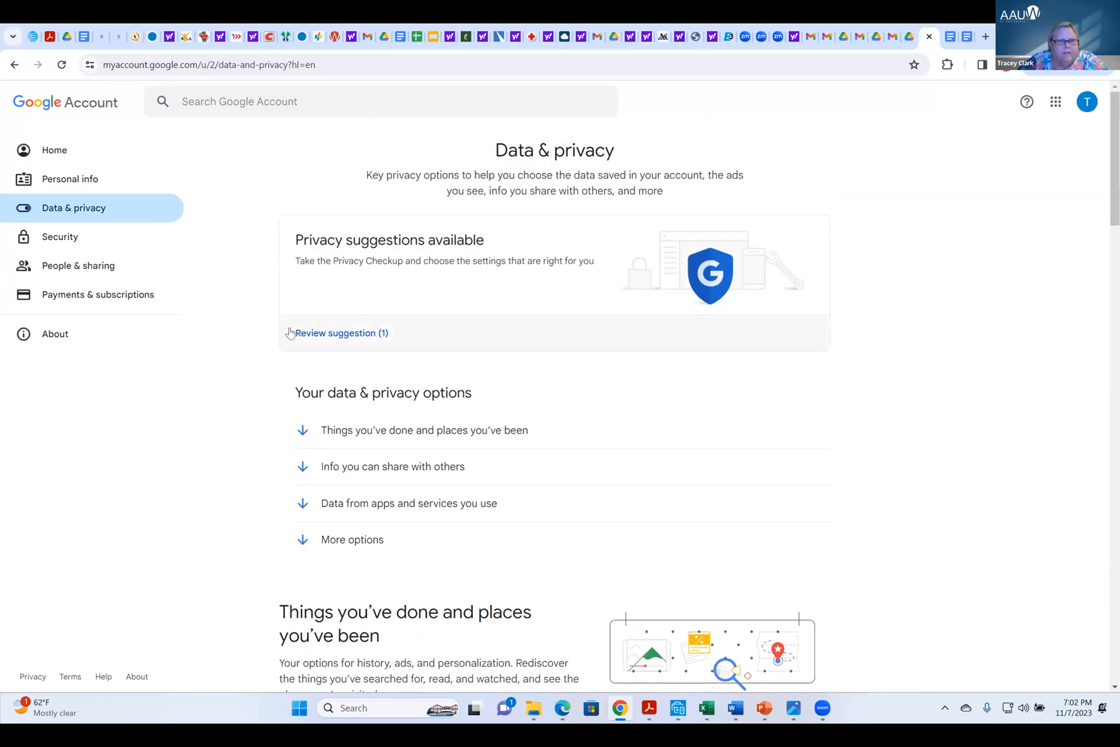
click(352, 334)
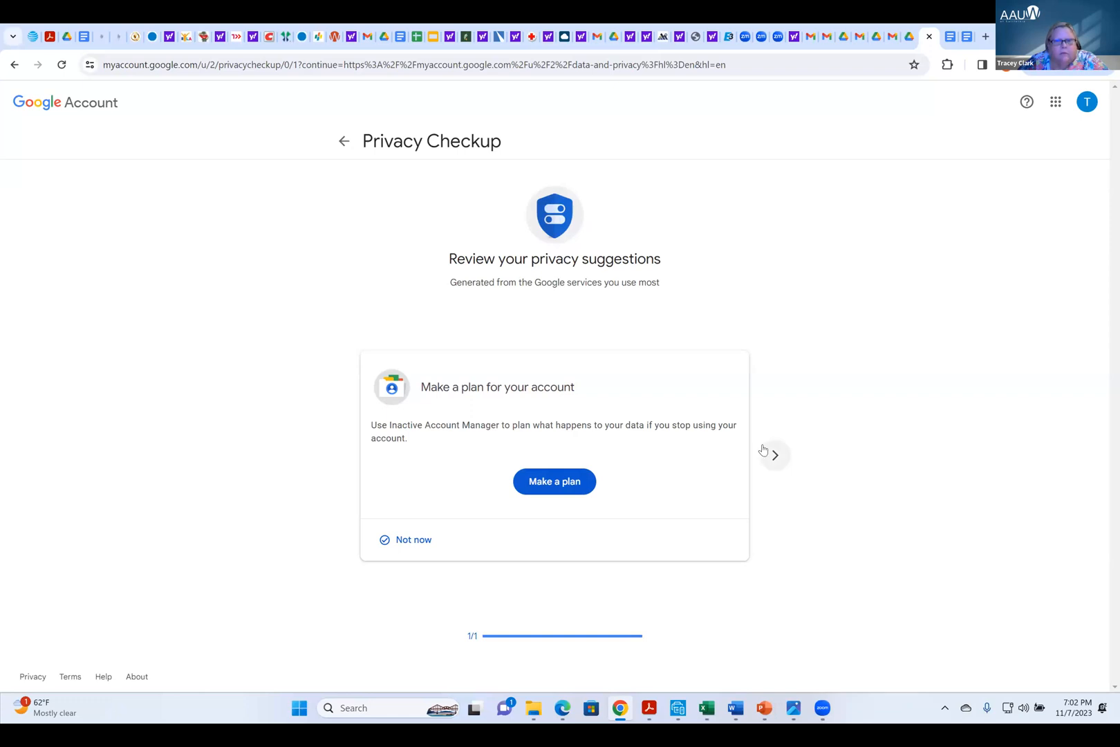
click(345, 142)
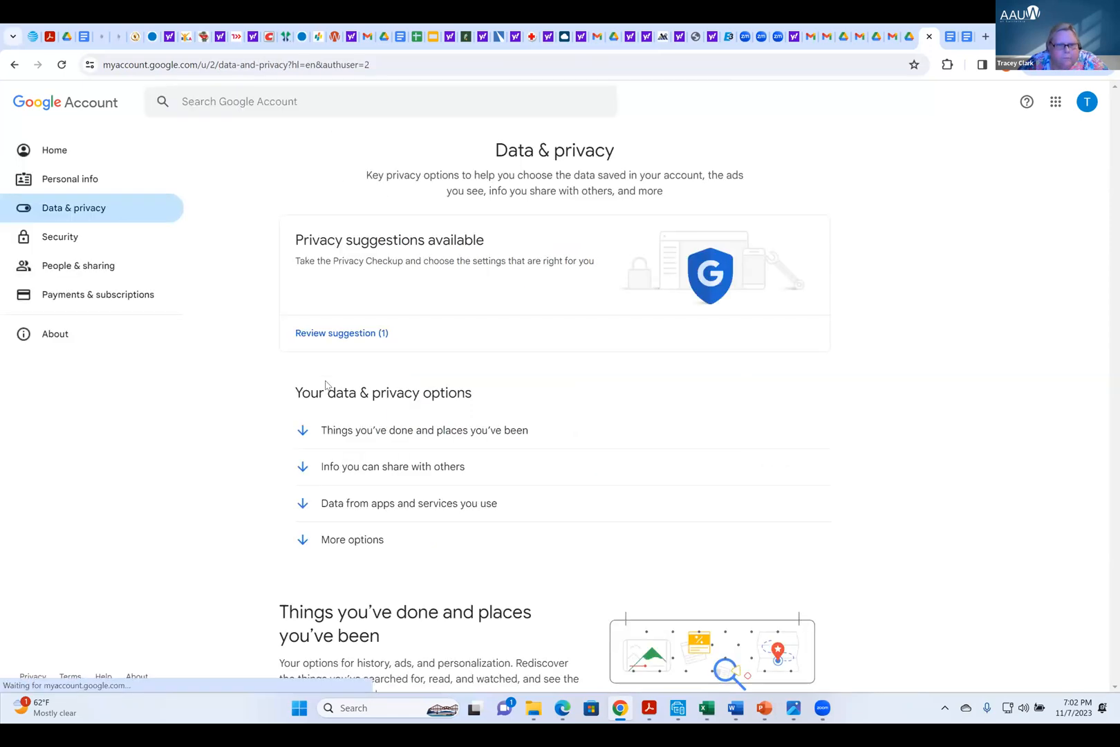
Examine the Data & privacy options, including history settings, personalized ads, shared info, connected apps and data deletion
scroll(250, 458, down, 5)
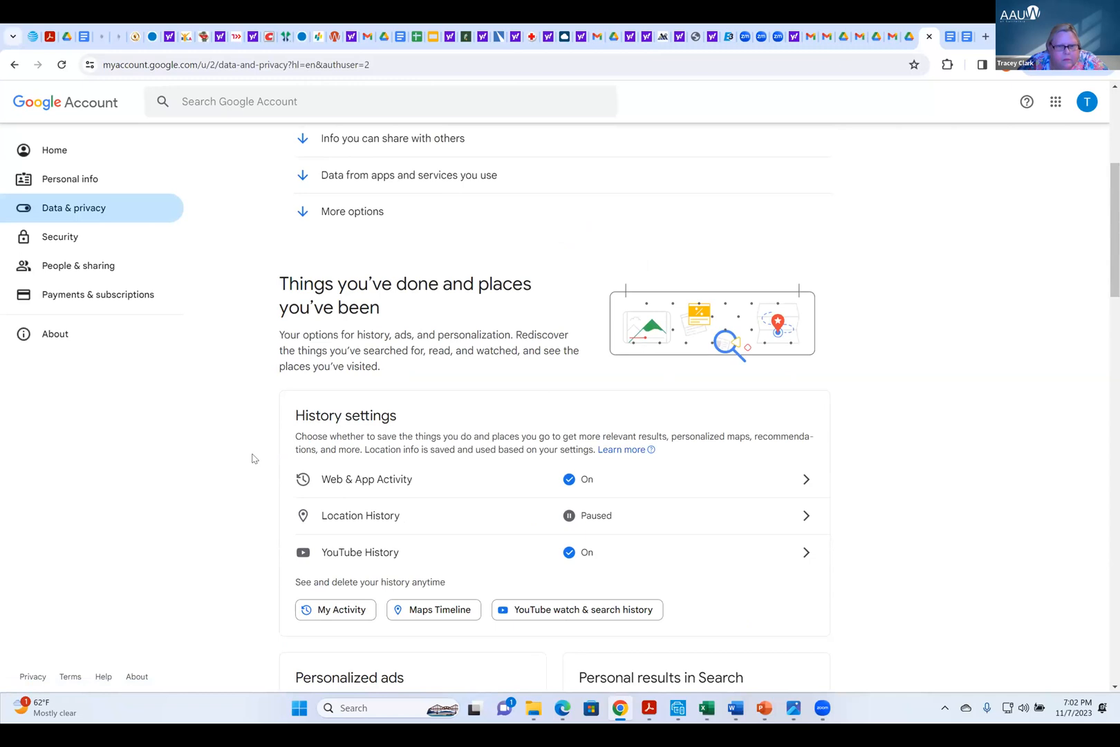
scroll(254, 458, down, 5)
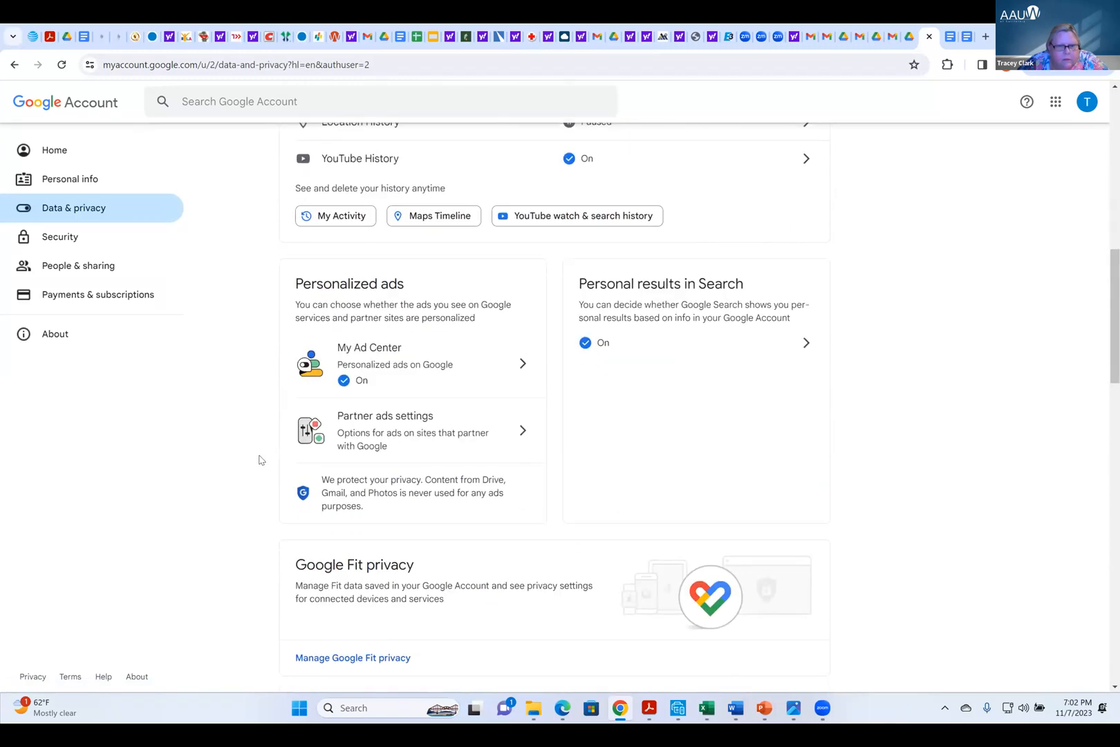
scroll(260, 459, down, 4)
scroll(260, 459, down, 3)
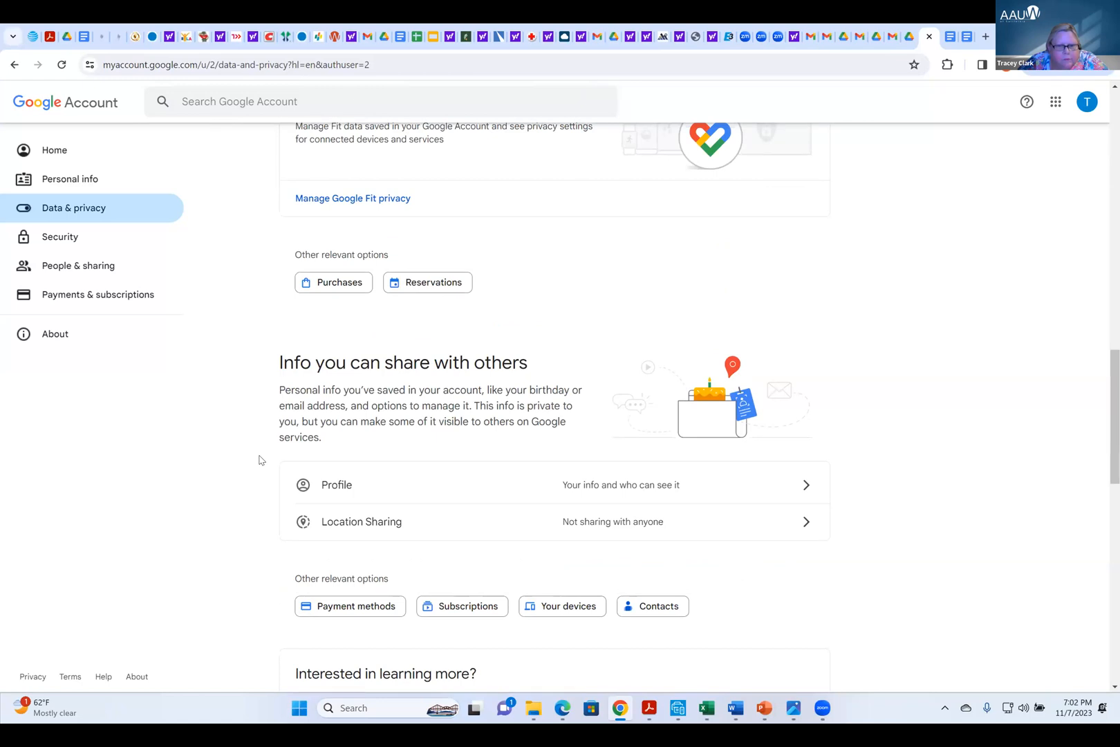
scroll(260, 460, down, 3)
scroll(259, 460, down, 2)
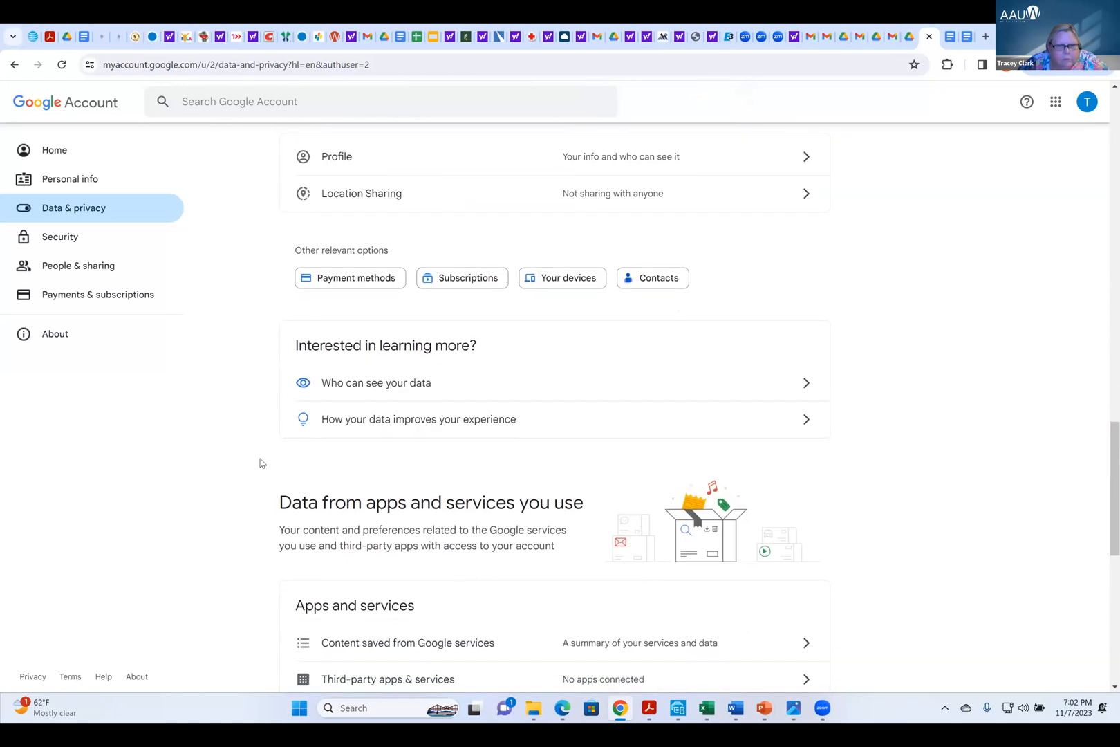
scroll(260, 463, down, 8)
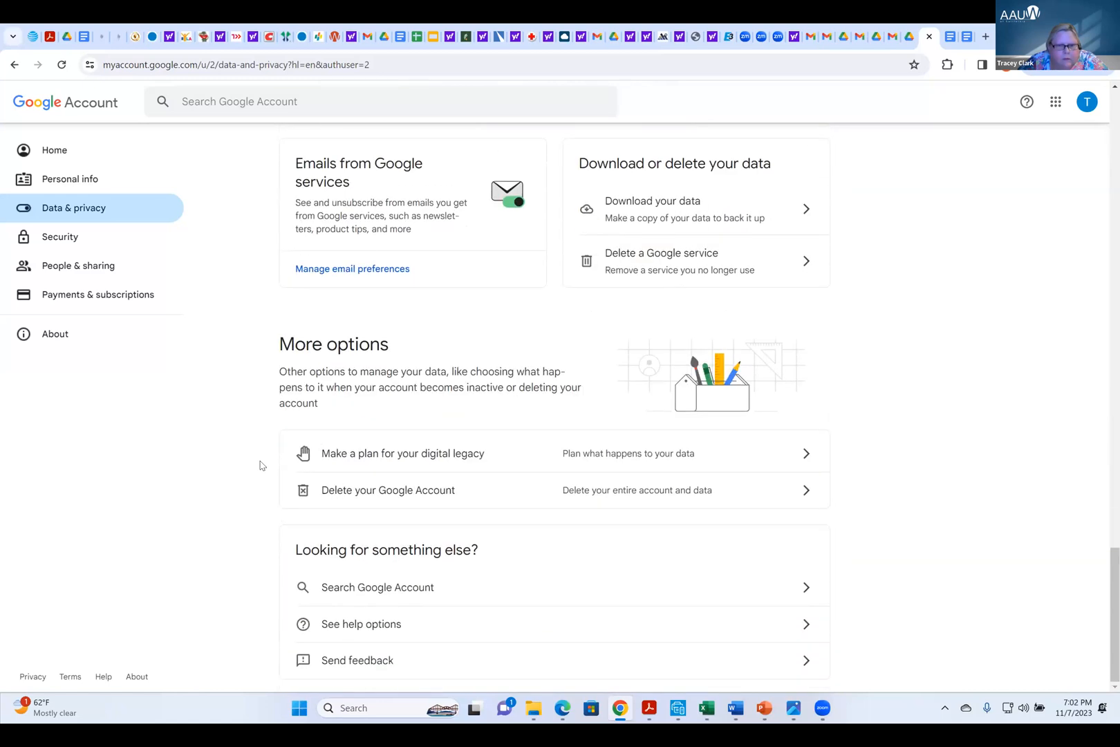
scroll(260, 465, up, 6)
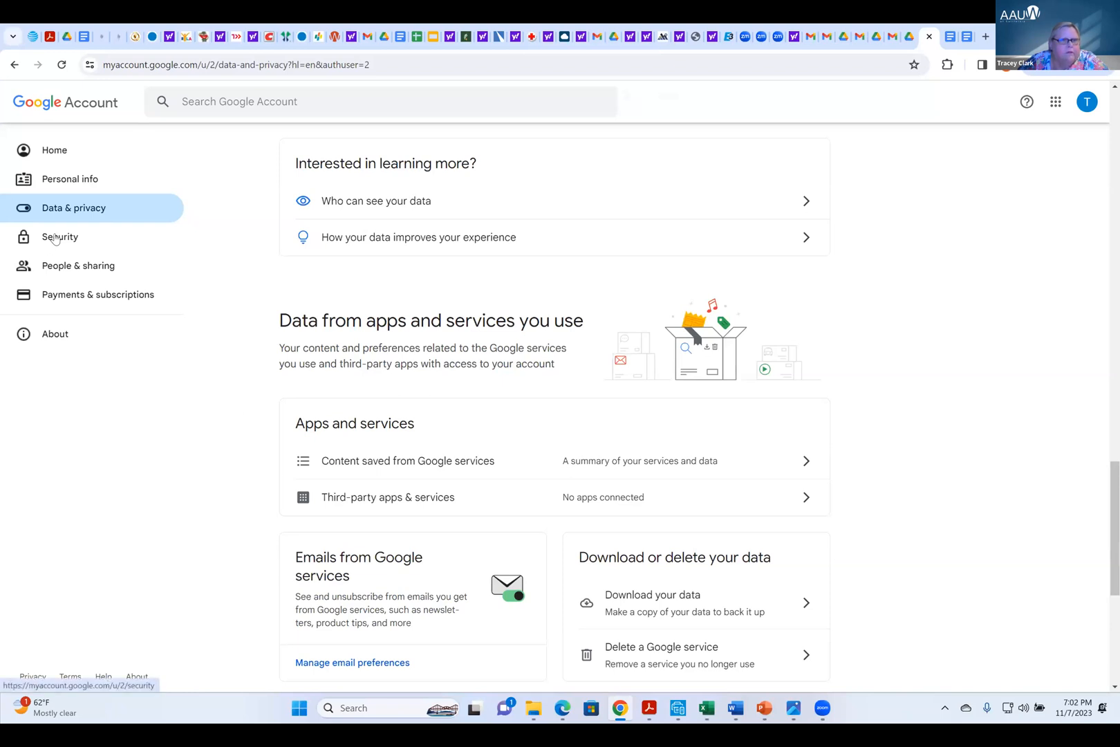
On the account's Security page, view the recovery email activity details and review the sign-in and recovery options
click(212, 259)
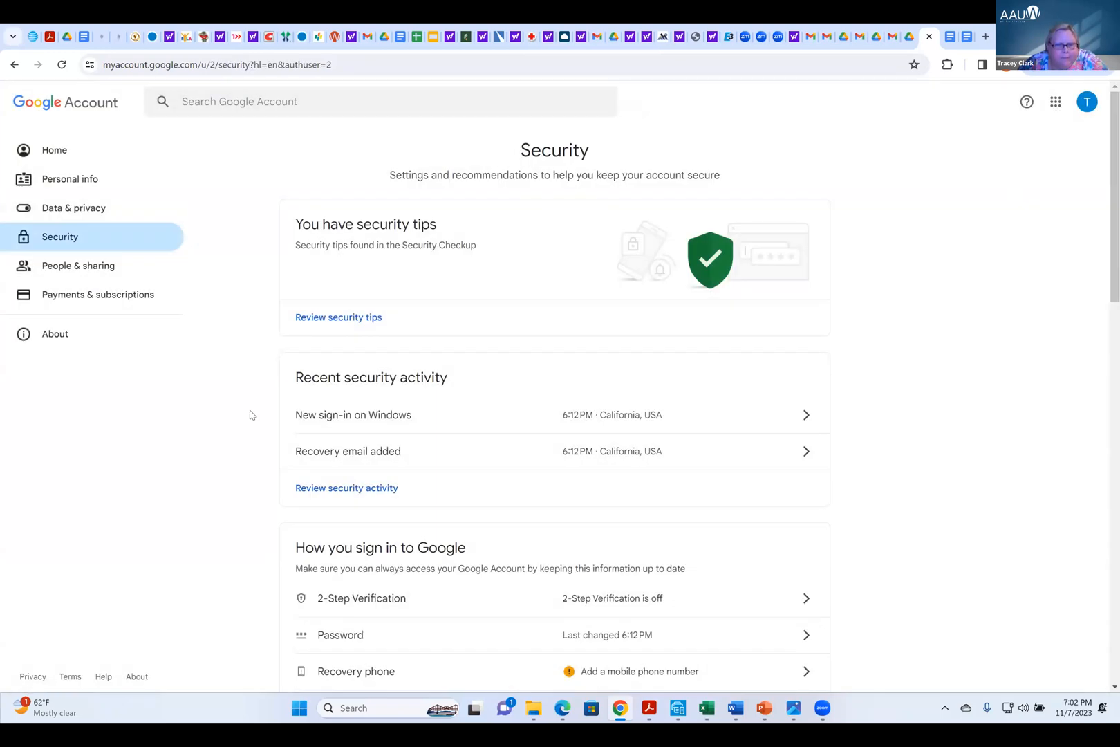
scroll(252, 417, down, 2)
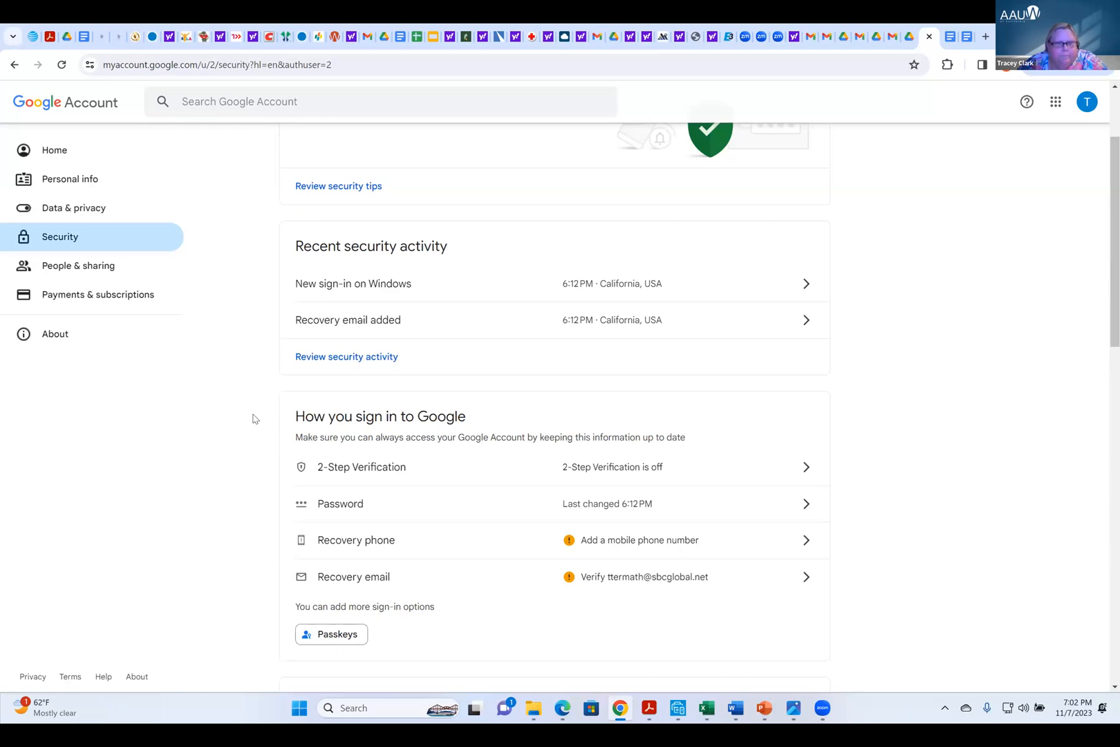
click(345, 330)
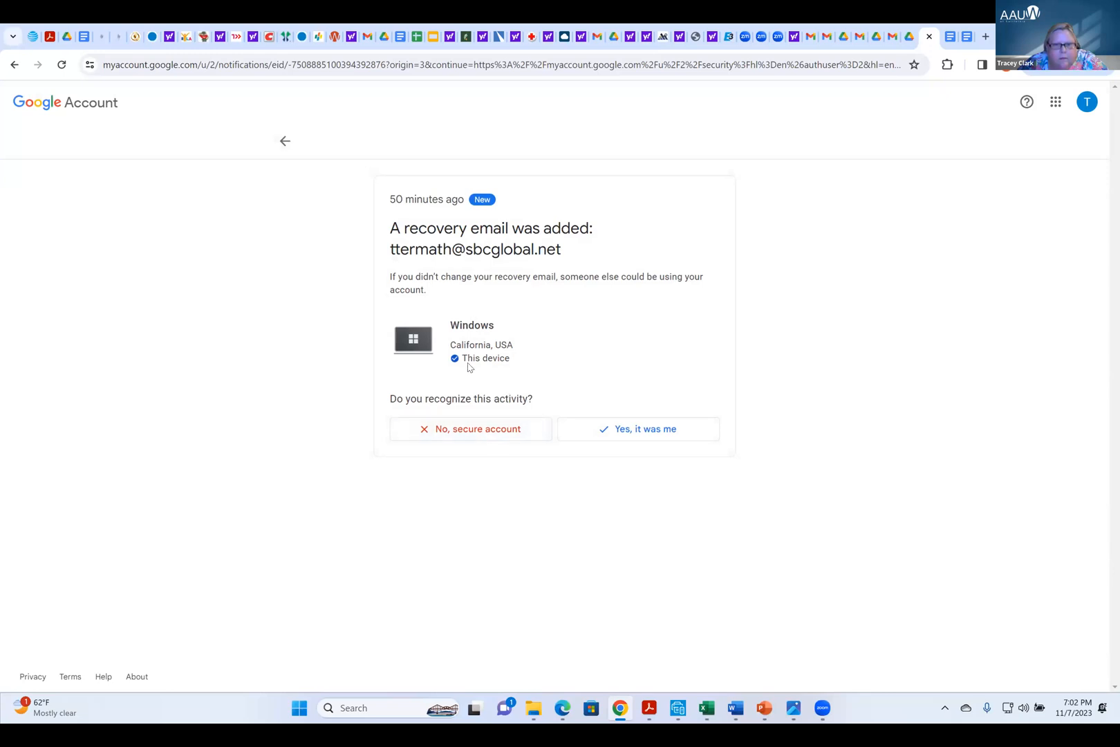
click(282, 143)
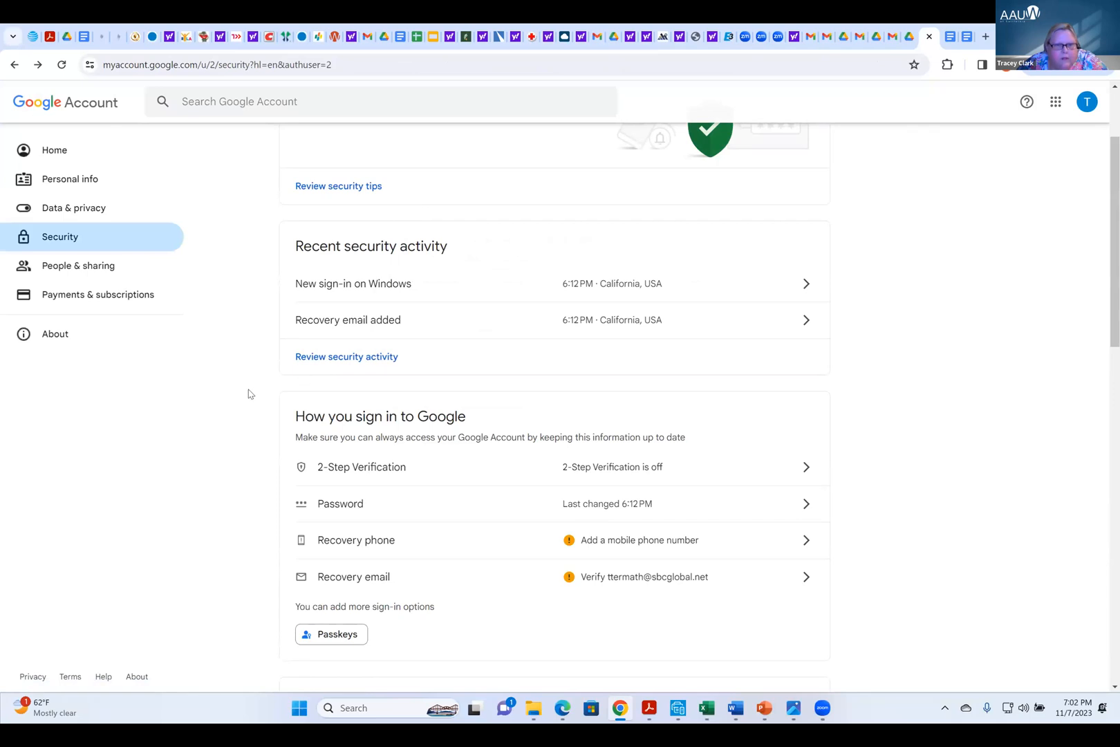
scroll(250, 394, down, 2)
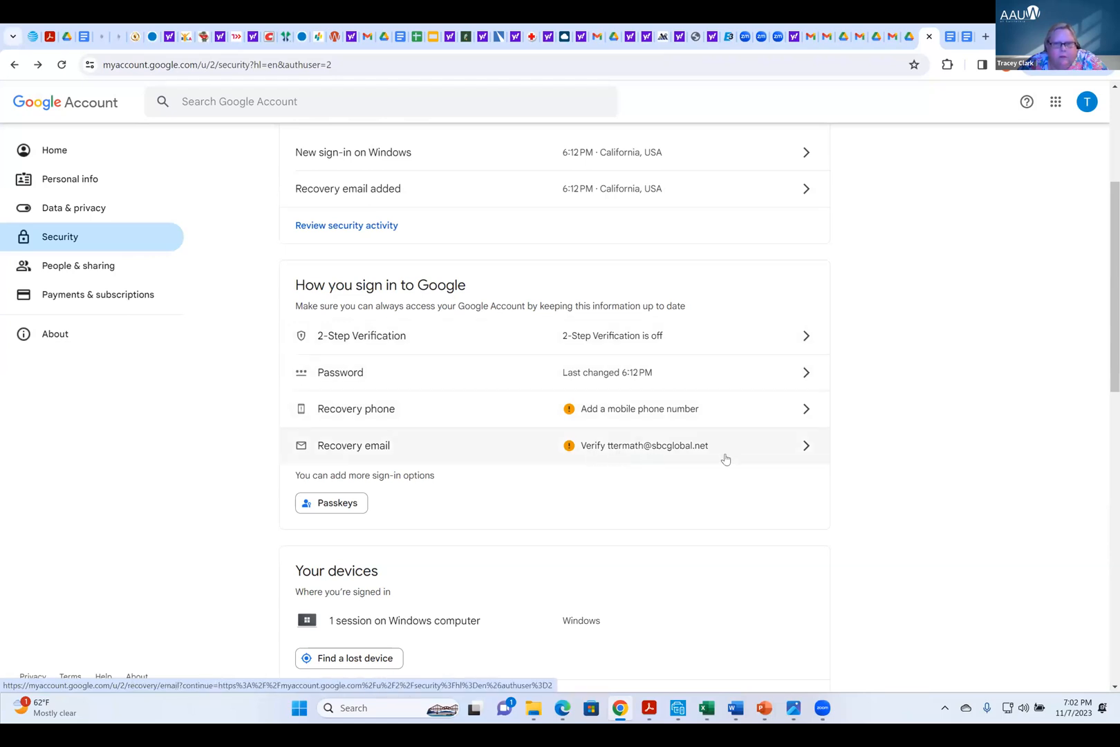
Open the recovery email settings, enter the account password to verify identity, and return to the Security page without changing the address
click(809, 453)
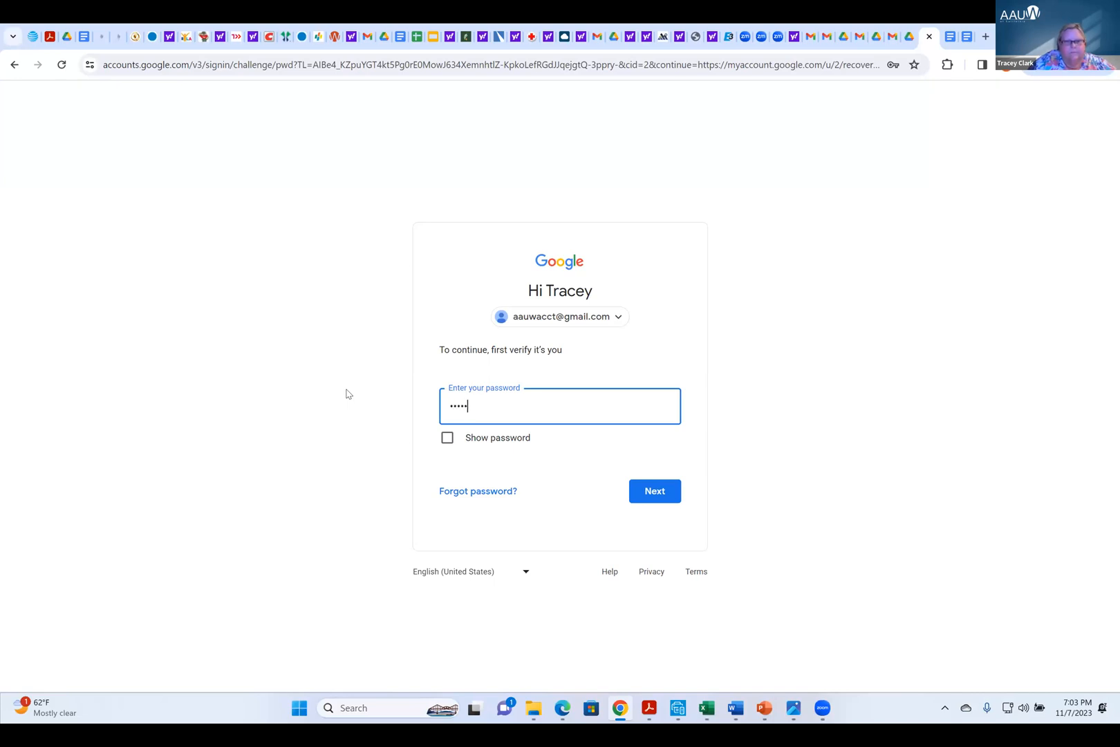
text(••)
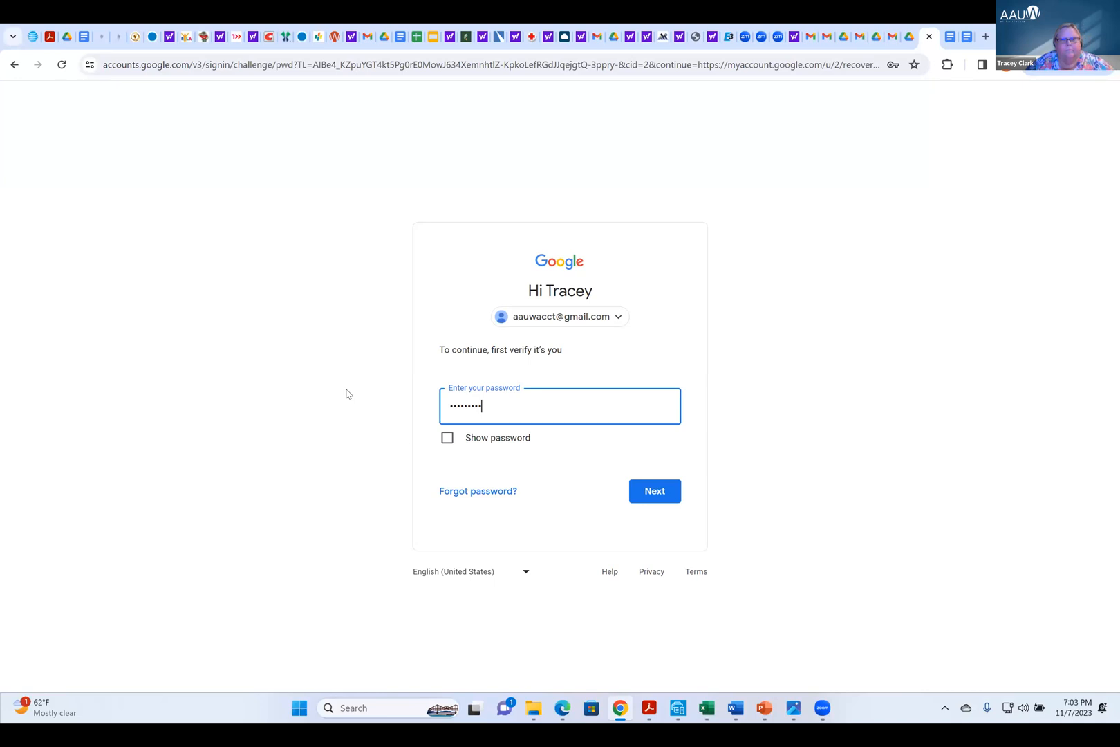
click(653, 491)
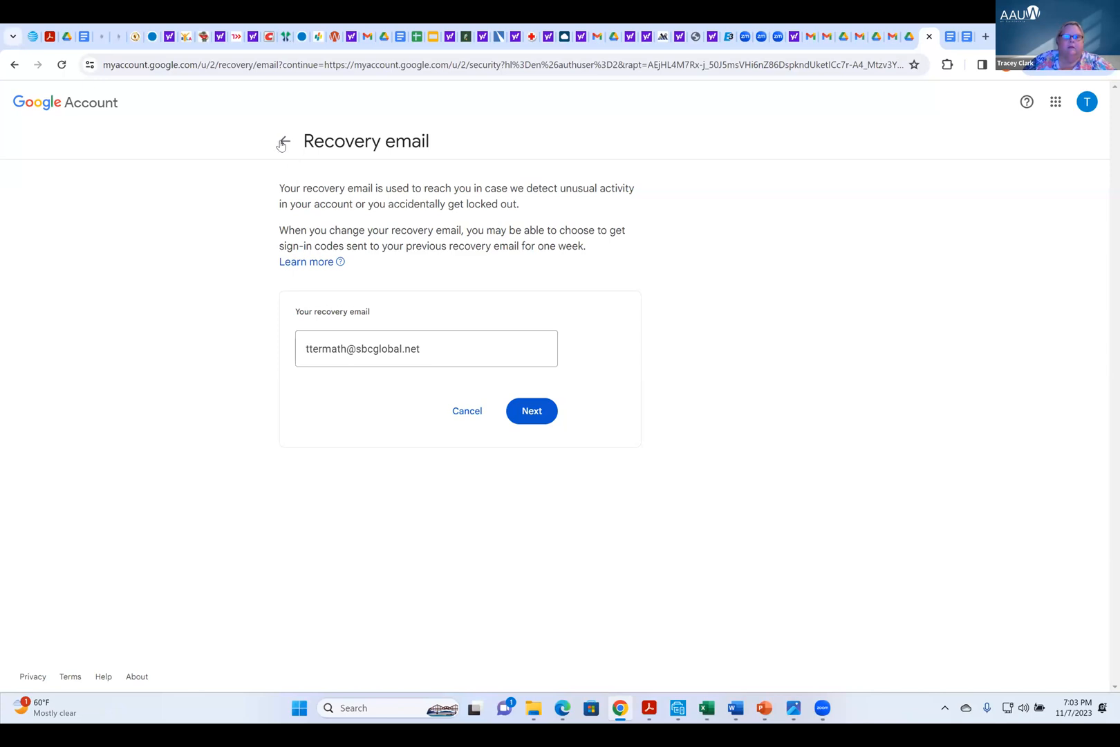
click(466, 415)
Review the Security page's sections on devices, third-party connections, Enhanced Safe Browsing, the dark web scan and saved passwords
scroll(247, 391, down, 3)
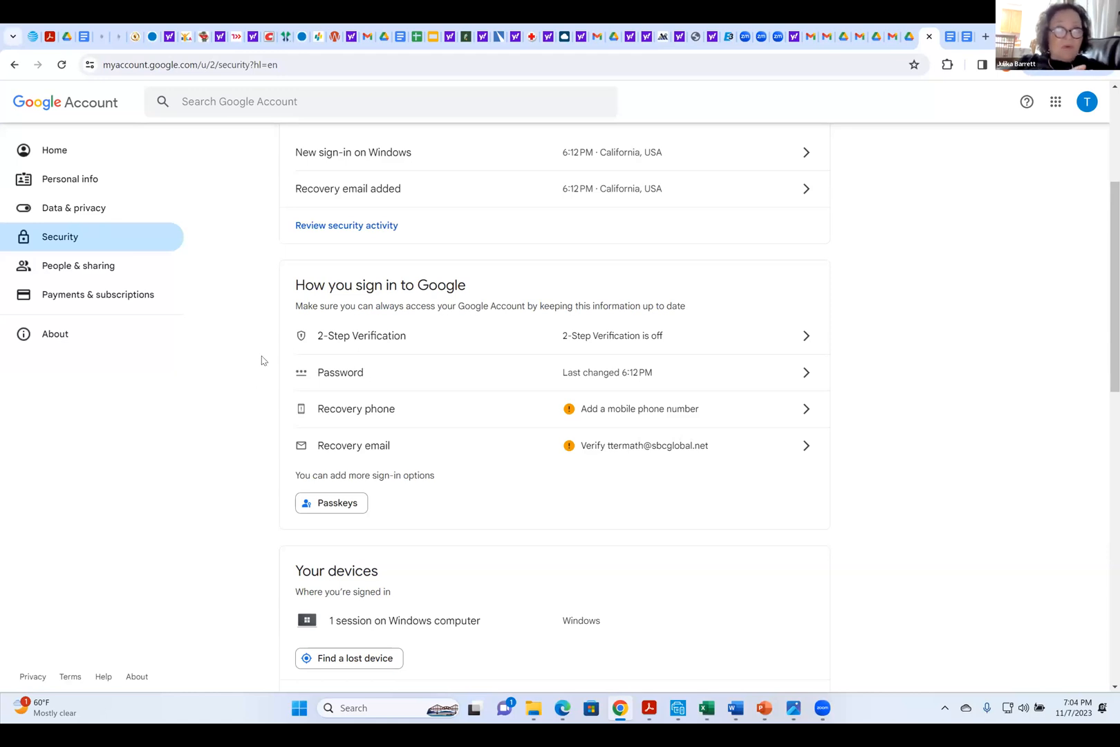
scroll(262, 361, down, 3)
scroll(261, 360, down, 3)
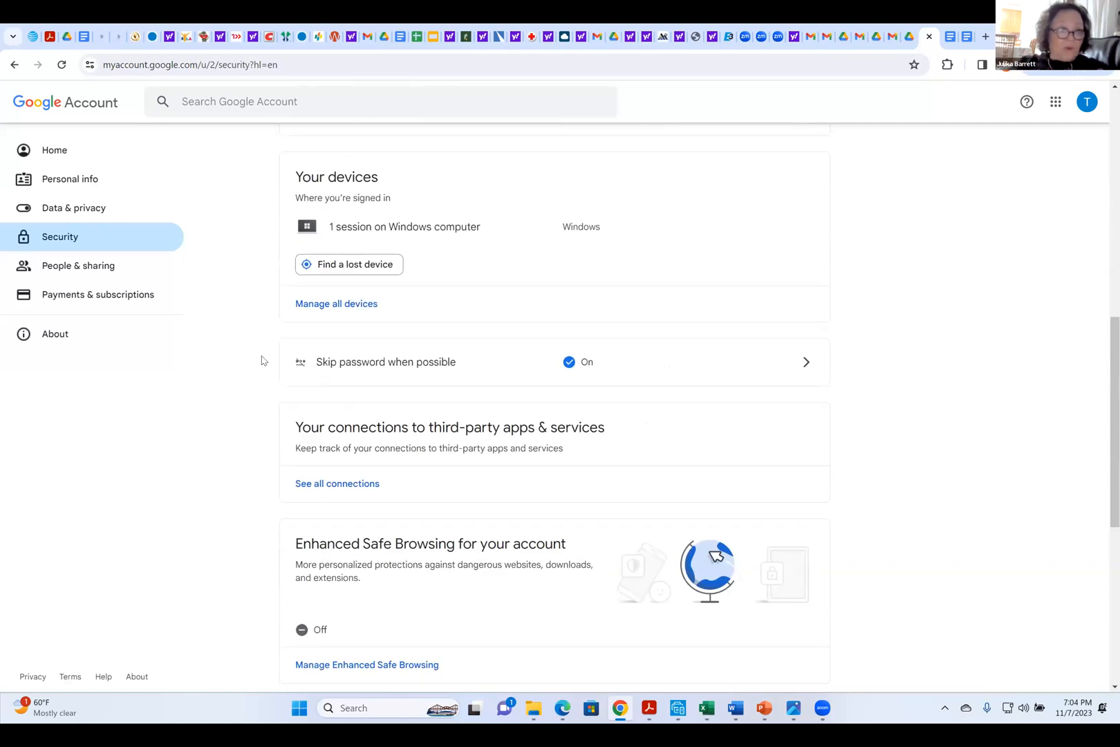
scroll(261, 360, down, 4)
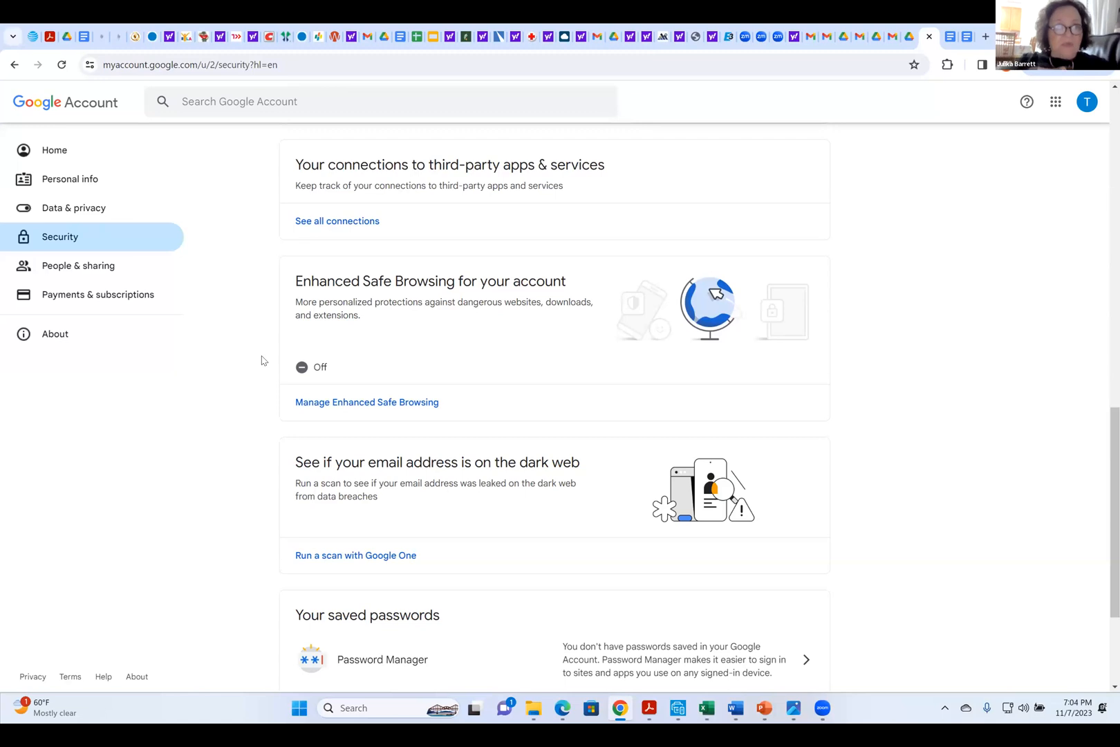
scroll(262, 360, down, 2)
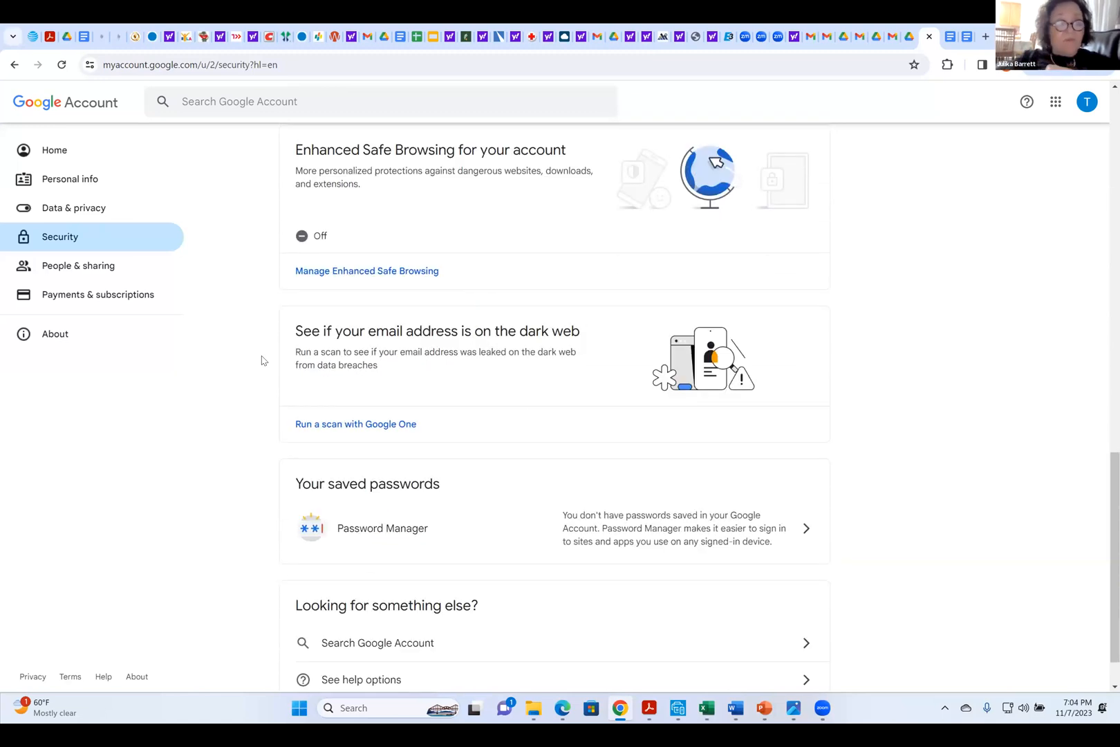
View the recovery phone page and the recovery email activity details, returning to the Security page without changing anything
scroll(262, 360, up, 11)
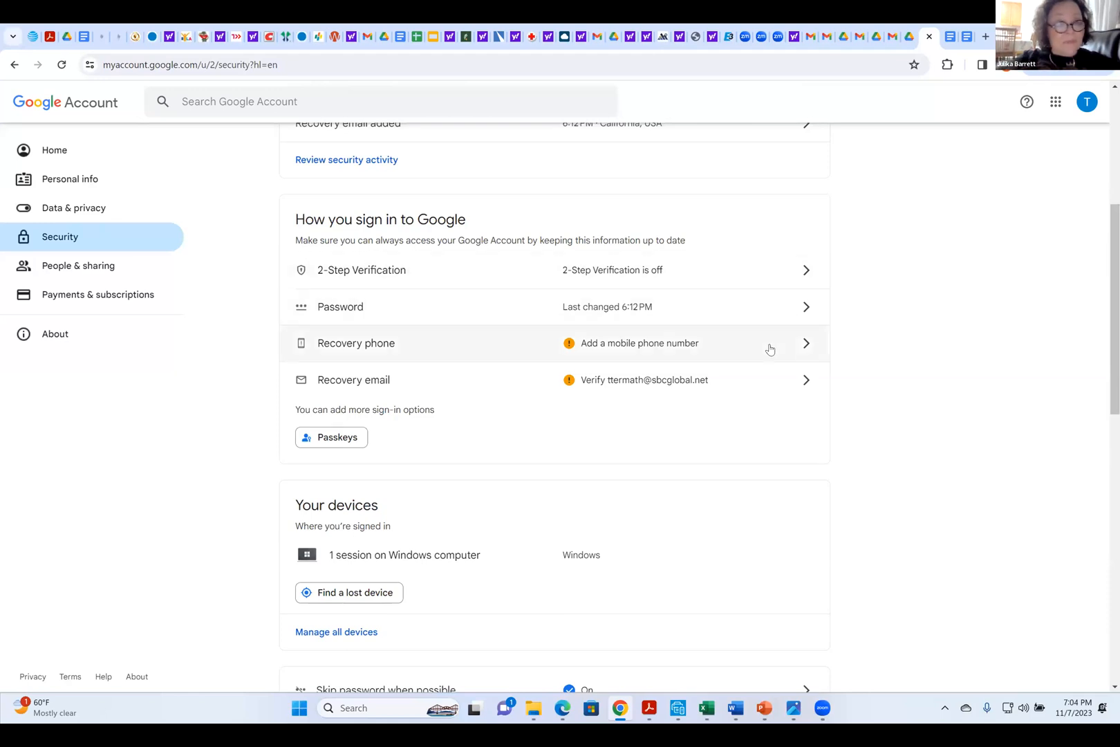
click(802, 353)
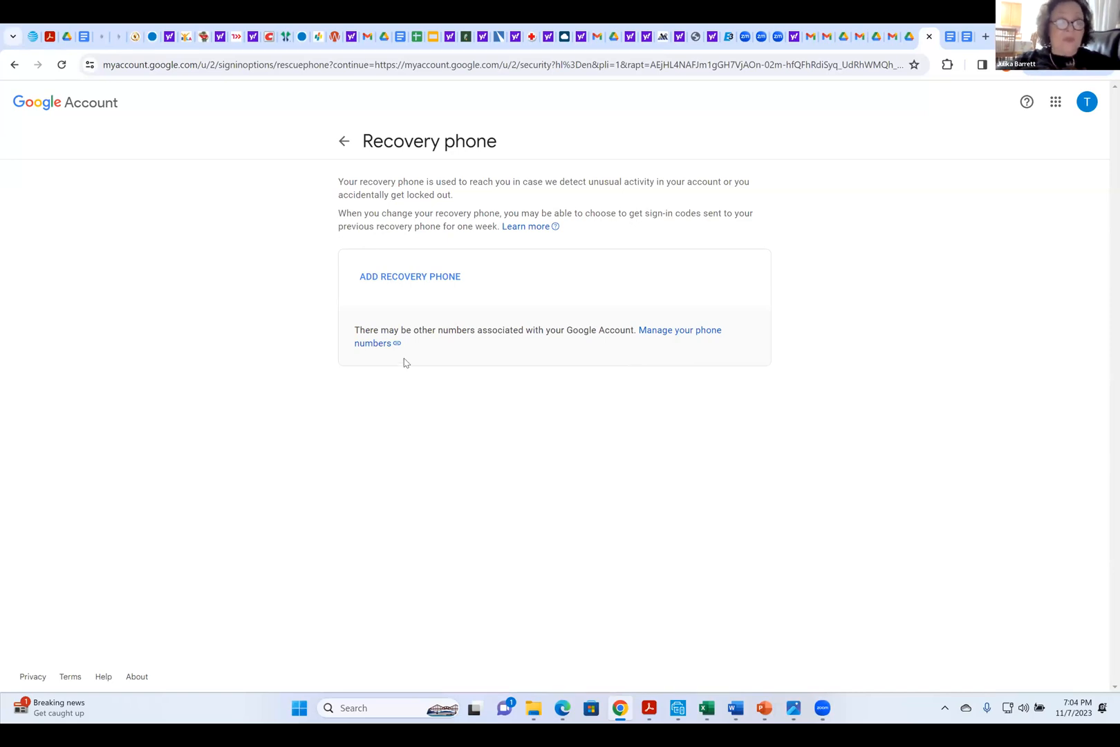
click(344, 141)
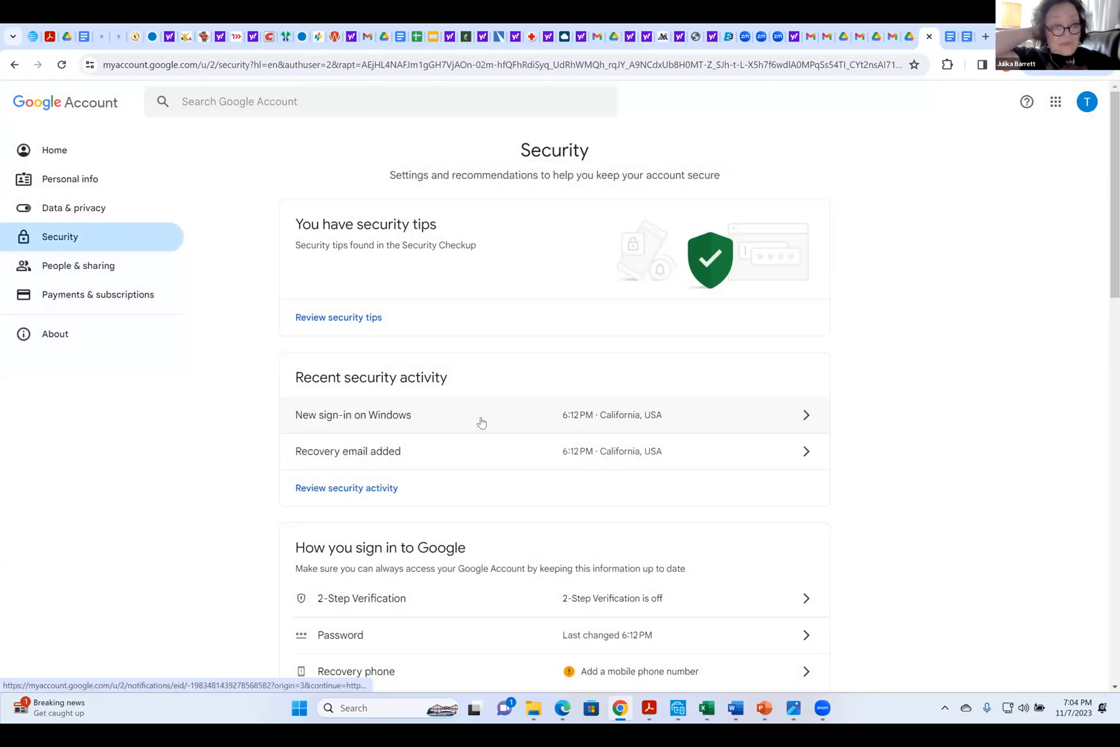
click(801, 455)
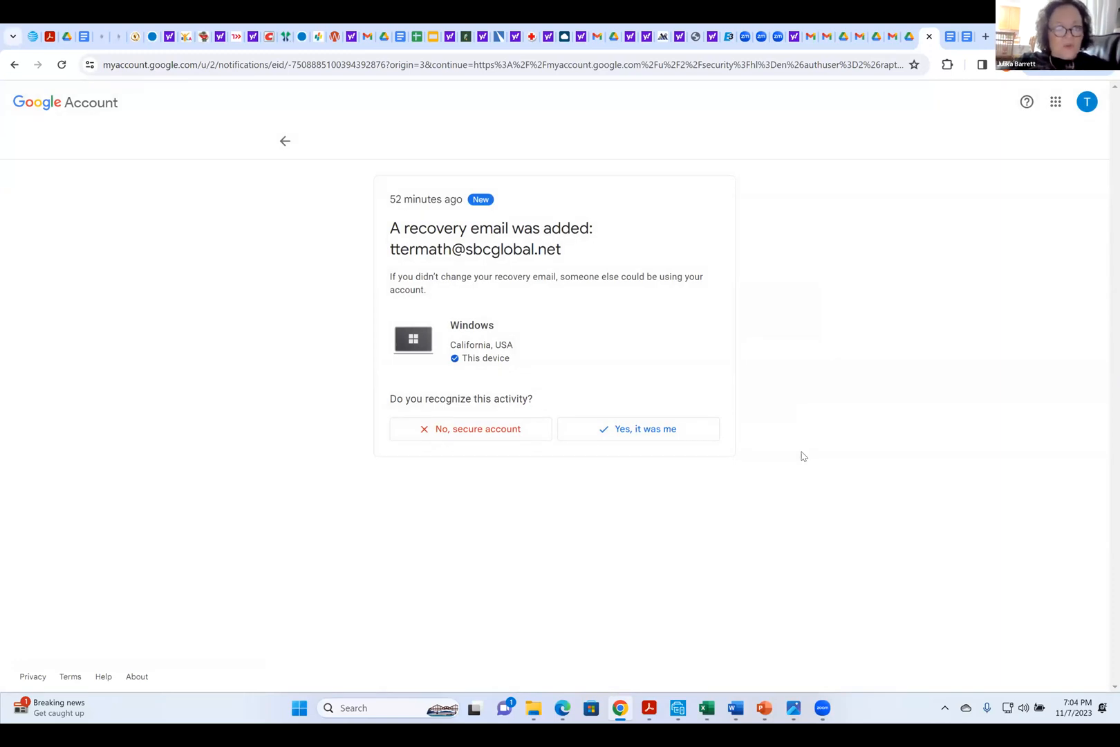
click(285, 142)
scroll(225, 352, down, 2)
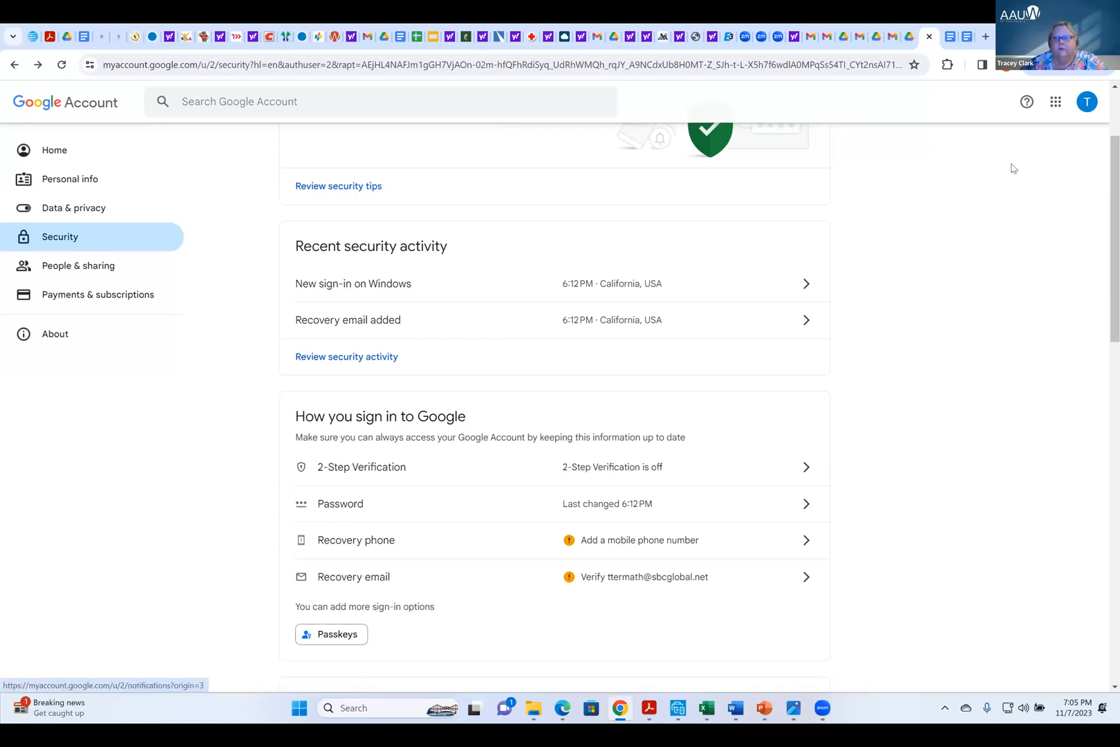
View the Security Checkup overview of the account and switch to Google Drive
click(1087, 105)
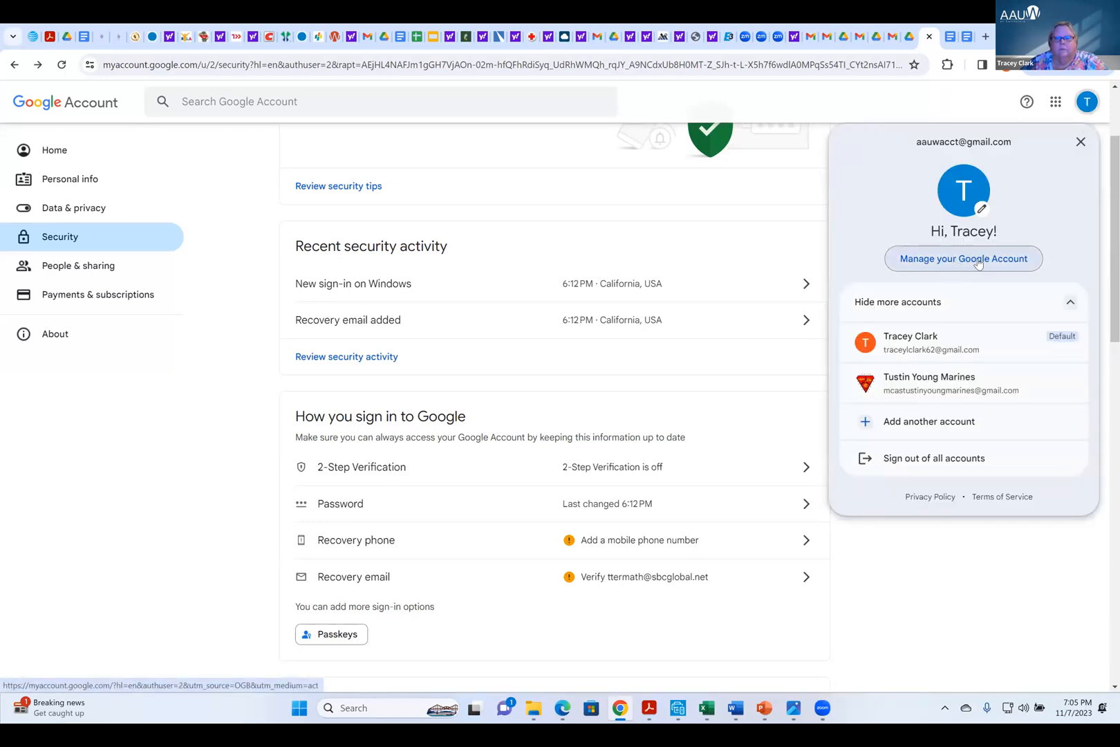
click(752, 197)
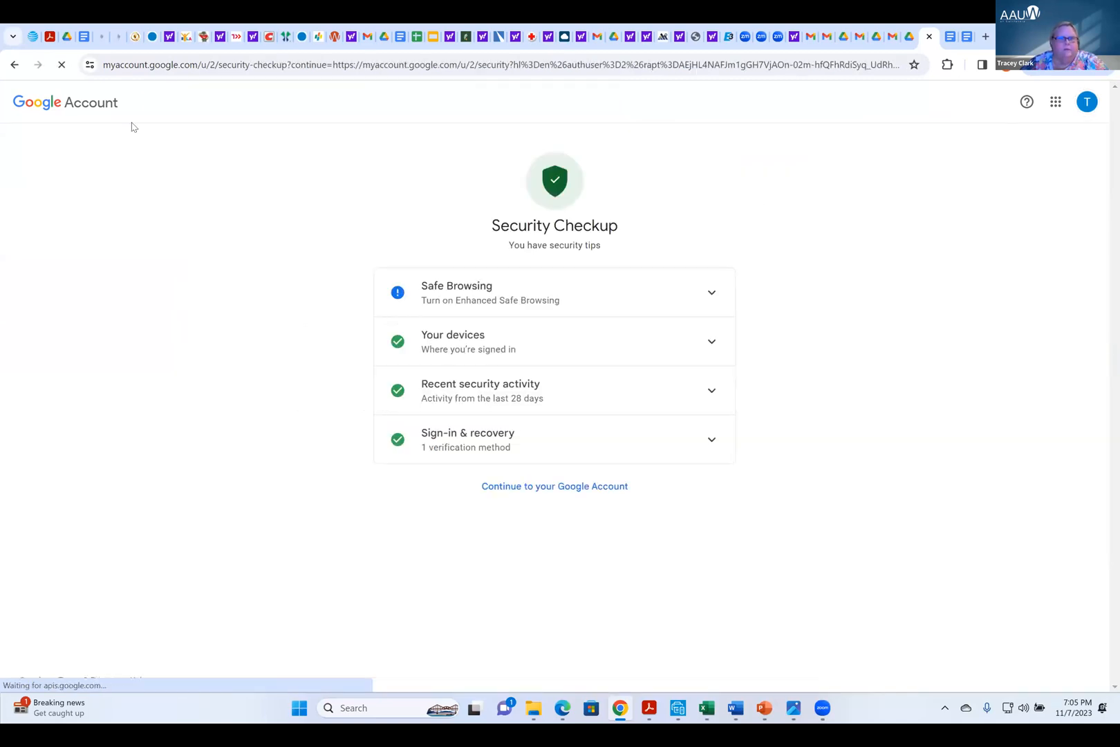
click(1054, 103)
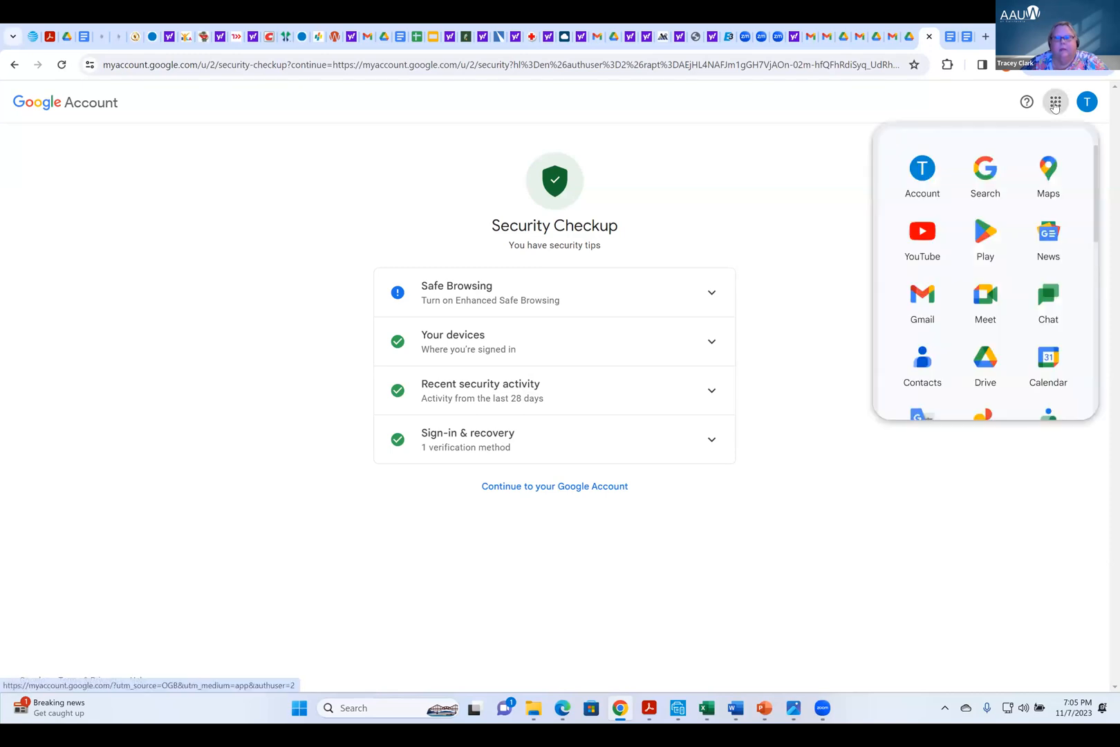
click(991, 381)
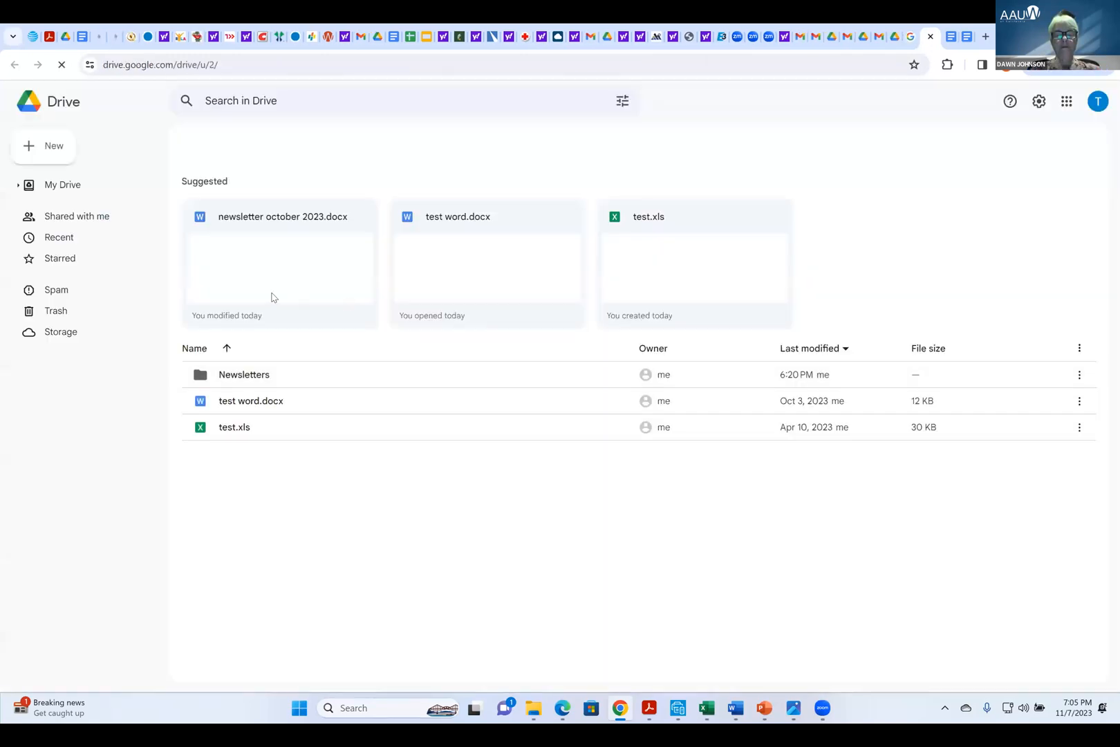